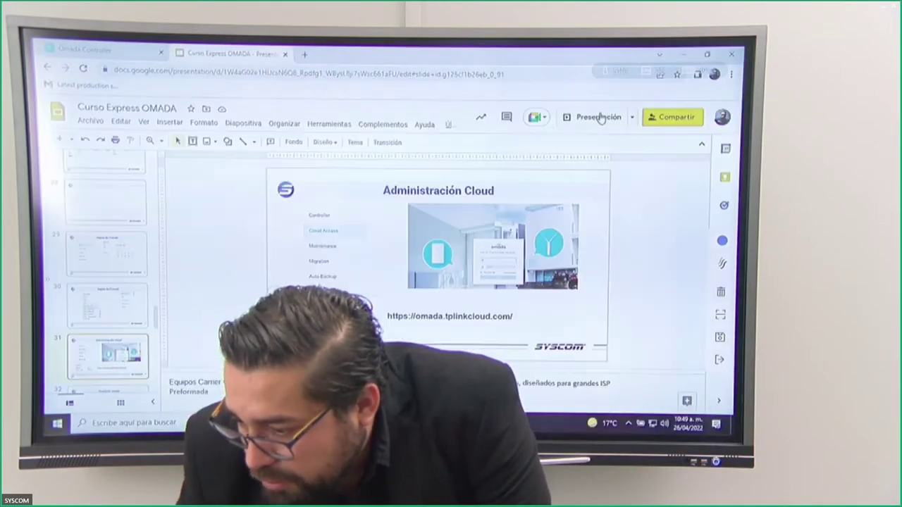
Switch from the Slides deck to the Omada Controller tab showing Site principal and Piso 1.
{"action": "left_click", "coordinate": [142, 60]}
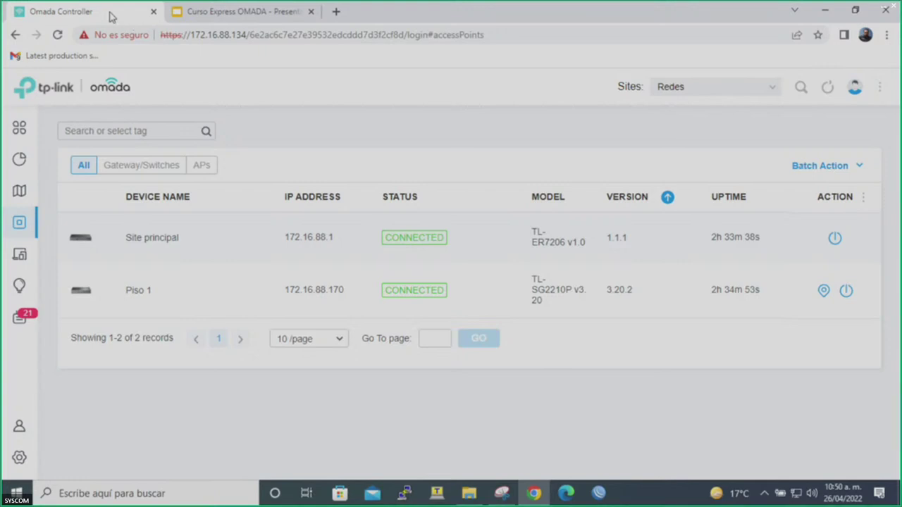
{"action": "left_click", "coordinate": [258, 36]}
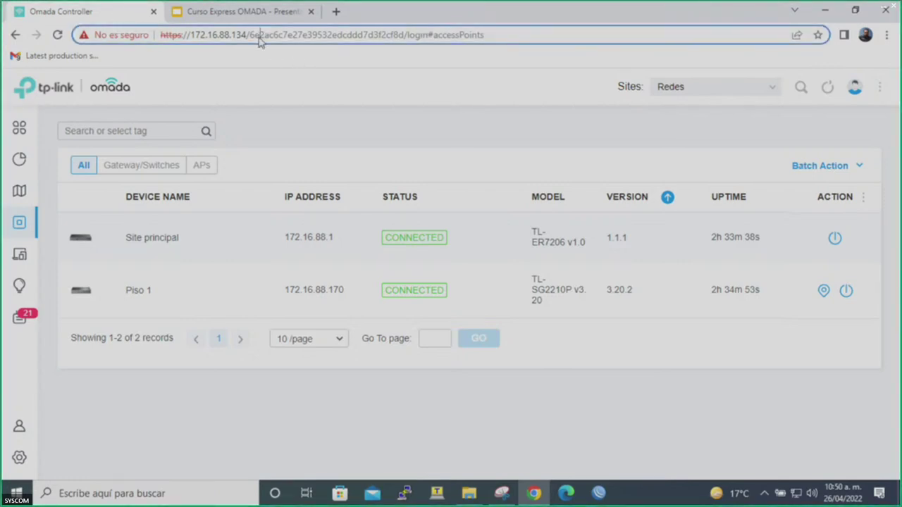
{"action": "left_click", "coordinate": [492, 34]}
{"action": "key", "text": "BackSpace"}
{"action": "key", "text": "BackSpace"}
{"action": "key", "text": "BackSpace"}
{"action": "key", "text": "BackSpace"}
{"action": "key", "text": "BackSpace"}
{"action": "key", "text": "BackSpace"}
{"action": "key", "text": "BackSpace"}
{"action": "key", "text": "BackSpace"}
{"action": "key", "text": "BackSpace"}
{"action": "key", "text": "BackSpace"}
{"action": "key", "text": "BackSpace"}
{"action": "key", "text": "BackSpace"}
{"action": "key", "text": "BackSpace"}
{"action": "key", "text": "BackSpace"}
{"action": "key", "text": "BackSpace"}
{"action": "key", "text": "BackSpace"}
{"action": "key", "text": "BackSpace"}
{"action": "key", "text": "BackSpace"}
{"action": "key", "text": "BackSpace"}
{"action": "key", "text": "BackSpace"}
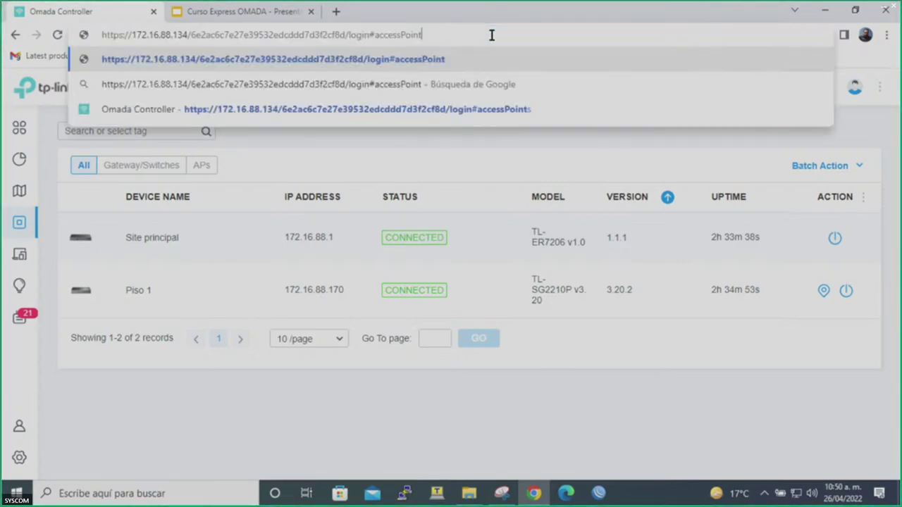
{"action": "key", "text": "BackSpace"}
{"action": "key", "text": "BackSpace"}
{"action": "key", "text": "BackSpace"}
{"action": "key", "text": "BackSpace"}
{"action": "key", "text": "BackSpace"}
{"action": "key", "text": "BackSpace"}
{"action": "key", "text": "BackSpace"}
{"action": "key", "text": "BackSpace"}
{"action": "key", "text": "BackSpace"}
{"action": "key", "text": "BackSpace"}
{"action": "key", "text": "BackSpace"}
{"action": "key", "text": "BackSpace"}
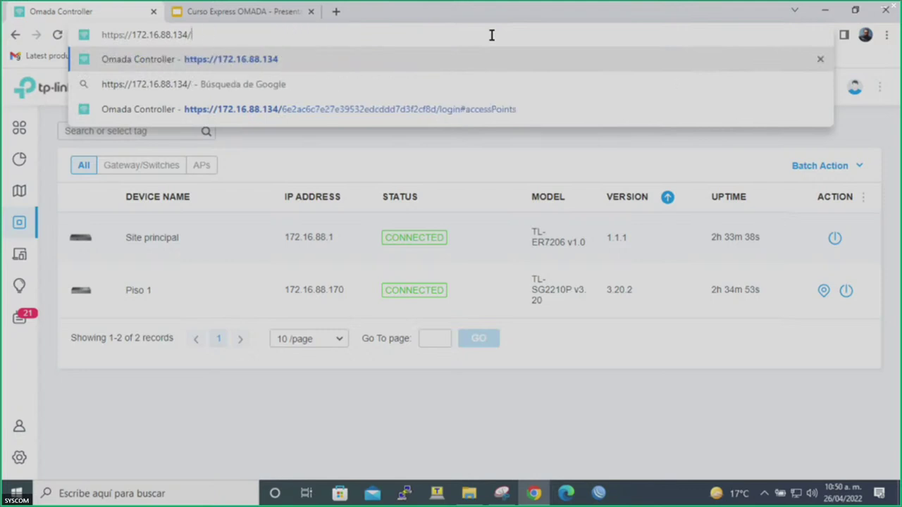
{"action": "key", "text": "Return"}
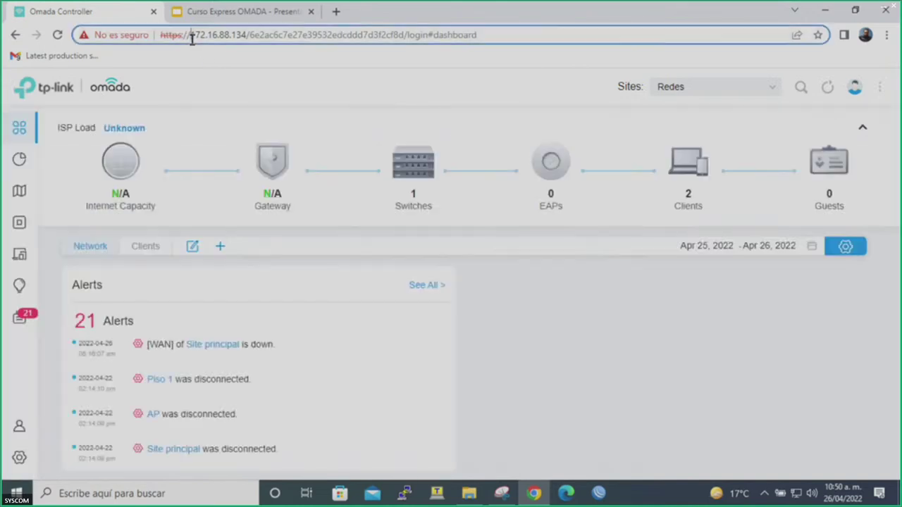
{"action": "left_click_drag", "start_coordinate": [190, 35], "coordinate": [238, 38]}
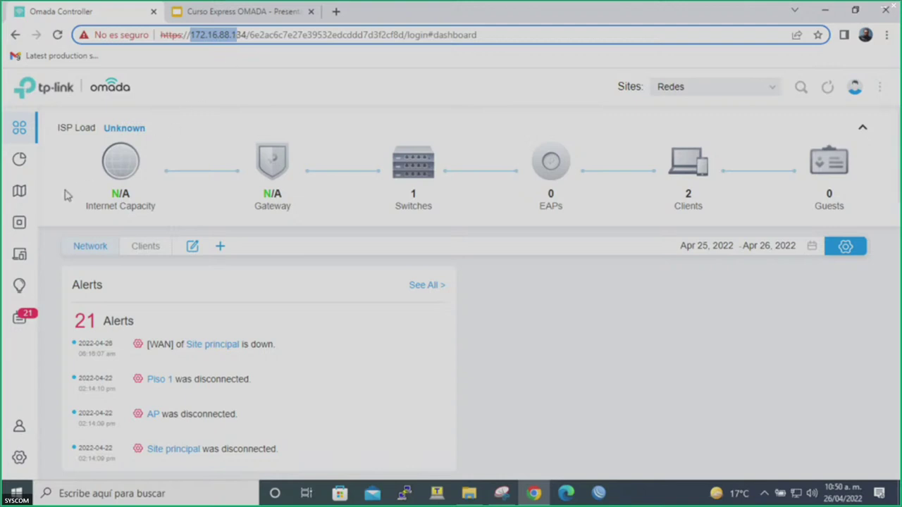
{"action": "left_click", "coordinate": [20, 223]}
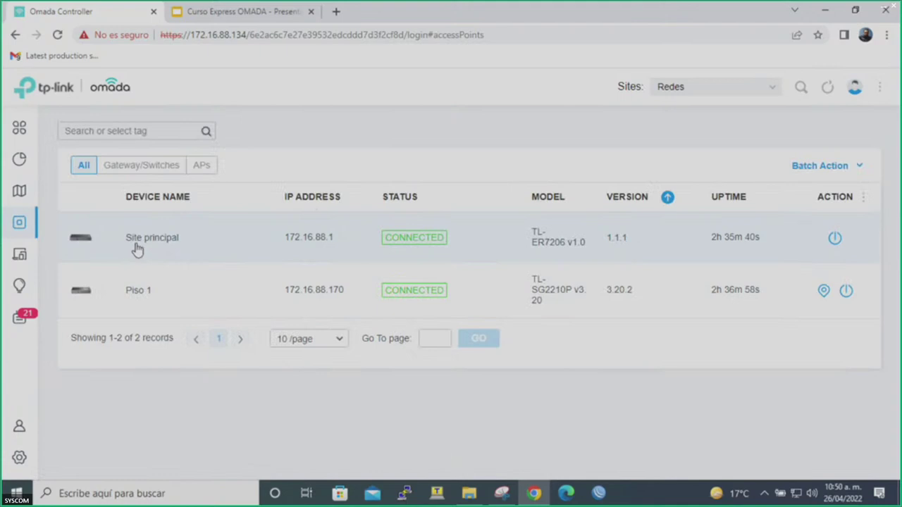
Rename the ER7206 gateway at 172.16.88.1 from Site principal to Router and apply it.
{"action": "left_click", "coordinate": [186, 238]}
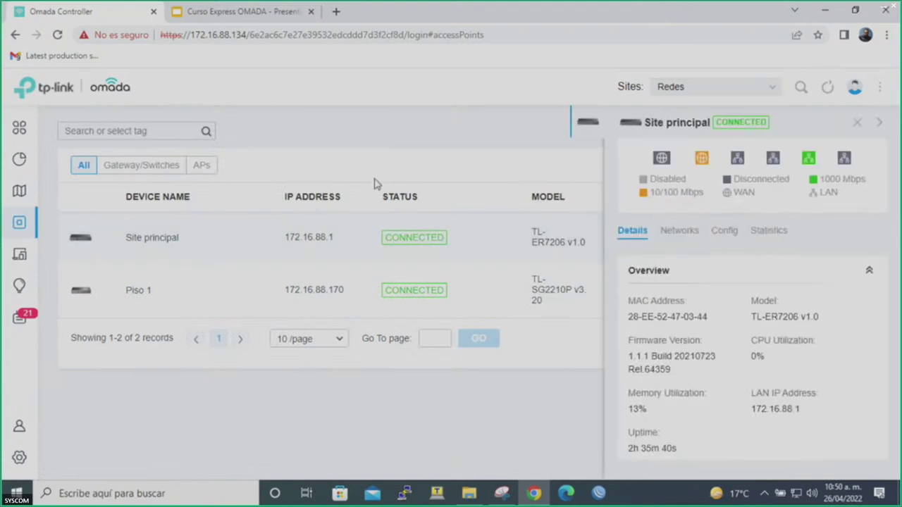
{"action": "left_click", "coordinate": [720, 234]}
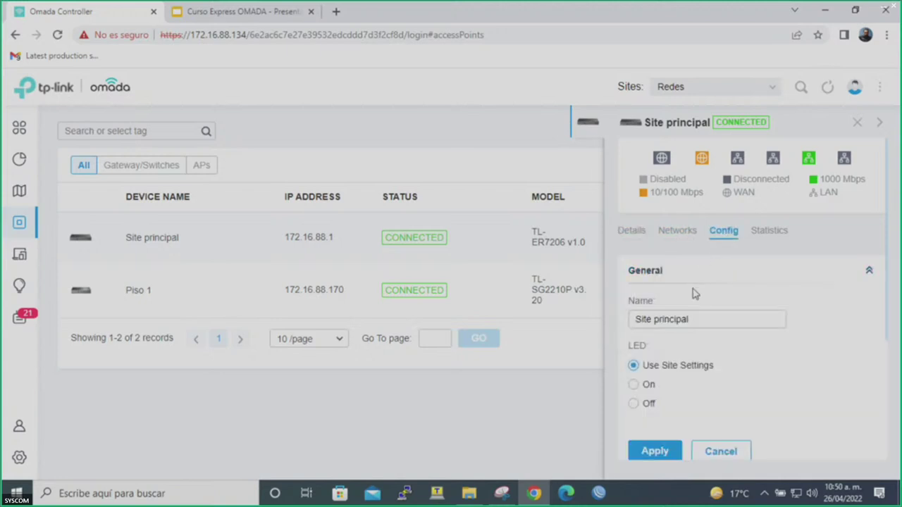
{"action": "triple_click", "coordinate": [686, 318]}
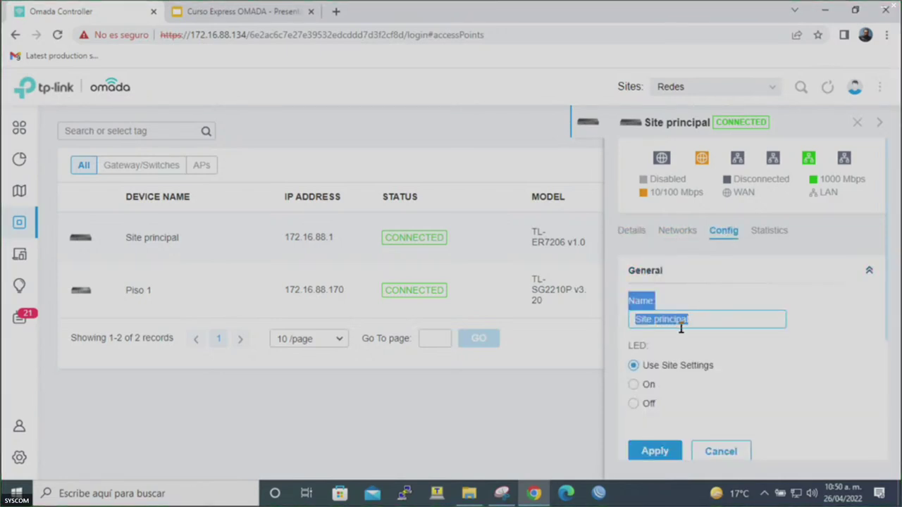
{"action": "double_click", "coordinate": [681, 323]}
{"action": "key", "text": "BackSpace"}
{"action": "key", "text": "BackSpace"}
{"action": "key", "text": "BackSpace"}
{"action": "key", "text": "BackSpace"}
{"action": "key", "text": "BackSpace"}
{"action": "key", "text": "BackSpace"}
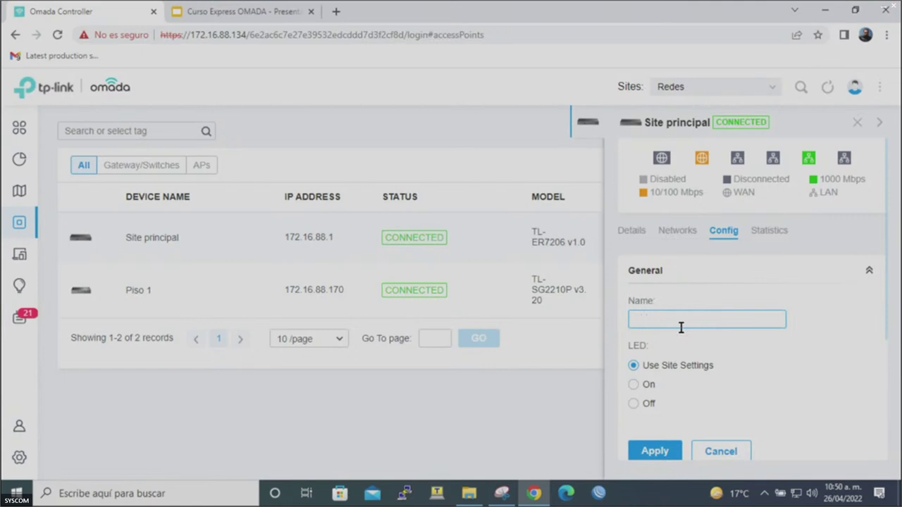
{"action": "type", "text": "Router"}
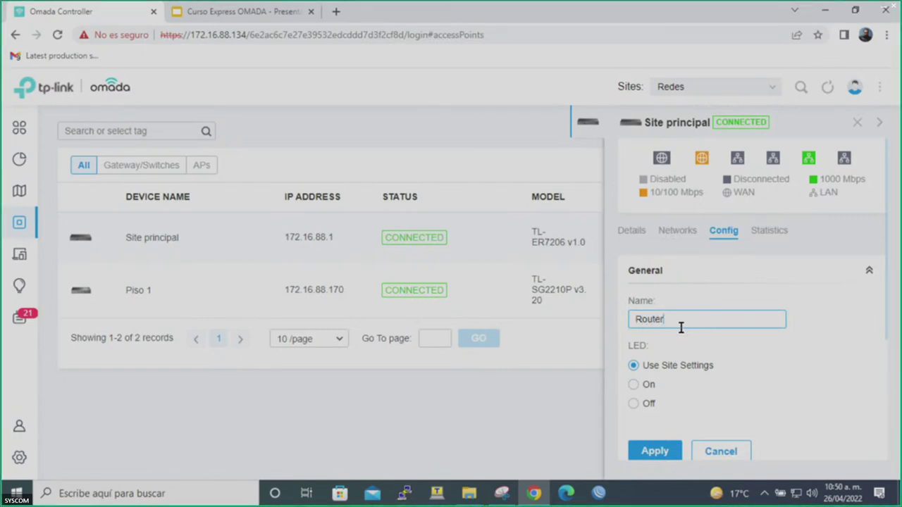
{"action": "left_click", "coordinate": [656, 452]}
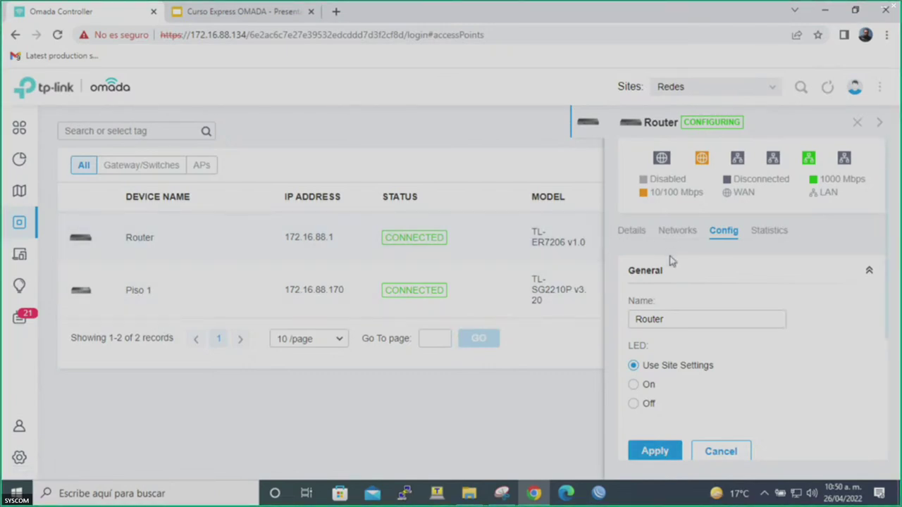
Rename the TL-SG2210P Piso 1 switch to Switch, apply it, and close both device panels.
{"action": "left_click", "coordinate": [171, 285]}
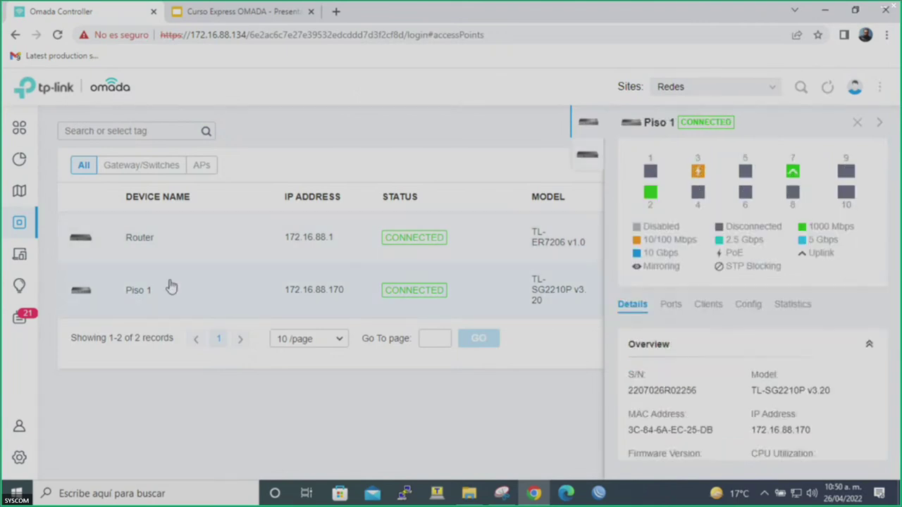
{"action": "left_click", "coordinate": [748, 305]}
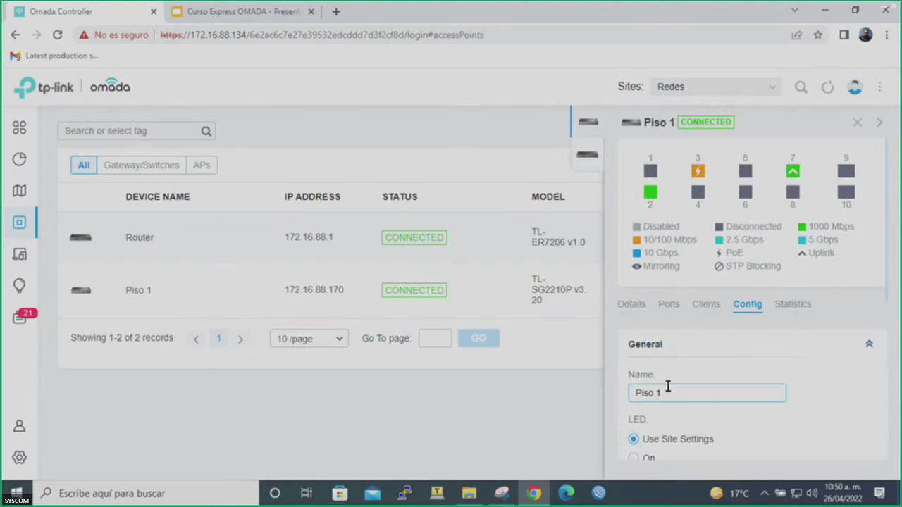
{"action": "left_click", "coordinate": [666, 391]}
{"action": "key", "text": "BackSpace"}
{"action": "key", "text": "BackSpace"}
{"action": "key", "text": "BackSpace"}
{"action": "key", "text": "BackSpace"}
{"action": "key", "text": "BackSpace"}
{"action": "key", "text": "BackSpace"}
{"action": "type", "text": "Switch"}
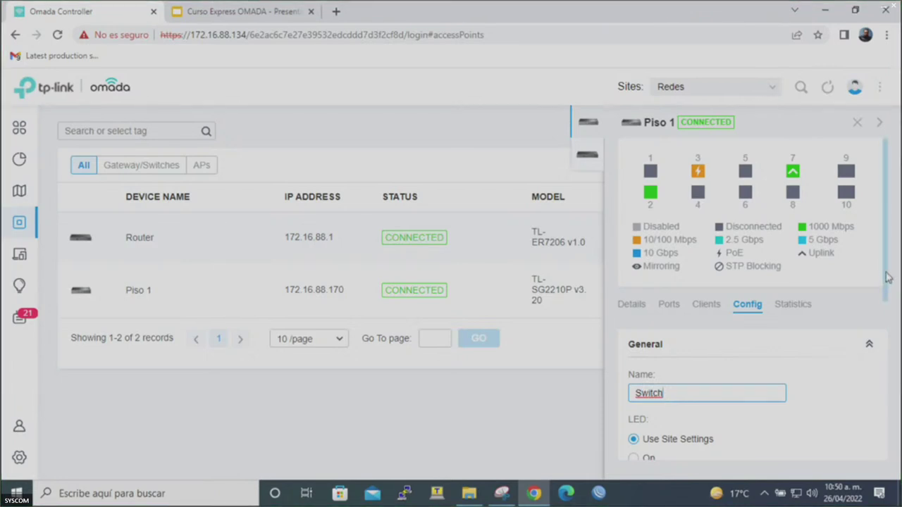
{"action": "left_click_drag", "start_coordinate": [888, 278], "coordinate": [881, 355]}
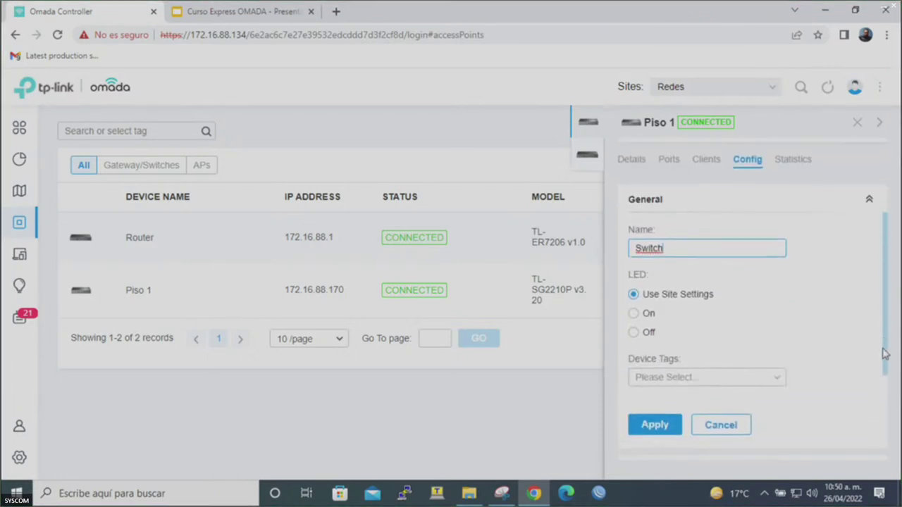
{"action": "left_click", "coordinate": [656, 424]}
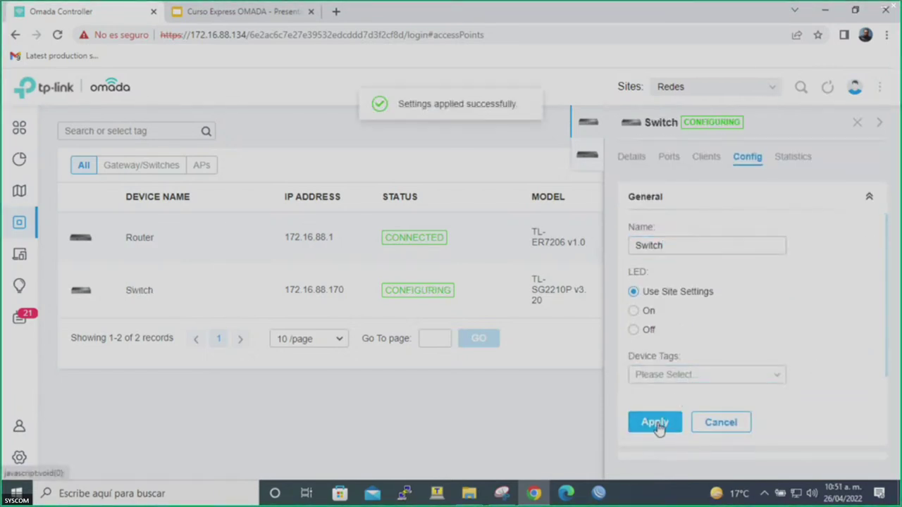
{"action": "left_click", "coordinate": [856, 122]}
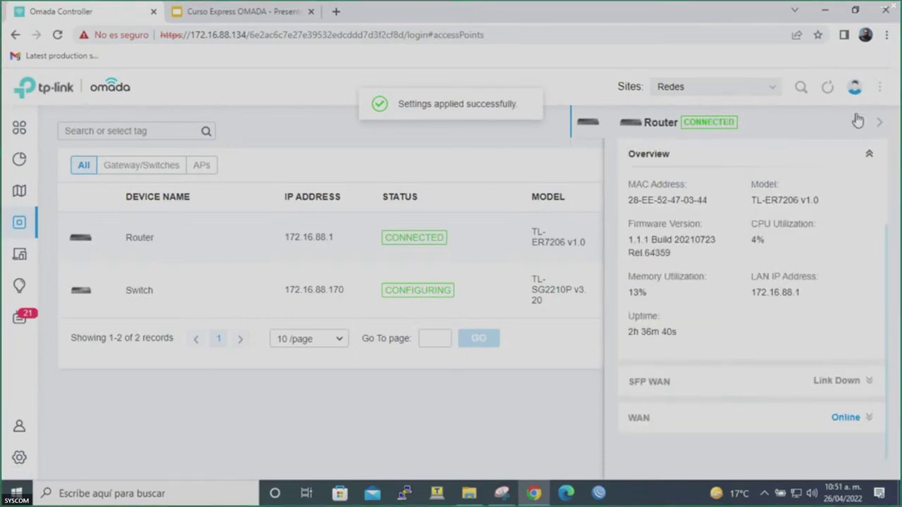
{"action": "left_click", "coordinate": [854, 123]}
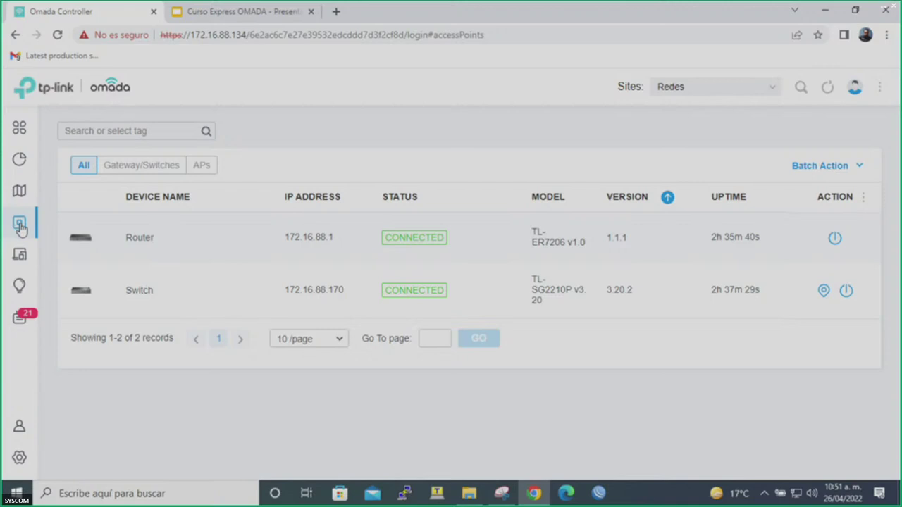
{"action": "left_click", "coordinate": [19, 164]}
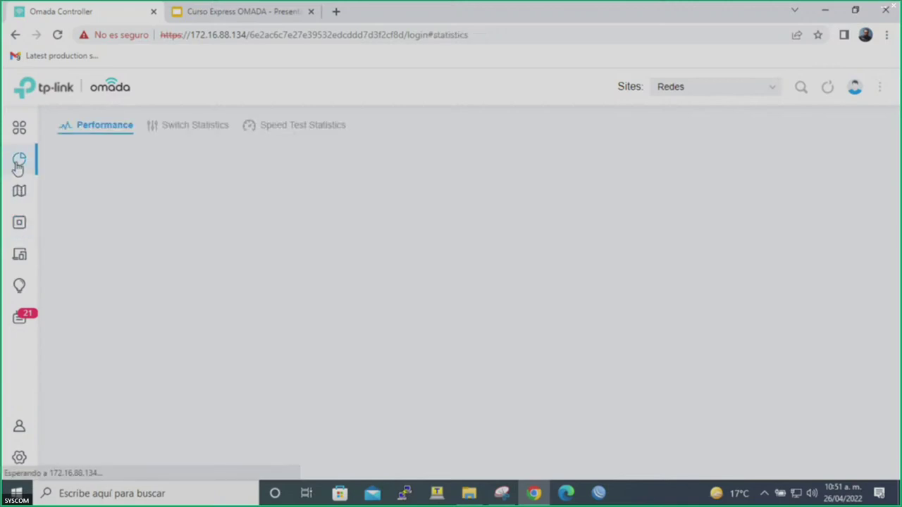
{"action": "left_click", "coordinate": [20, 188]}
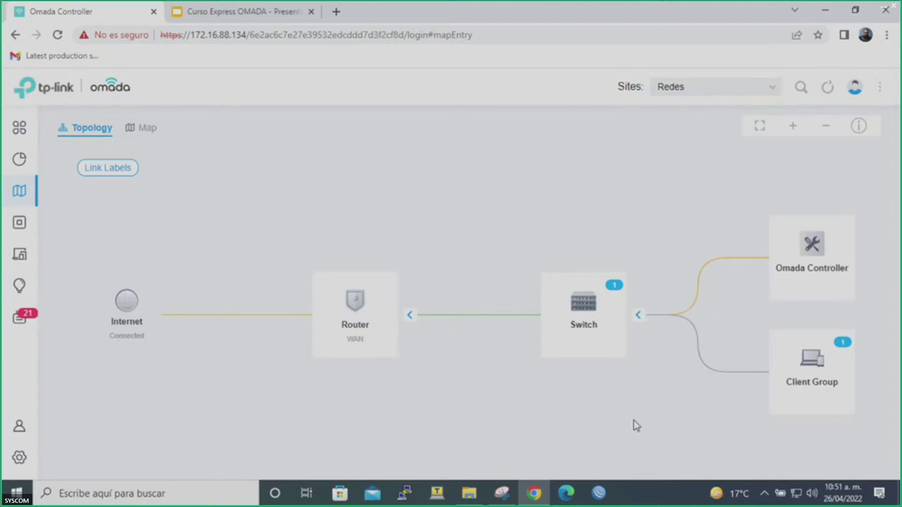
{"action": "left_click", "coordinate": [811, 359]}
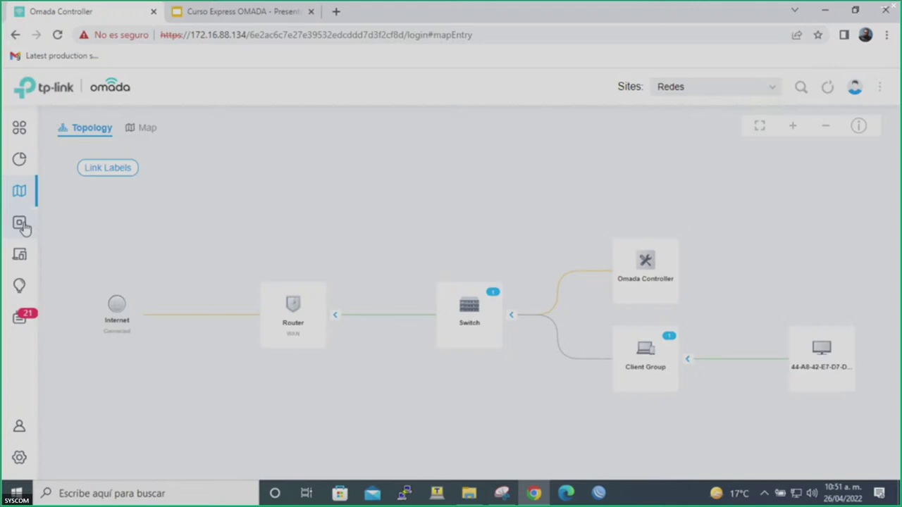
{"action": "left_click", "coordinate": [22, 225]}
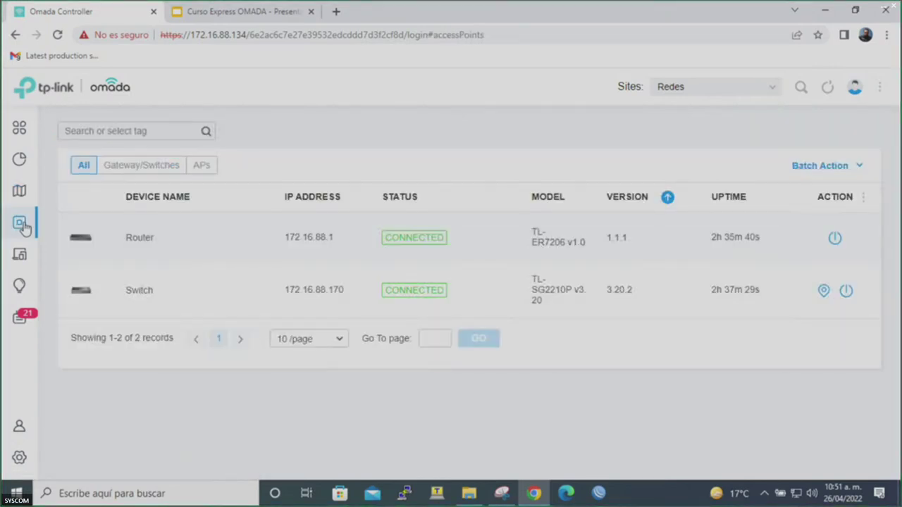
Reload the controller page so the new EAP225 access point appears as Pending.
{"action": "left_click", "coordinate": [212, 34]}
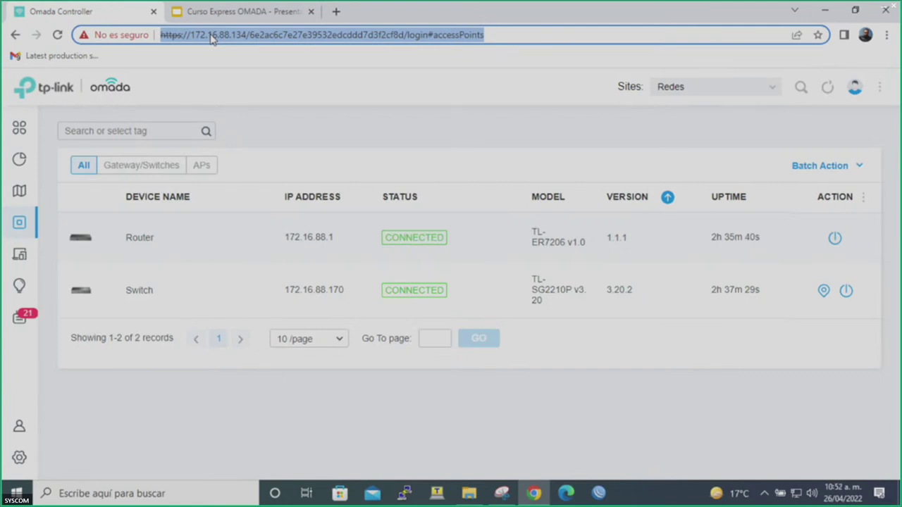
{"action": "key", "text": "Return"}
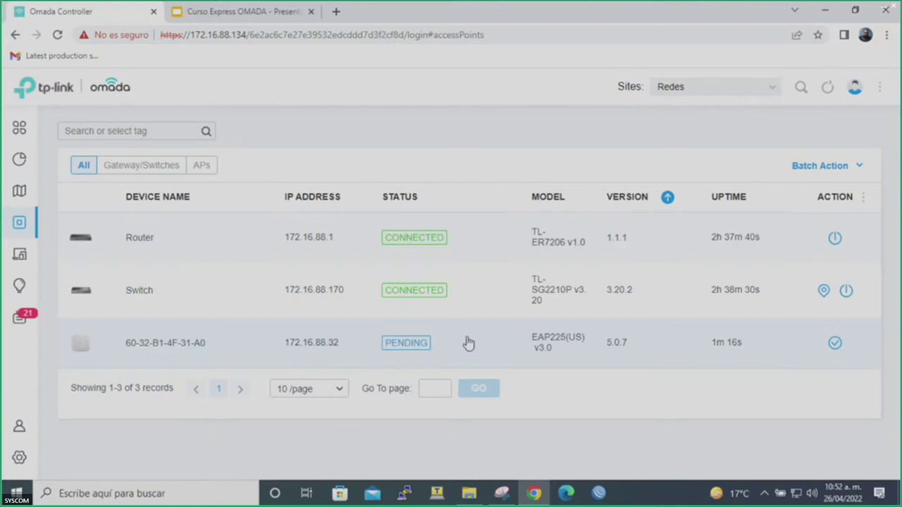
Adopt the pending EAP225 access point, start renaming it AP Sala, then close Chrome.
{"action": "left_click", "coordinate": [836, 346]}
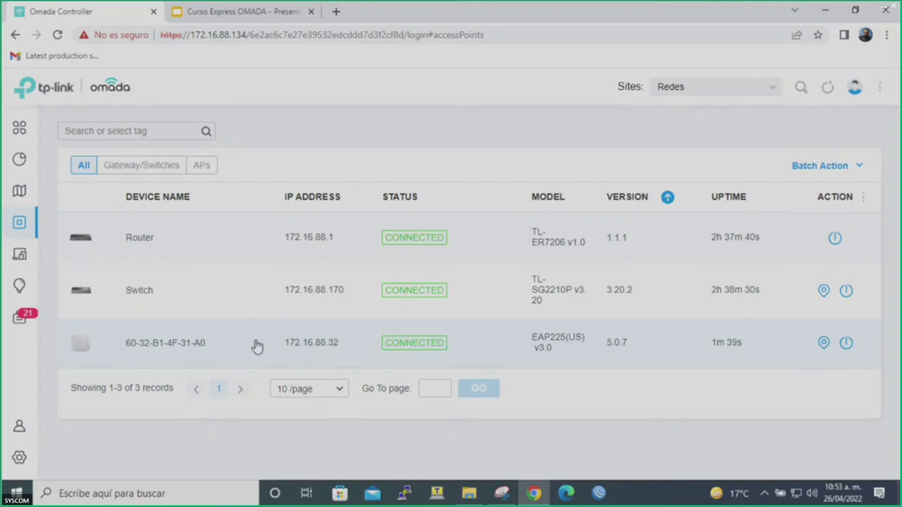
{"action": "left_click", "coordinate": [198, 343]}
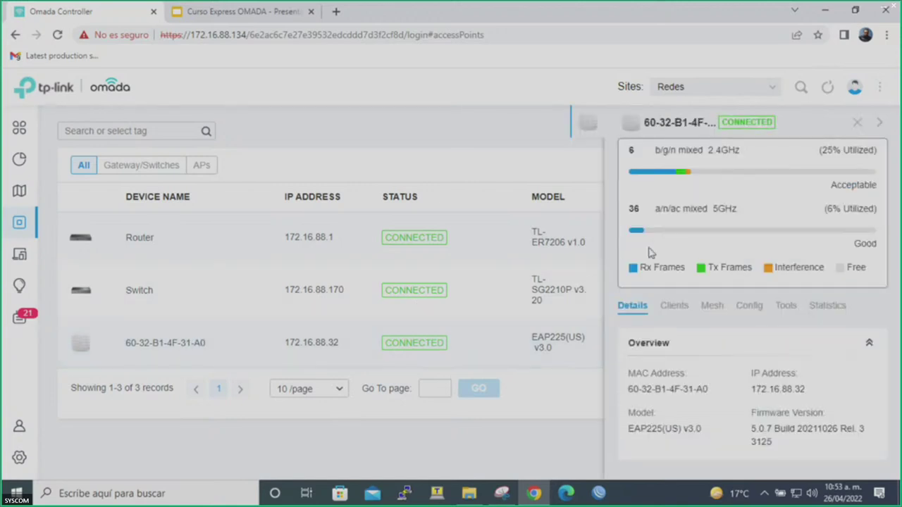
{"action": "left_click", "coordinate": [748, 307]}
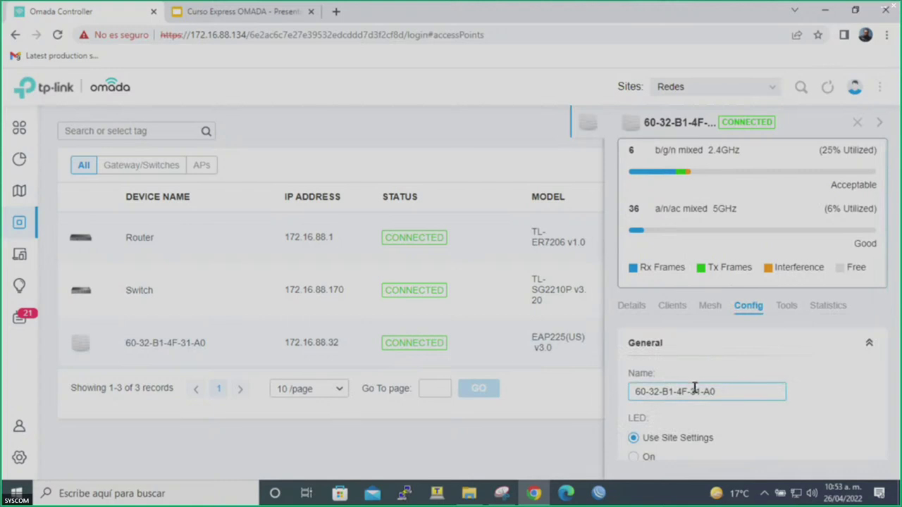
{"action": "double_click", "coordinate": [694, 391]}
{"action": "triple_click", "coordinate": [694, 391]}
{"action": "type", "text": "AP Sala"}
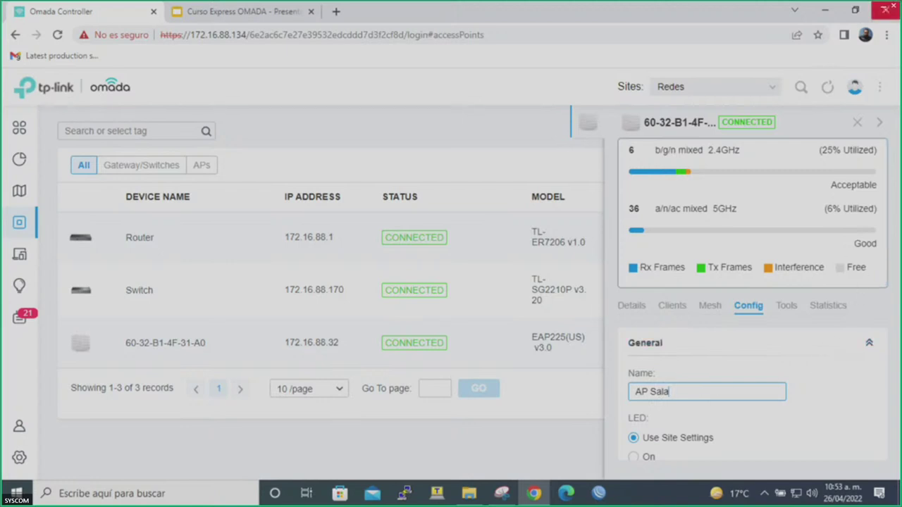
{"action": "left_click", "coordinate": [885, 10]}
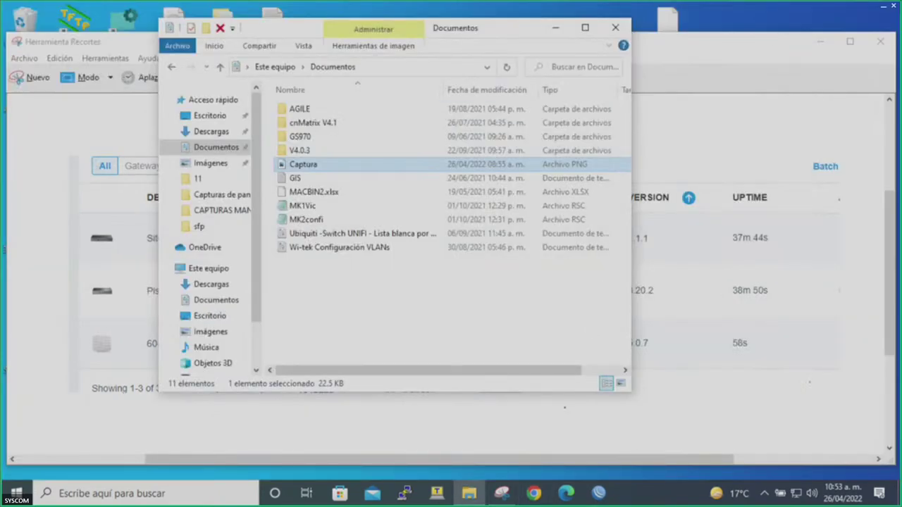
Reopen Chrome on the Omada Controller dashboard at 172.16.88.134.
{"action": "left_click", "coordinate": [533, 493]}
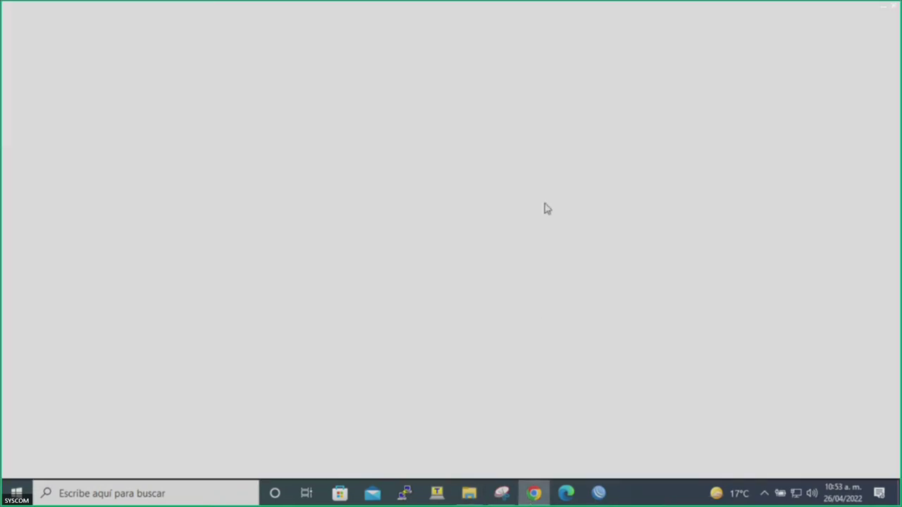
{"action": "left_click", "coordinate": [495, 34]}
{"action": "type", "text": "172"}
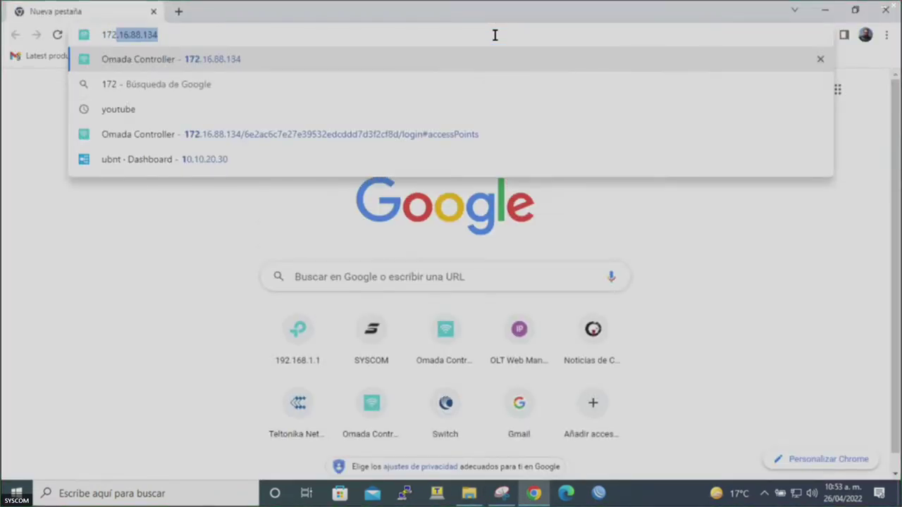
{"action": "key", "text": "Return"}
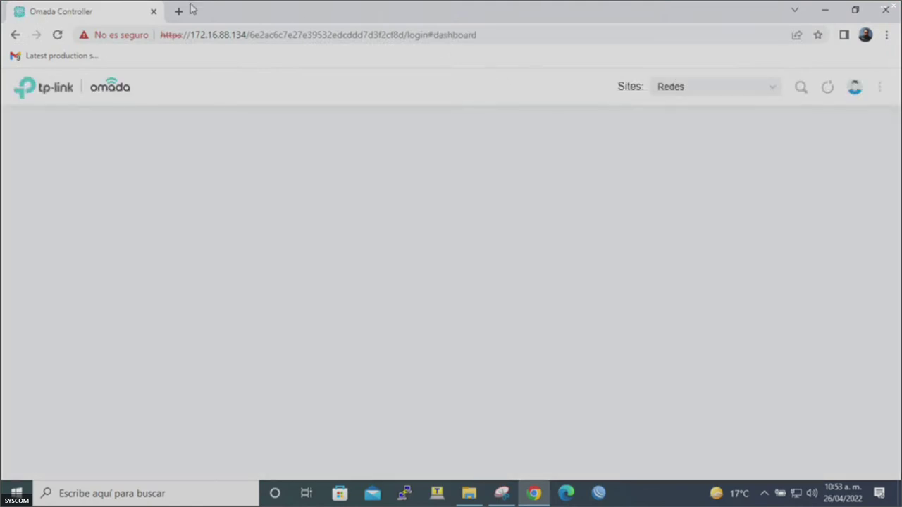
Open the Curso Express OMADA presentation in a new tab, then return to the controller.
{"action": "left_click", "coordinate": [178, 11]}
{"action": "type", "text": "oma"}
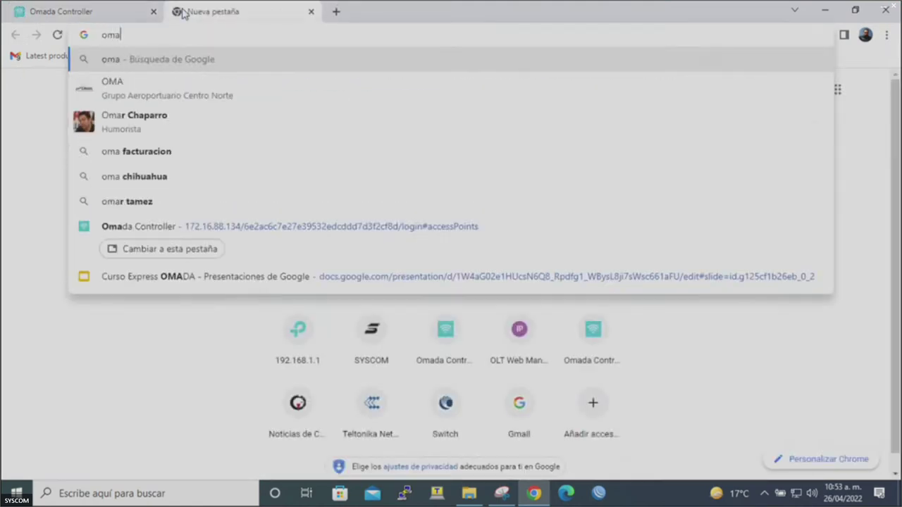
{"action": "left_click", "coordinate": [122, 275]}
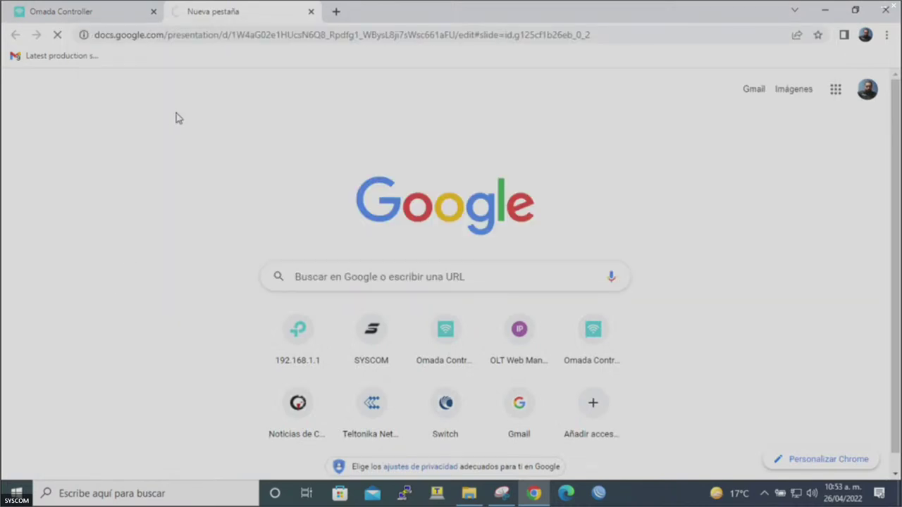
{"action": "left_click", "coordinate": [119, 19]}
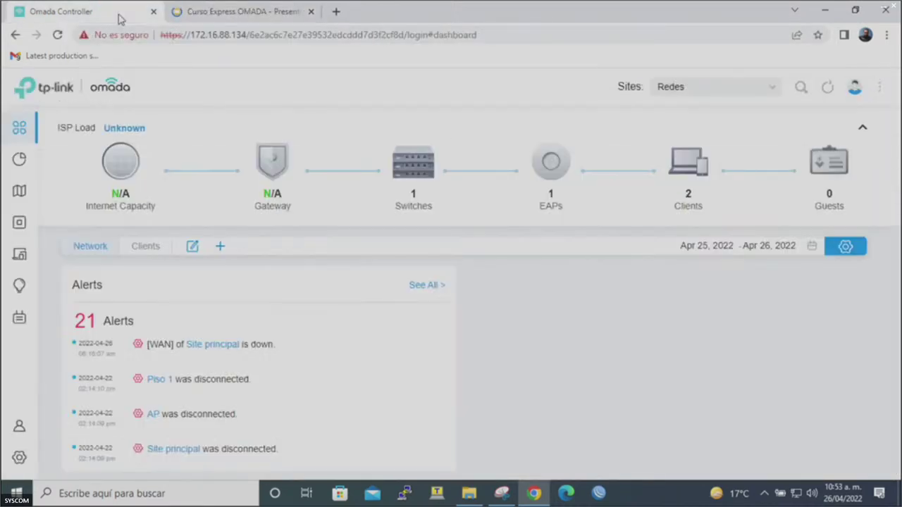
Rename the EAP225 access point at 172.16.88.32 to AP Sala, apply, and close its panel.
{"action": "left_click", "coordinate": [20, 222]}
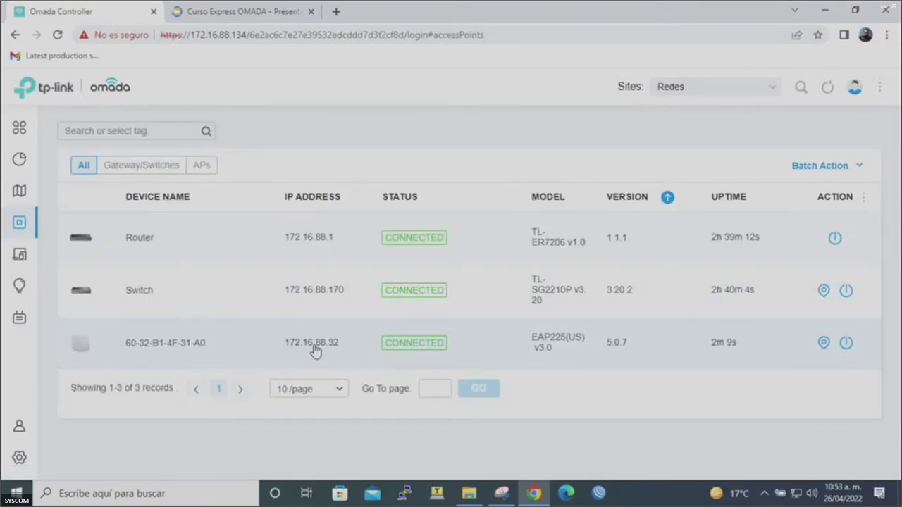
{"action": "left_click", "coordinate": [208, 345]}
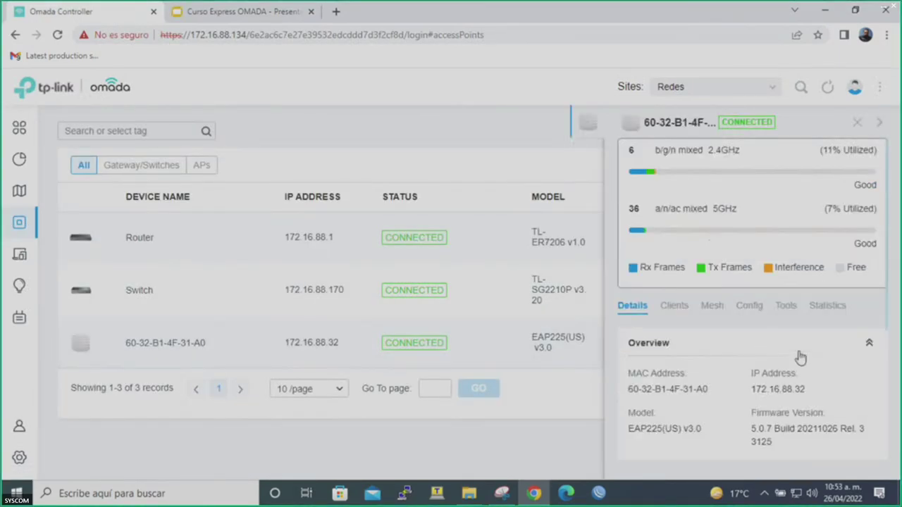
{"action": "left_click", "coordinate": [748, 307]}
{"action": "left_click", "coordinate": [695, 391]}
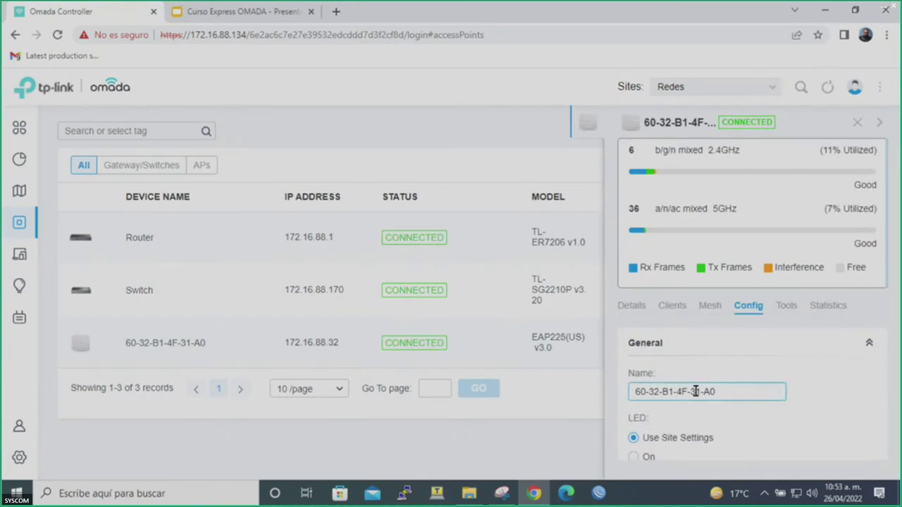
{"action": "key", "text": "ctrl+a"}
{"action": "type", "text": "AP Sala"}
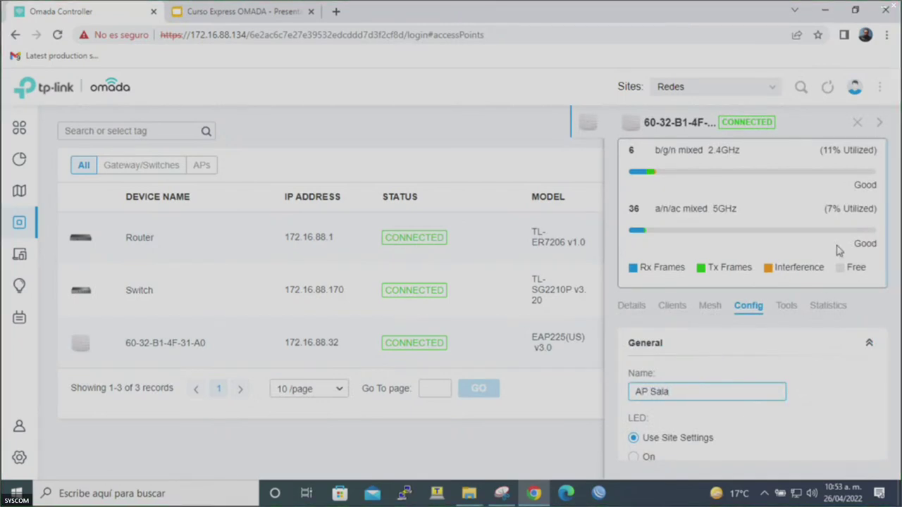
{"action": "left_click", "coordinate": [817, 344]}
{"action": "scroll", "coordinate": [817, 344], "scroll_direction": "down", "scroll_amount": 2}
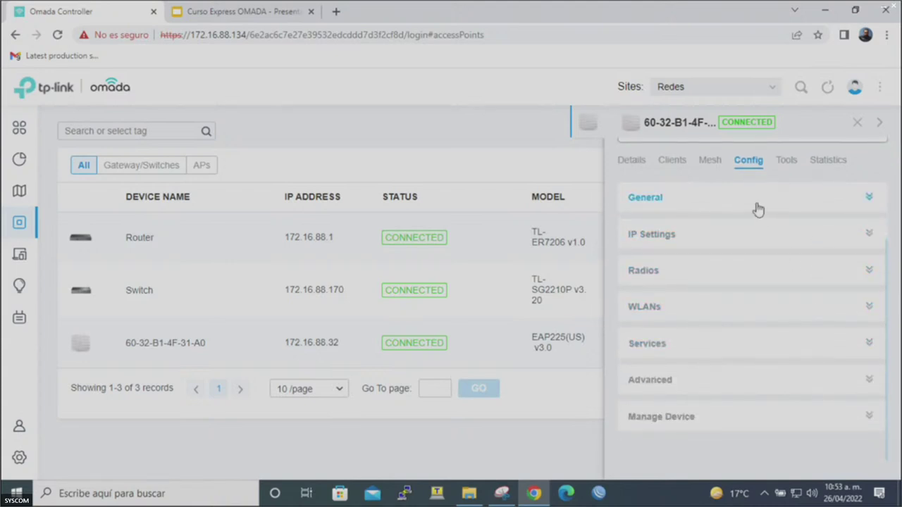
{"action": "left_click", "coordinate": [758, 206]}
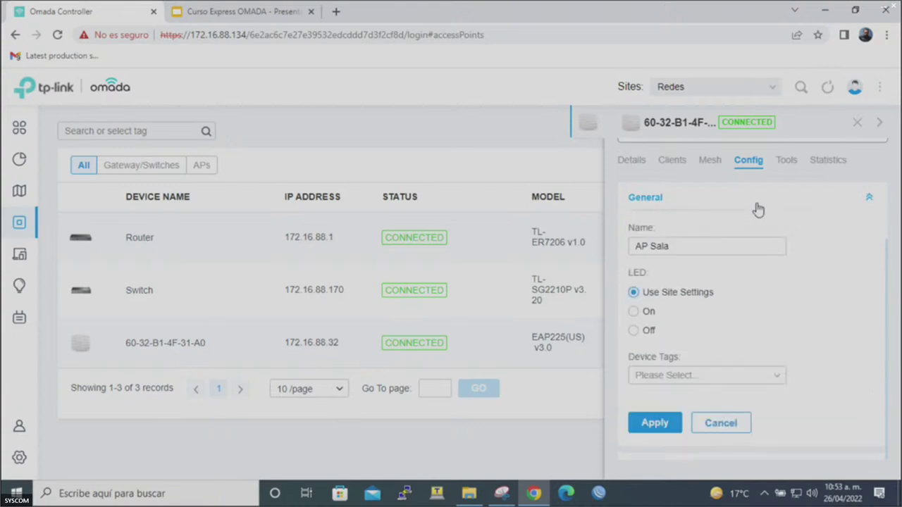
{"action": "left_click", "coordinate": [670, 423]}
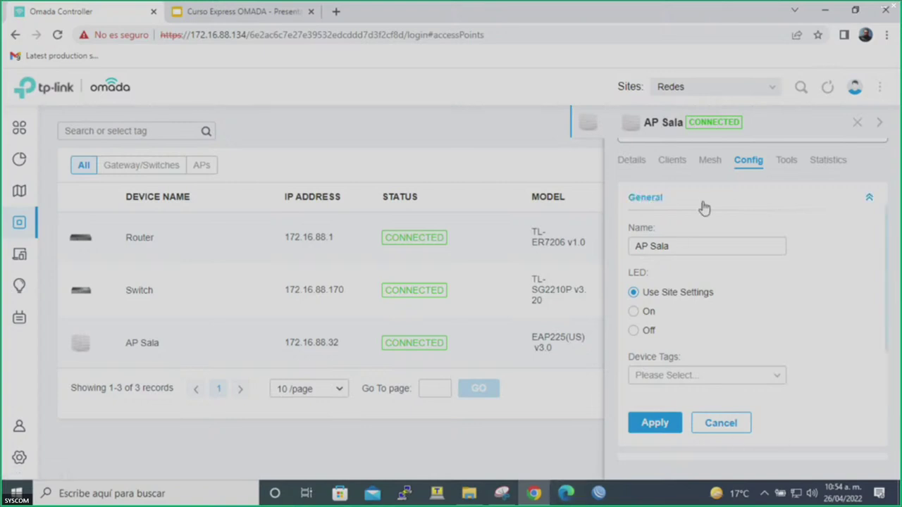
{"action": "left_click", "coordinate": [853, 123]}
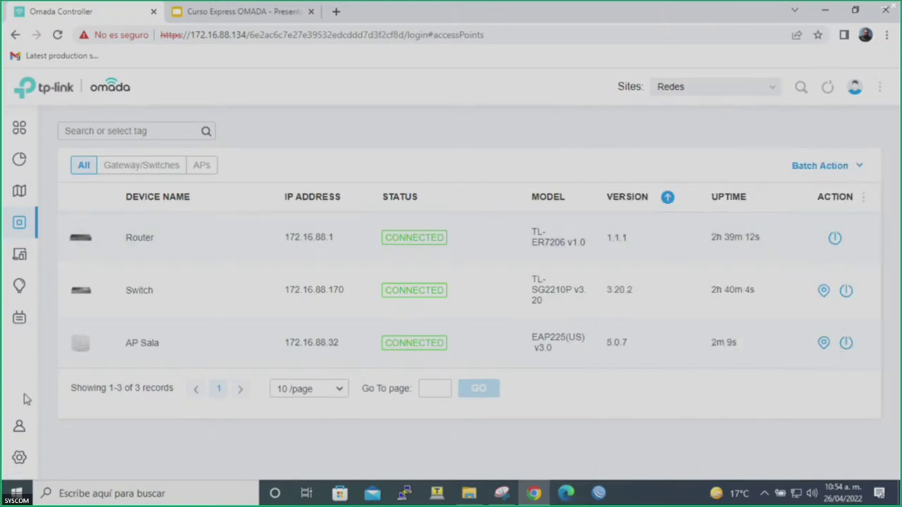
Open the LAN network's edit form under Settings > Wired Networks and inspect its name field.
{"action": "left_click", "coordinate": [19, 460]}
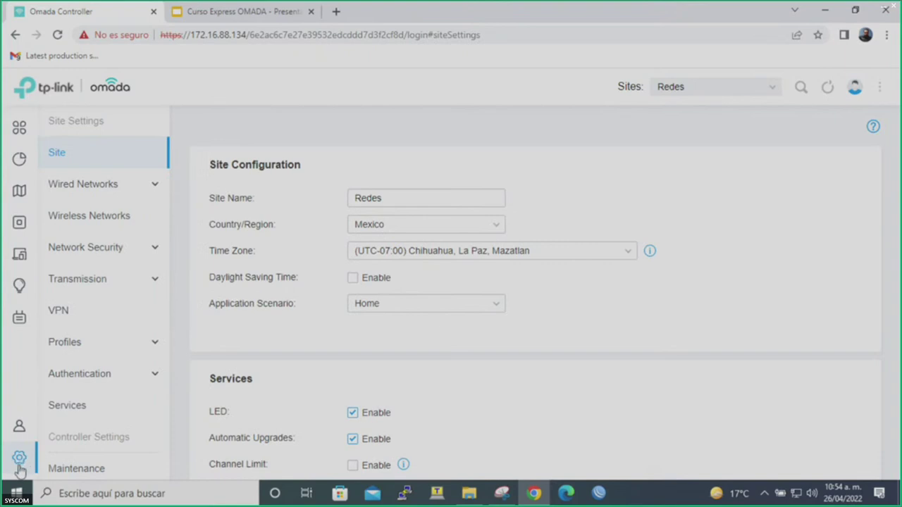
{"action": "left_click", "coordinate": [110, 195]}
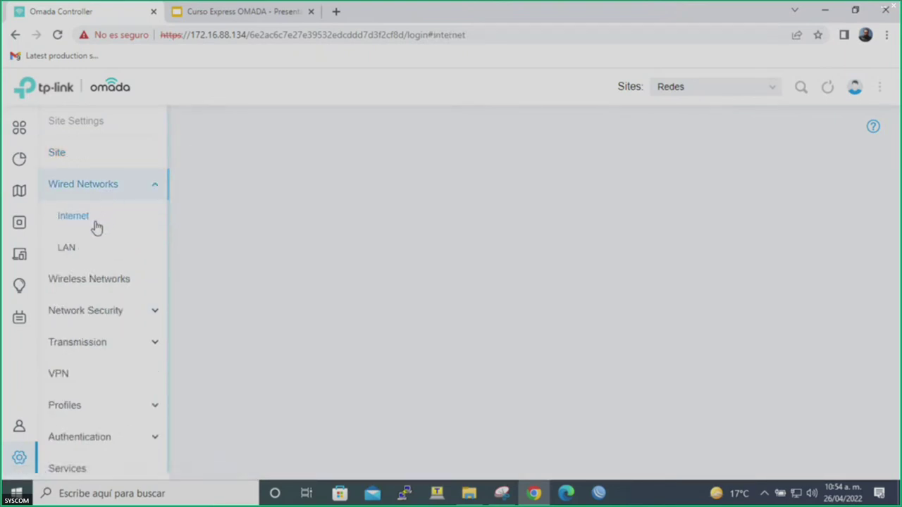
{"action": "left_click", "coordinate": [74, 251]}
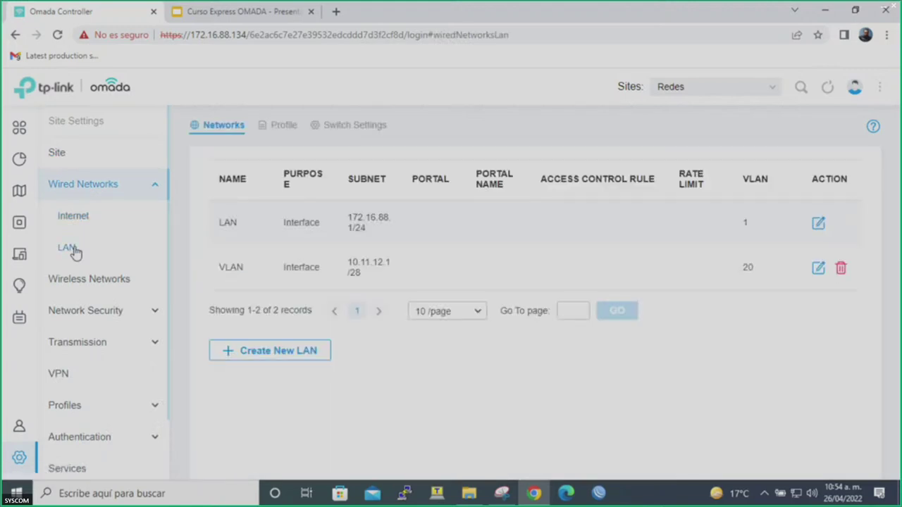
{"action": "left_click", "coordinate": [812, 224]}
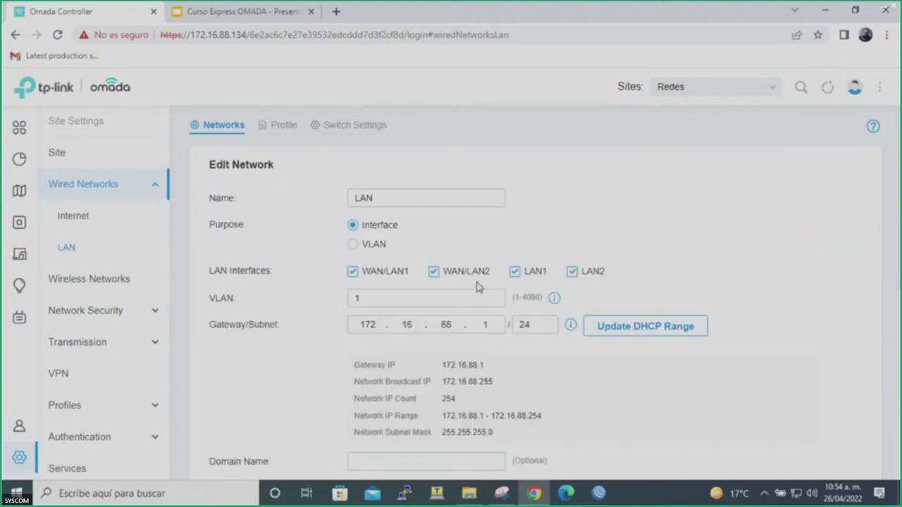
{"action": "left_click_drag", "start_coordinate": [395, 200], "coordinate": [326, 208]}
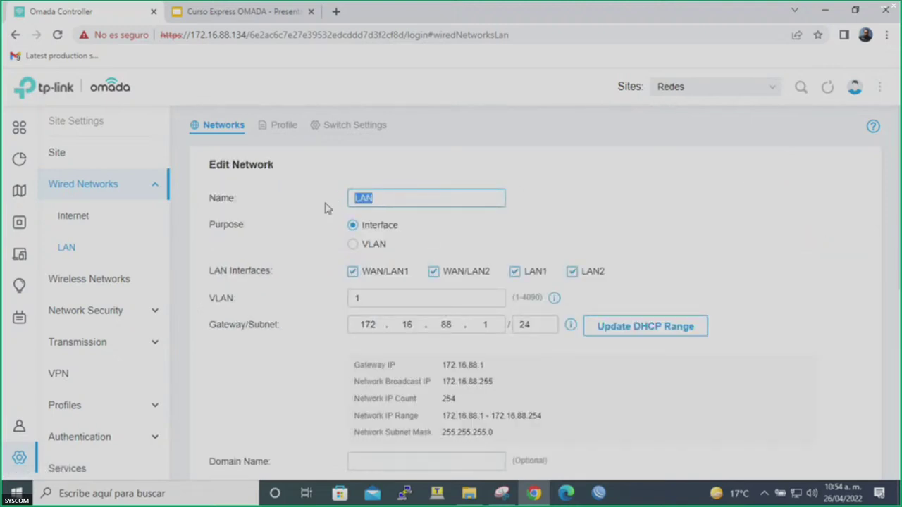
{"action": "left_click", "coordinate": [395, 199]}
Advance the Curso Express OMADA deck to slide 36, Router, present it, then exit full screen.
{"action": "left_click", "coordinate": [270, 8]}
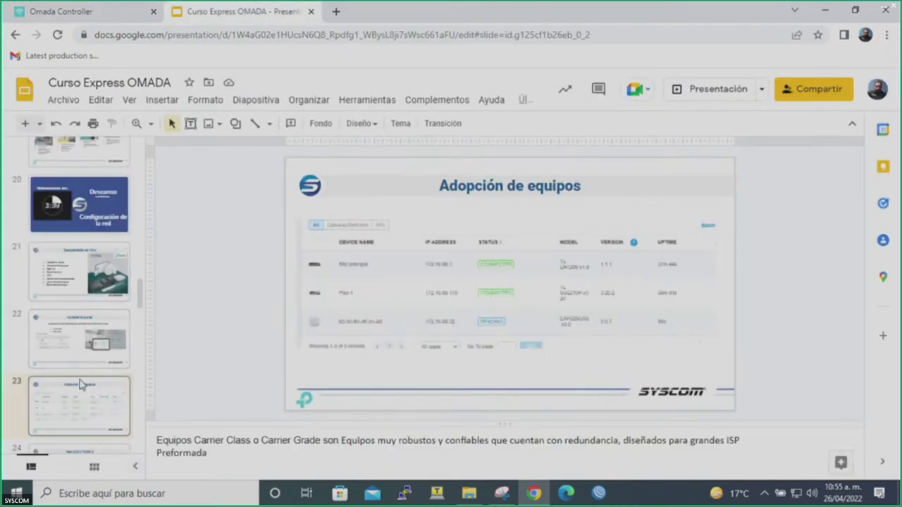
{"action": "key", "text": "Down"}
{"action": "key", "text": "Down"}
{"action": "key", "text": "Down"}
{"action": "key", "text": "Down"}
{"action": "key", "text": "Down"}
{"action": "key", "text": "Down"}
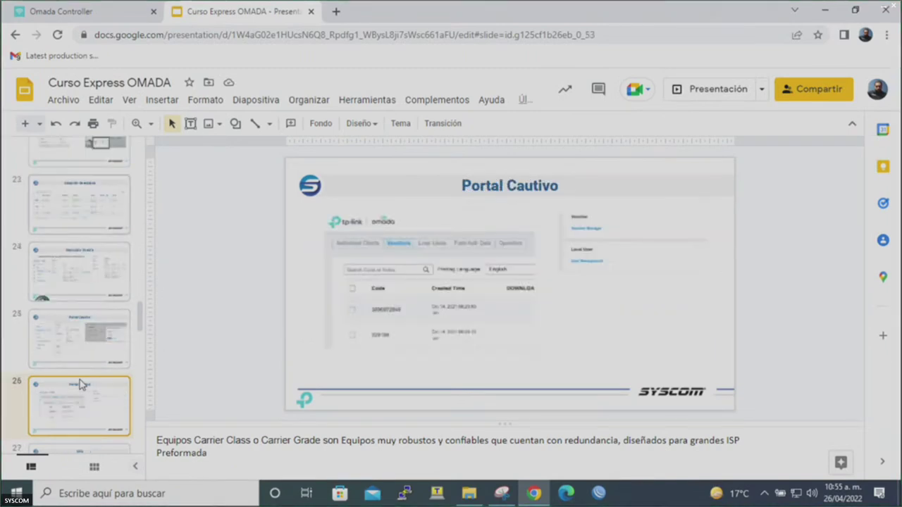
{"action": "key", "text": "Down"}
{"action": "key", "text": "Down"}
{"action": "key", "text": "Down"}
{"action": "key", "text": "Down"}
{"action": "key", "text": "Down"}
{"action": "key", "text": "Down"}
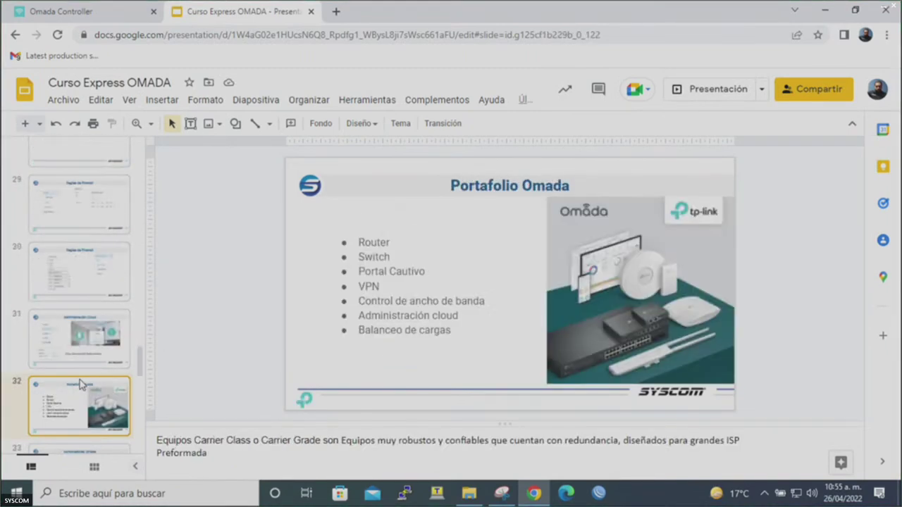
{"action": "key", "text": "Down"}
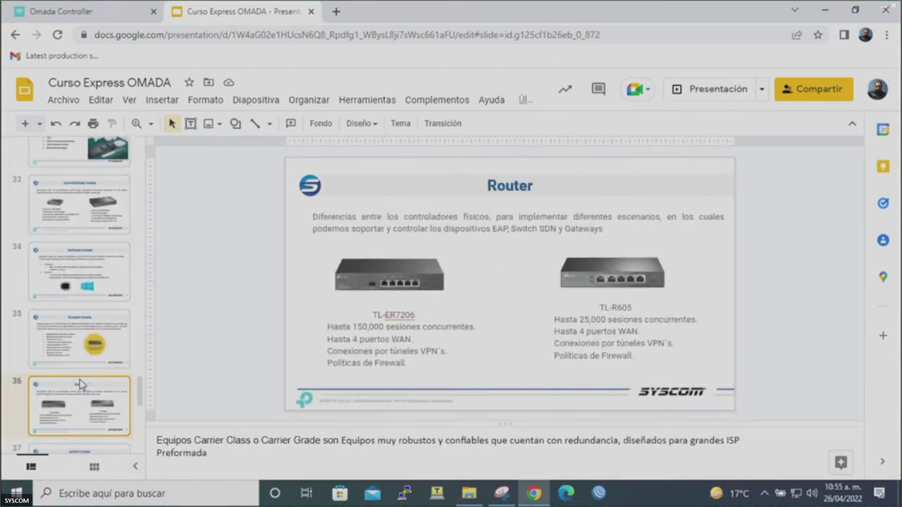
{"action": "left_click", "coordinate": [710, 100]}
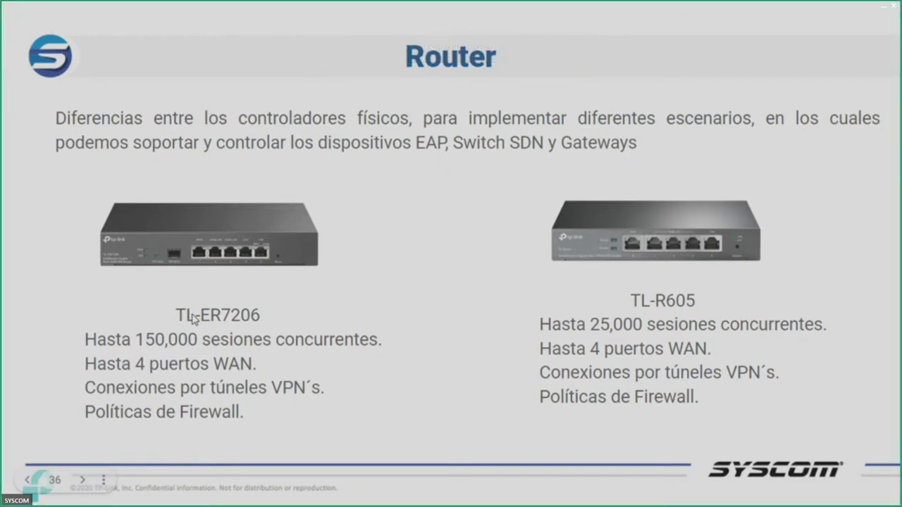
{"action": "key", "text": "Escape"}
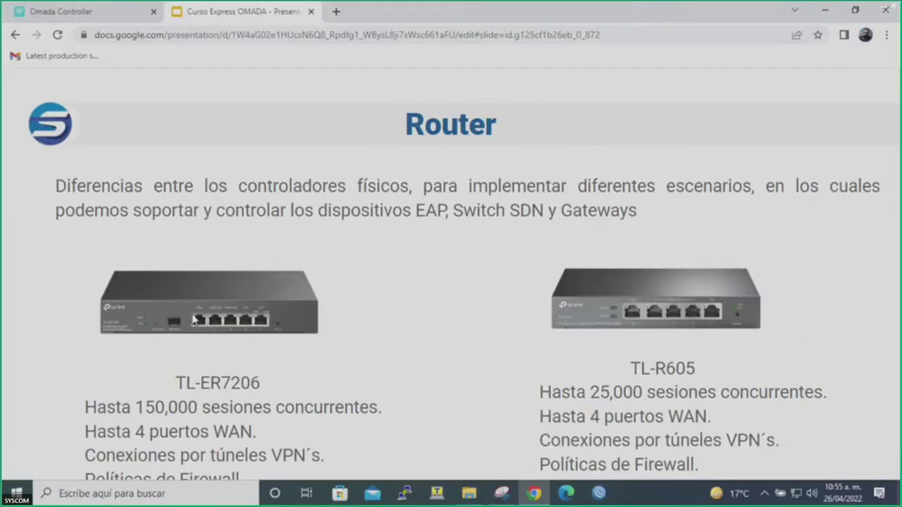
Review the LAN's 172.16.88.1 gateway and DHCP settings, then go to the Internet WAN page.
{"action": "left_click", "coordinate": [126, 15]}
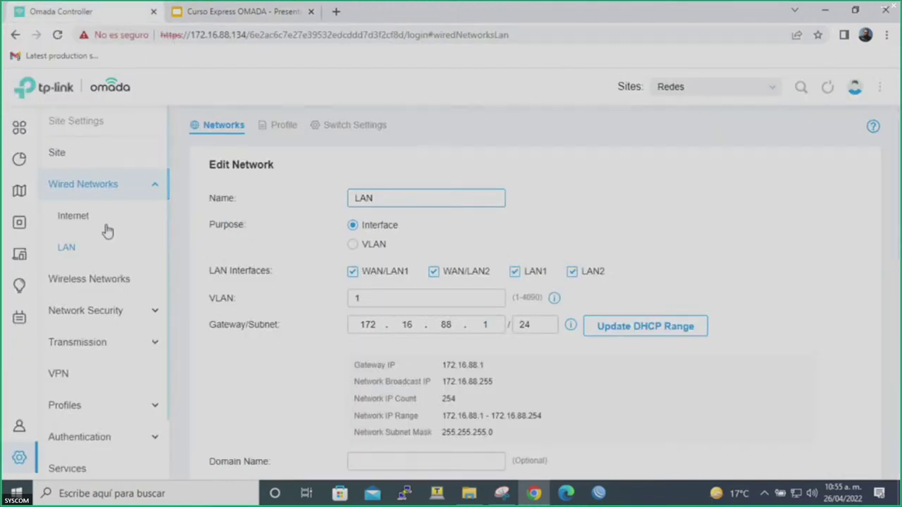
{"action": "double_click", "coordinate": [360, 325]}
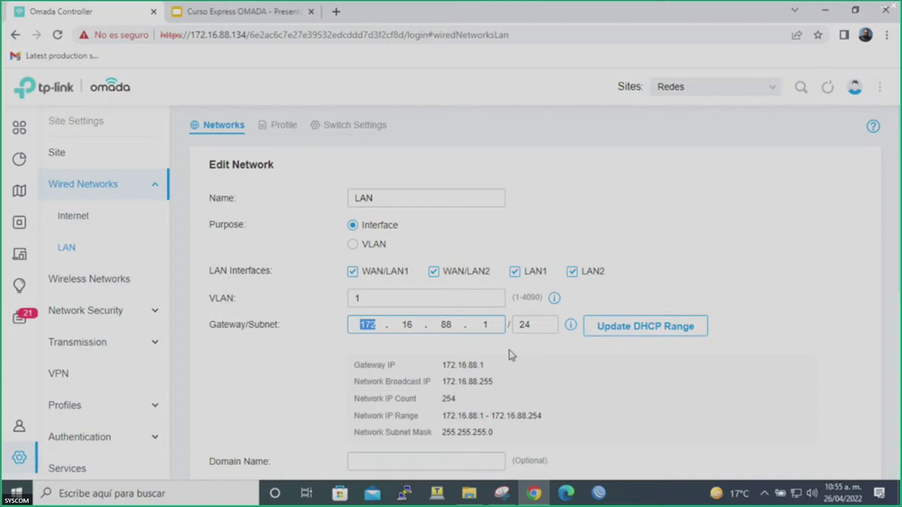
{"action": "left_click", "coordinate": [608, 383]}
{"action": "scroll", "coordinate": [610, 384], "scroll_direction": "down", "scroll_amount": 2}
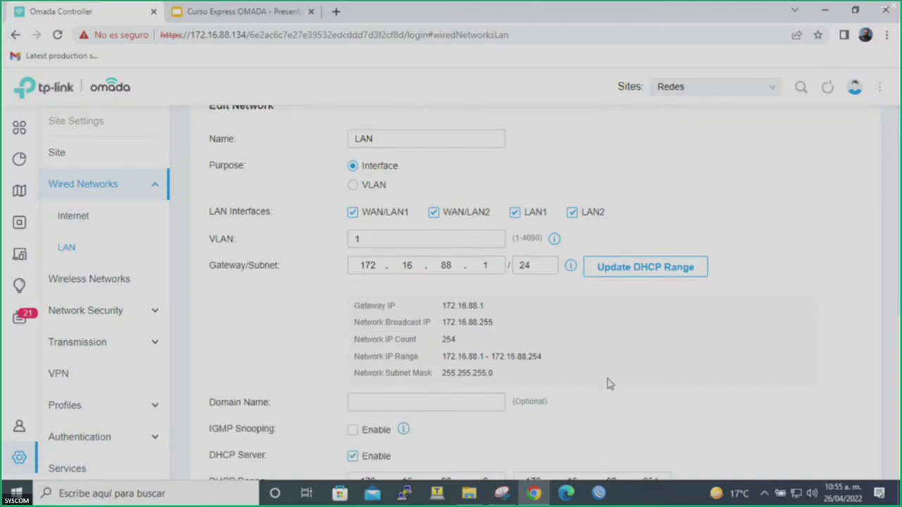
{"action": "scroll", "coordinate": [609, 384], "scroll_direction": "down", "scroll_amount": 2}
{"action": "scroll", "coordinate": [608, 383], "scroll_direction": "up", "scroll_amount": 1}
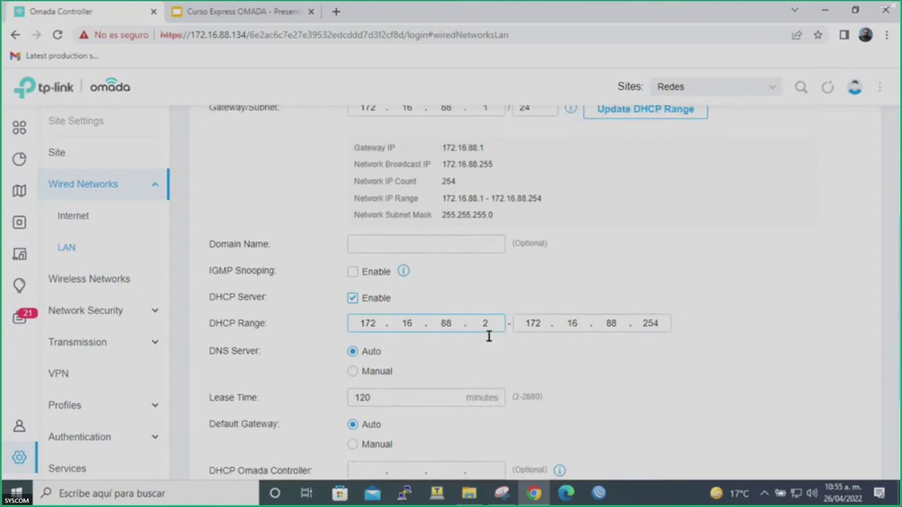
{"action": "scroll", "coordinate": [695, 442], "scroll_direction": "down", "scroll_amount": 2}
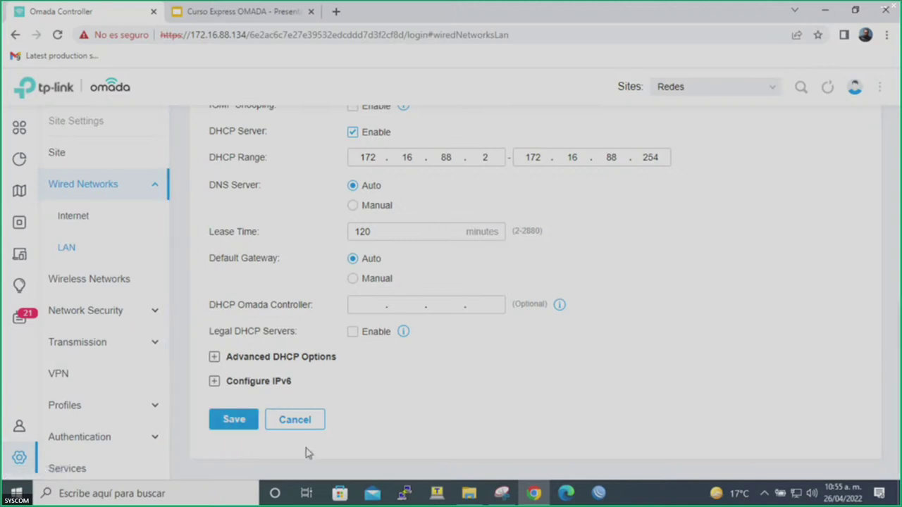
{"action": "left_click_drag", "start_coordinate": [229, 421], "coordinate": [90, 229]}
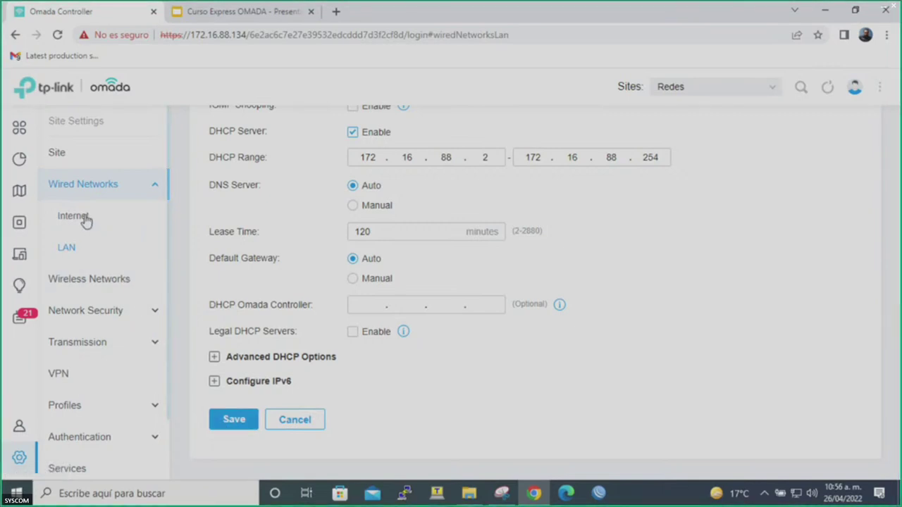
{"action": "left_click", "coordinate": [89, 221]}
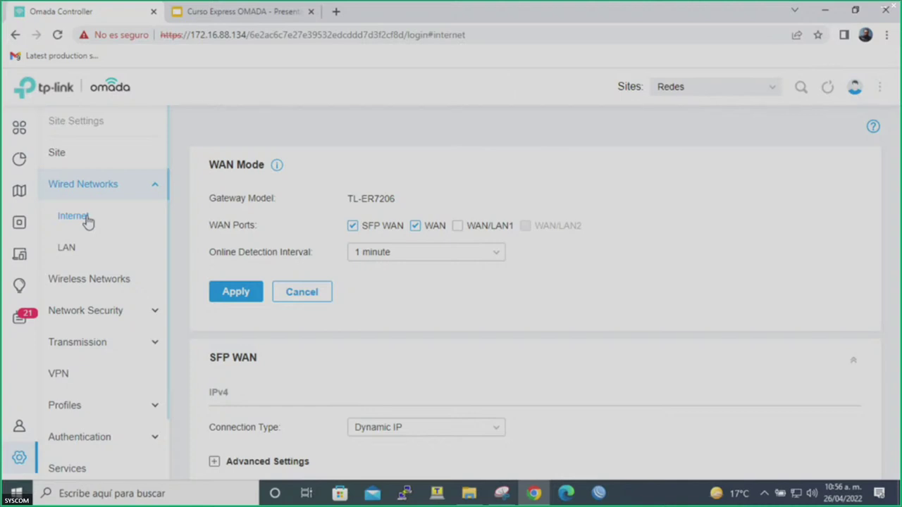
Start a new LAN named Video on VLAN 10 with gateway 10.11.12.1/24.
{"action": "left_click", "coordinate": [67, 254]}
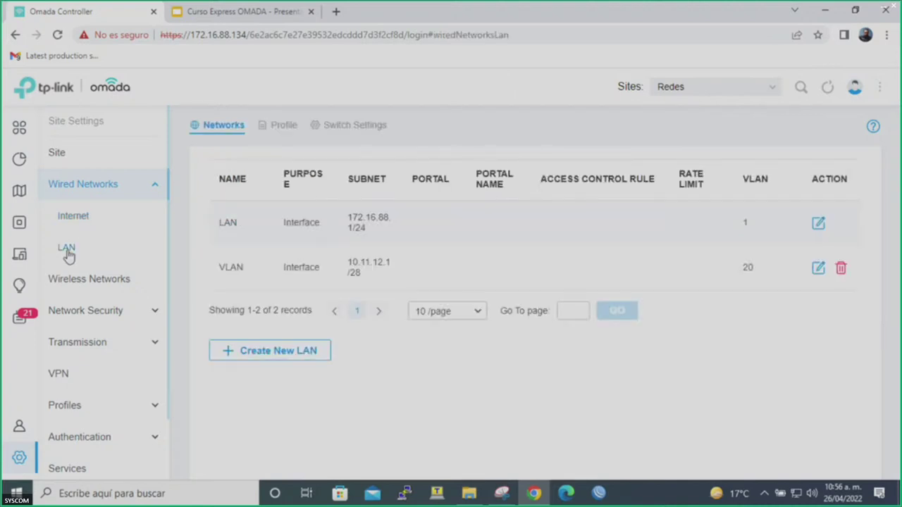
{"action": "left_click", "coordinate": [316, 350]}
{"action": "left_click", "coordinate": [363, 201]}
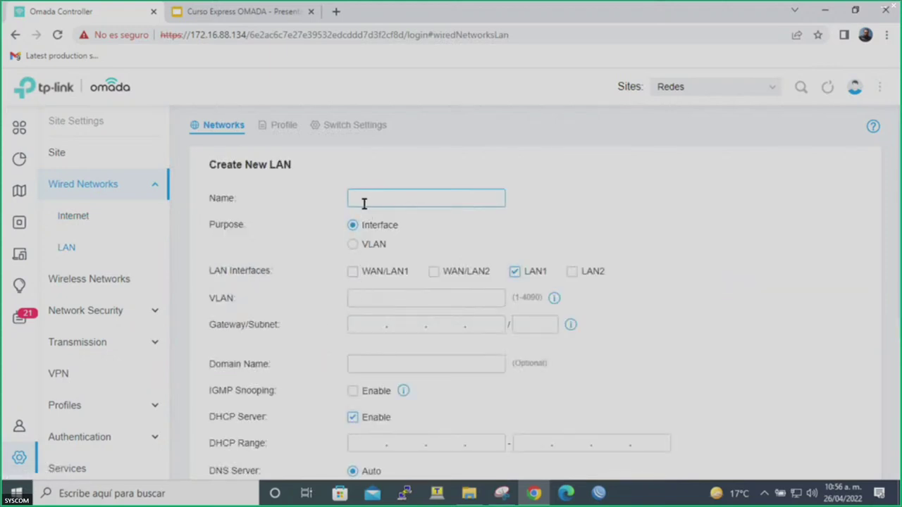
{"action": "type", "text": "Video"}
{"action": "left_click", "coordinate": [467, 296]}
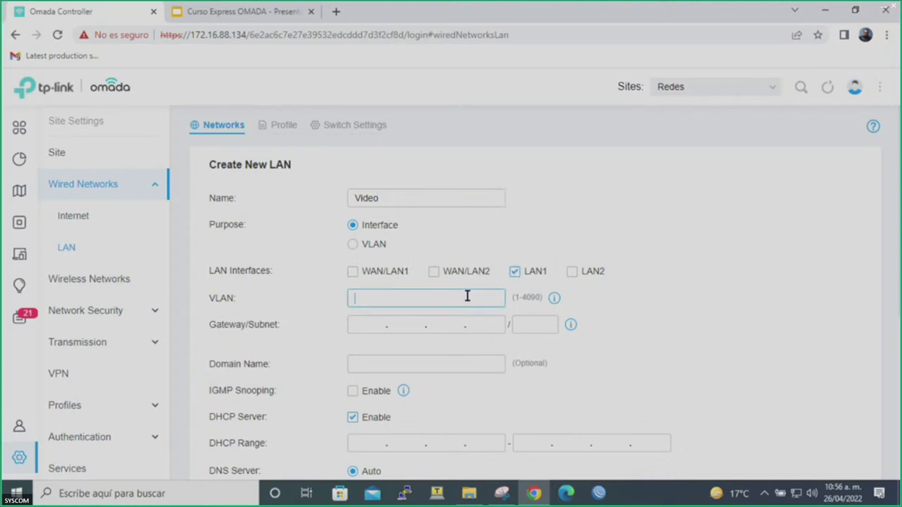
{"action": "type", "text": "10"}
{"action": "left_click", "coordinate": [373, 323]}
{"action": "type", "text": "10"}
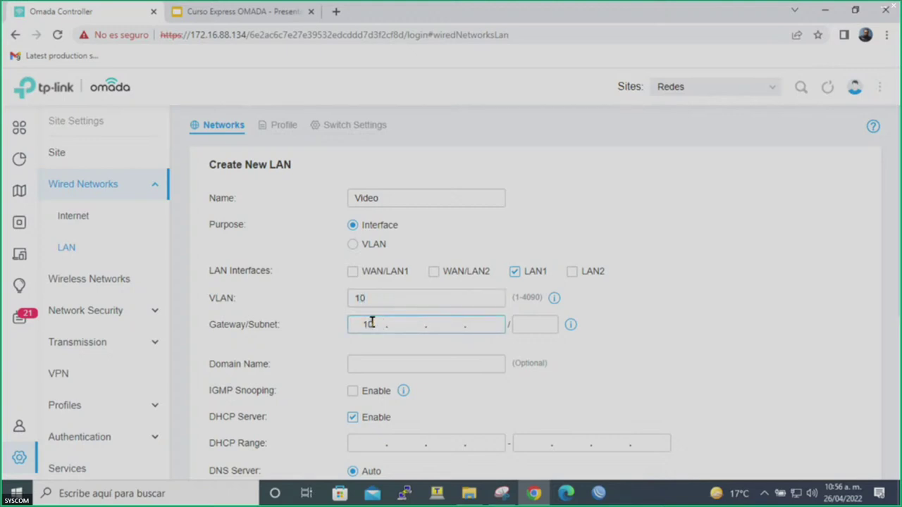
{"action": "type", "text": ".11.12.1"}
{"action": "key", "text": "Tab"}
{"action": "type", "text": "24"}
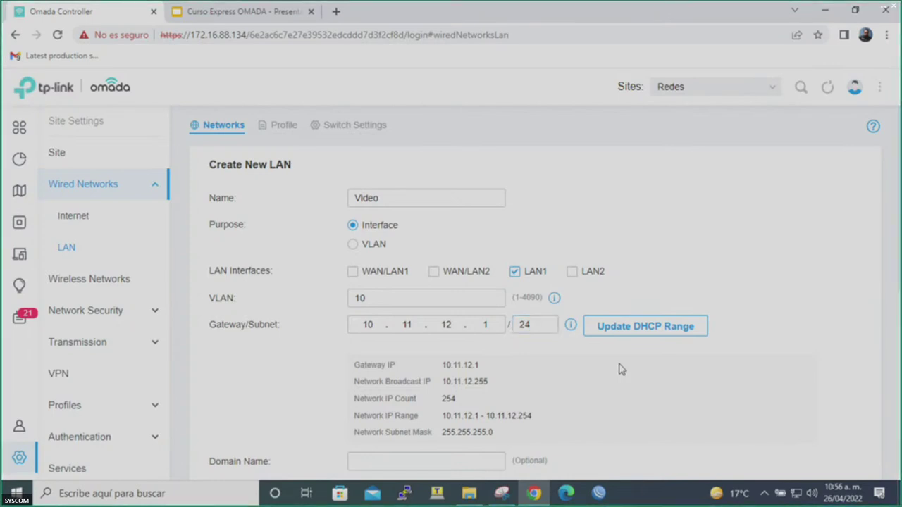
Set the DHCP range to 10.11.12.2–254 and try saving; it's rejected as an existing range.
{"action": "scroll", "coordinate": [620, 370], "scroll_direction": "down", "scroll_amount": 2}
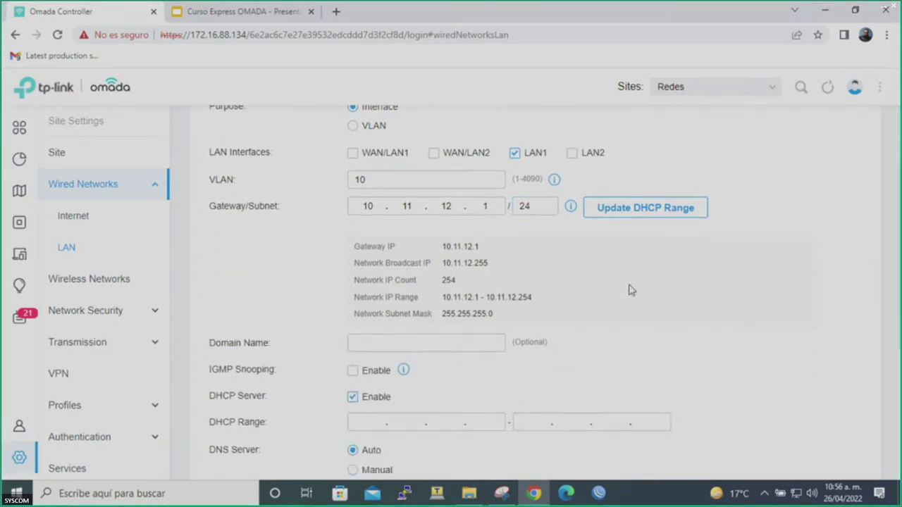
{"action": "left_click", "coordinate": [632, 214]}
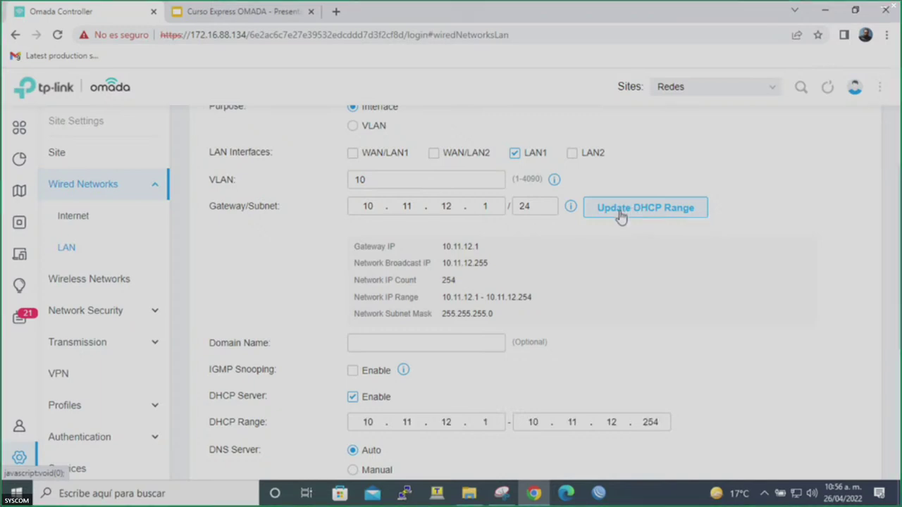
{"action": "left_click", "coordinate": [489, 422]}
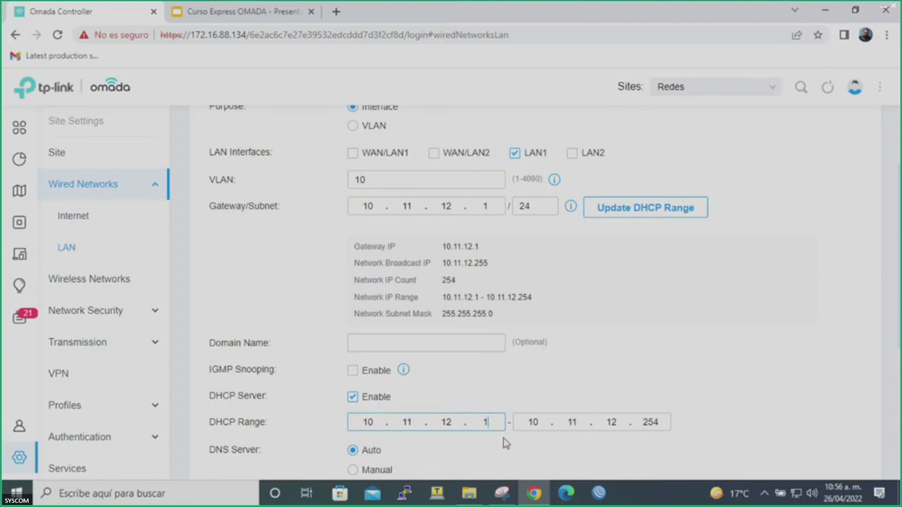
{"action": "key", "text": "BackSpace"}
{"action": "type", "text": "2"}
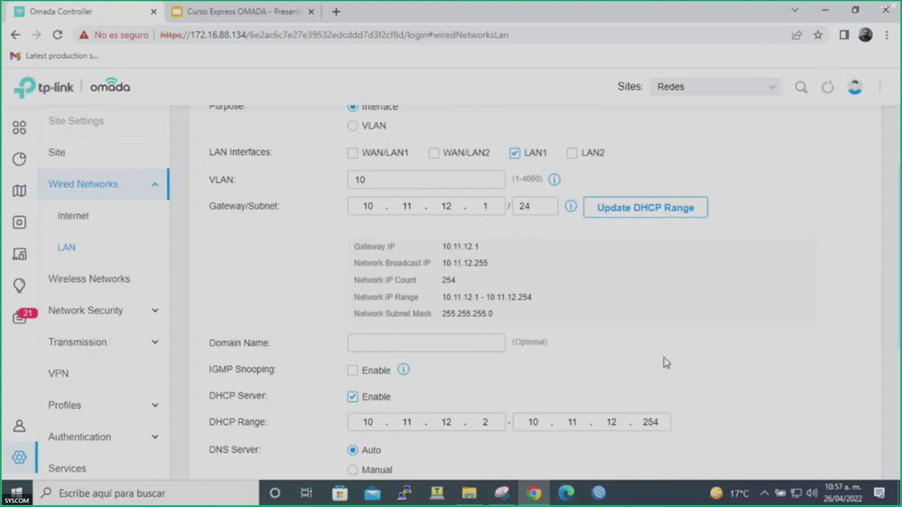
{"action": "scroll", "coordinate": [666, 362], "scroll_direction": "down", "scroll_amount": 3}
{"action": "scroll", "coordinate": [666, 363], "scroll_direction": "down", "scroll_amount": 2}
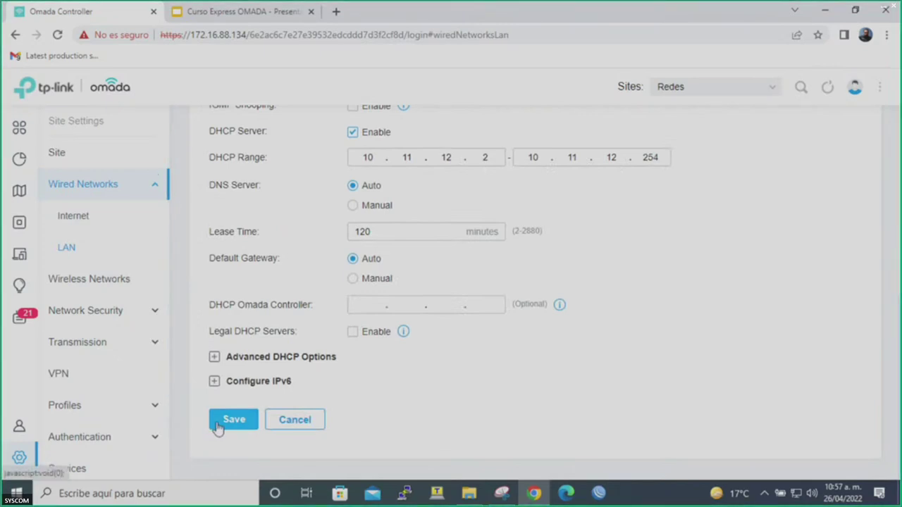
{"action": "left_click", "coordinate": [220, 427]}
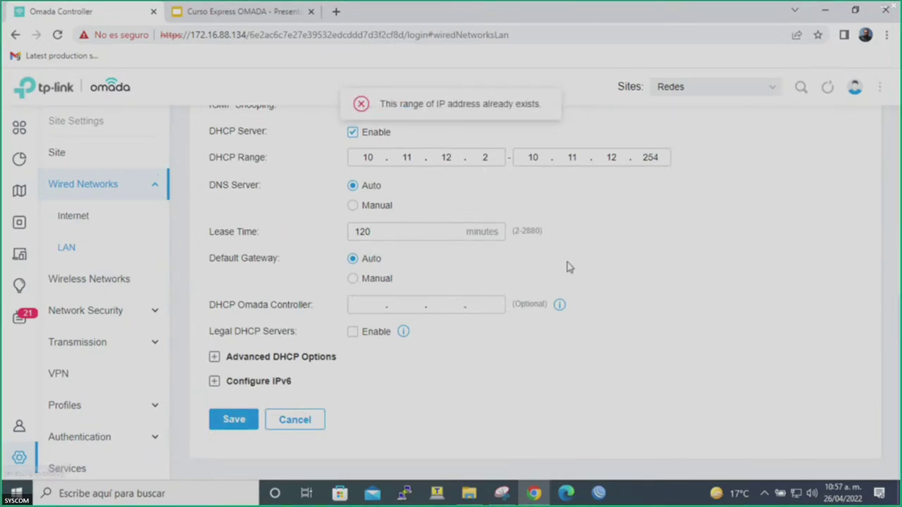
Change the Video network's purpose to VLAN, keep VLAN ID 10, and save it.
{"action": "scroll", "coordinate": [624, 291], "scroll_direction": "up", "scroll_amount": 4}
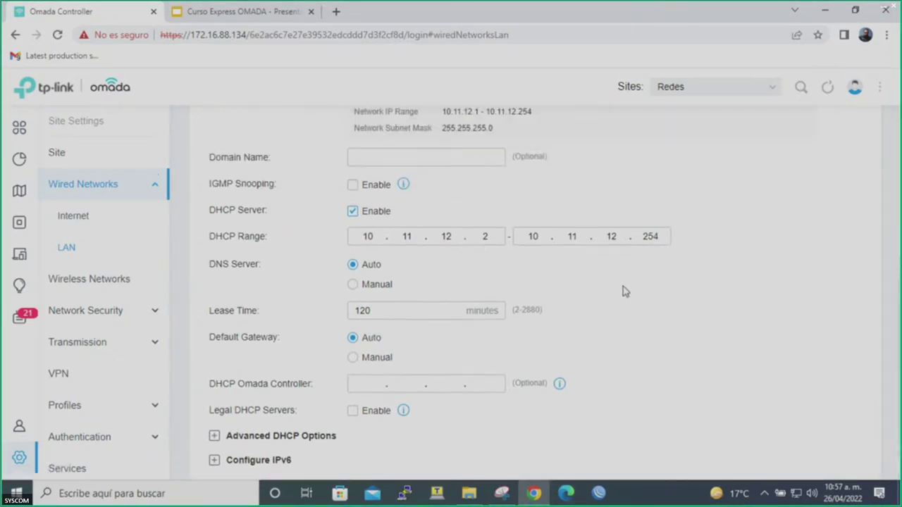
{"action": "scroll", "coordinate": [623, 291], "scroll_direction": "up", "scroll_amount": 3}
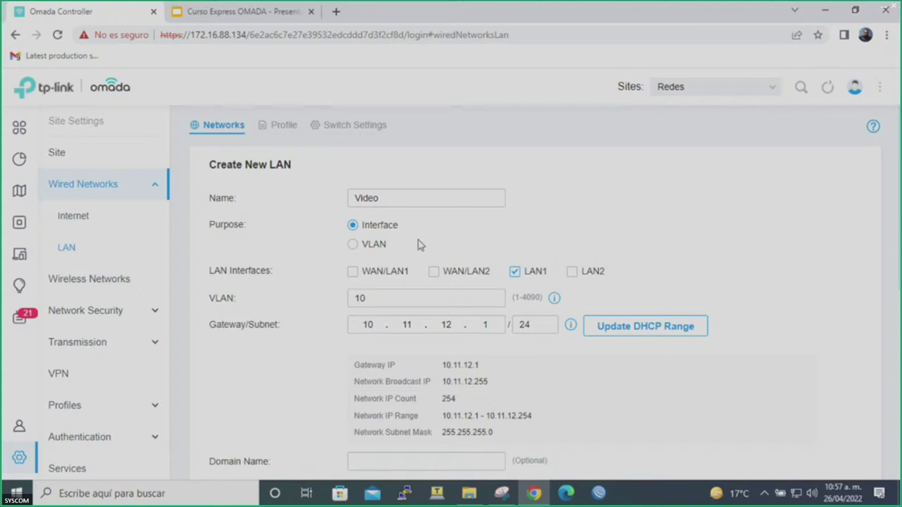
{"action": "left_click", "coordinate": [384, 246]}
{"action": "left_click", "coordinate": [379, 269]}
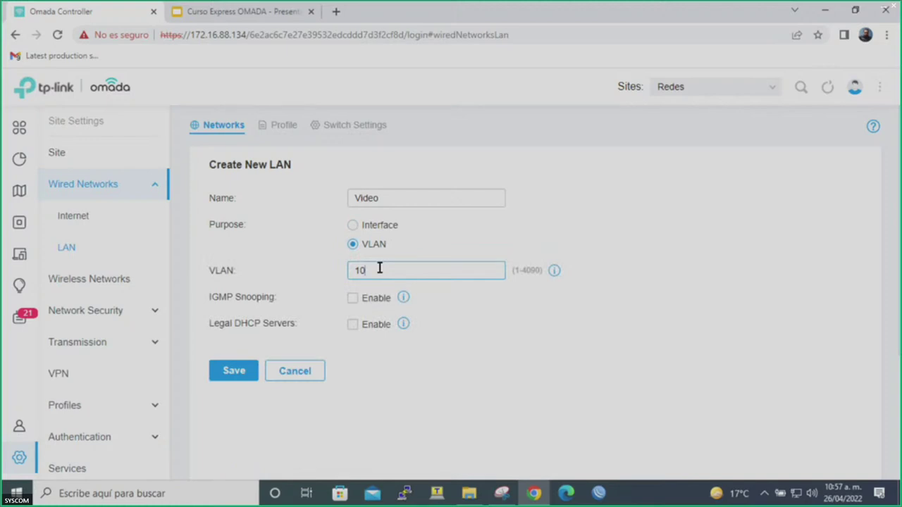
{"action": "left_click", "coordinate": [229, 369]}
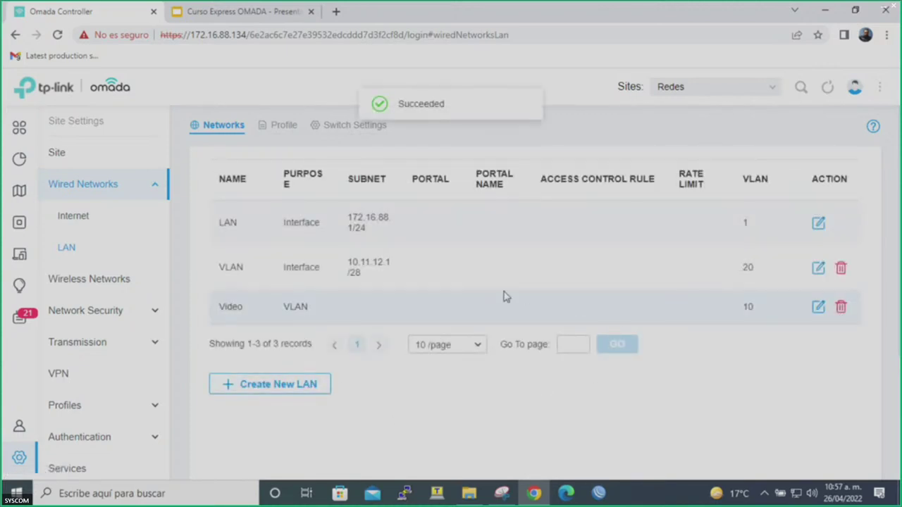
Edit Port1 on the Switch and choose the Video port profile.
{"action": "left_click", "coordinate": [18, 224]}
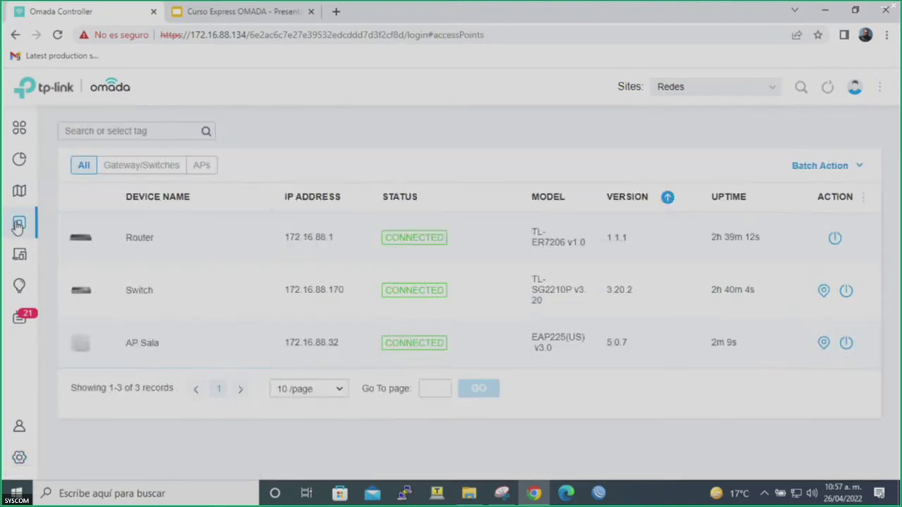
{"action": "left_click", "coordinate": [136, 295]}
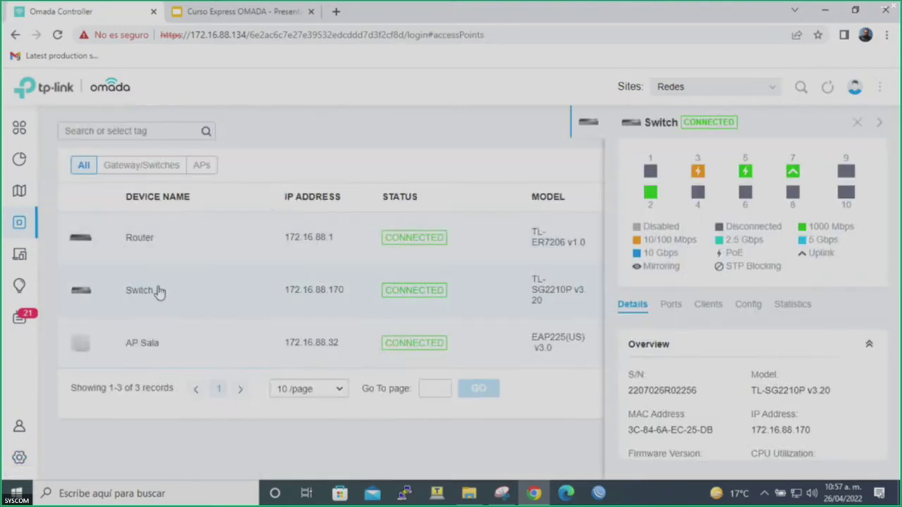
{"action": "left_click", "coordinate": [673, 310]}
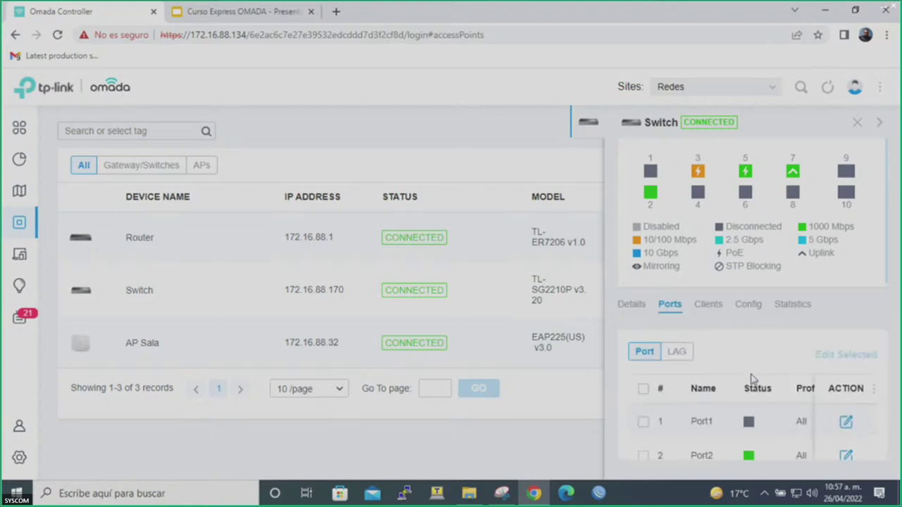
{"action": "left_click", "coordinate": [845, 421]}
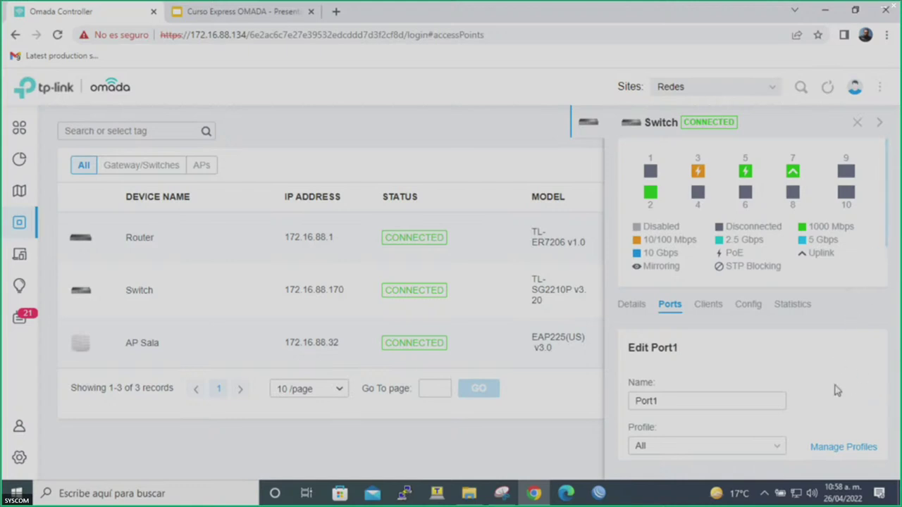
{"action": "scroll", "coordinate": [824, 414], "scroll_direction": "down", "scroll_amount": 1}
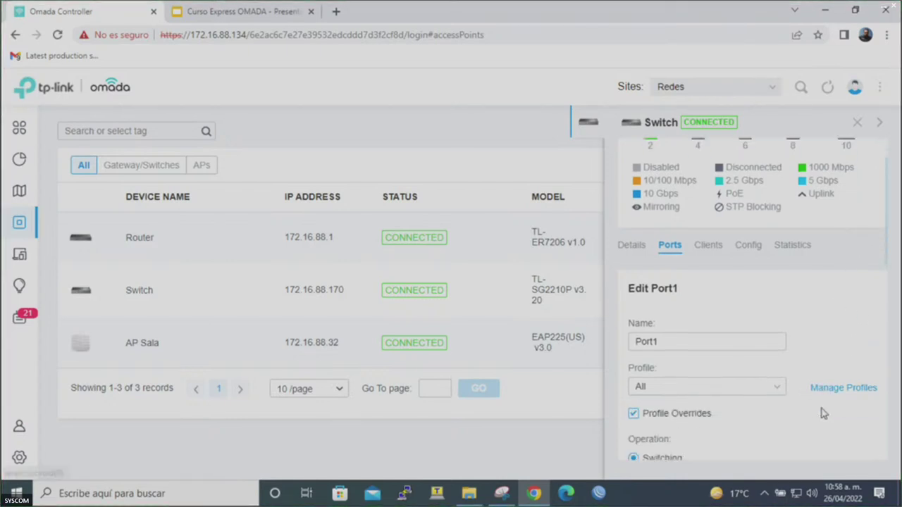
{"action": "scroll", "coordinate": [823, 414], "scroll_direction": "down", "scroll_amount": 1}
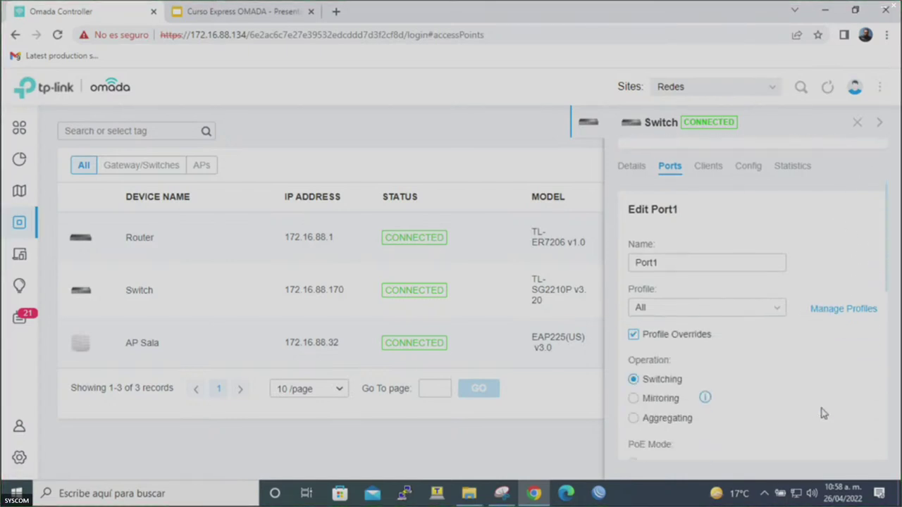
{"action": "left_click", "coordinate": [759, 312]}
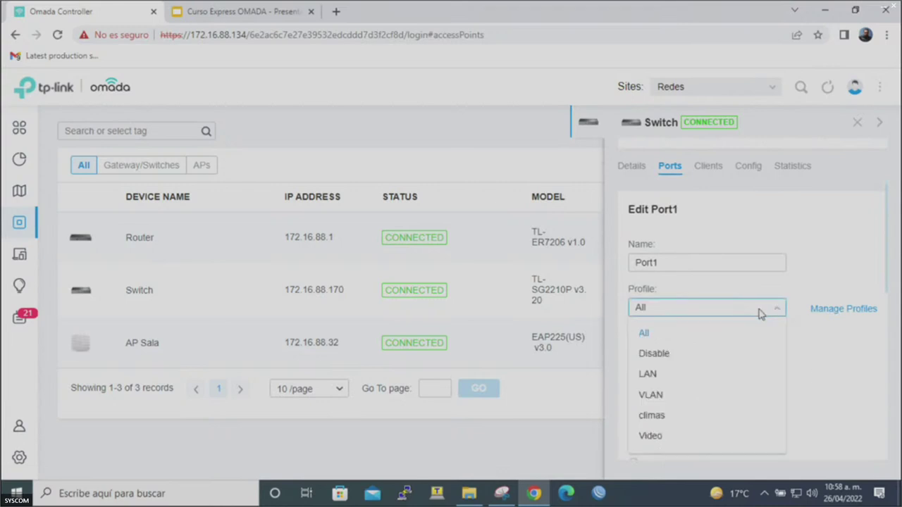
{"action": "left_click", "coordinate": [685, 442]}
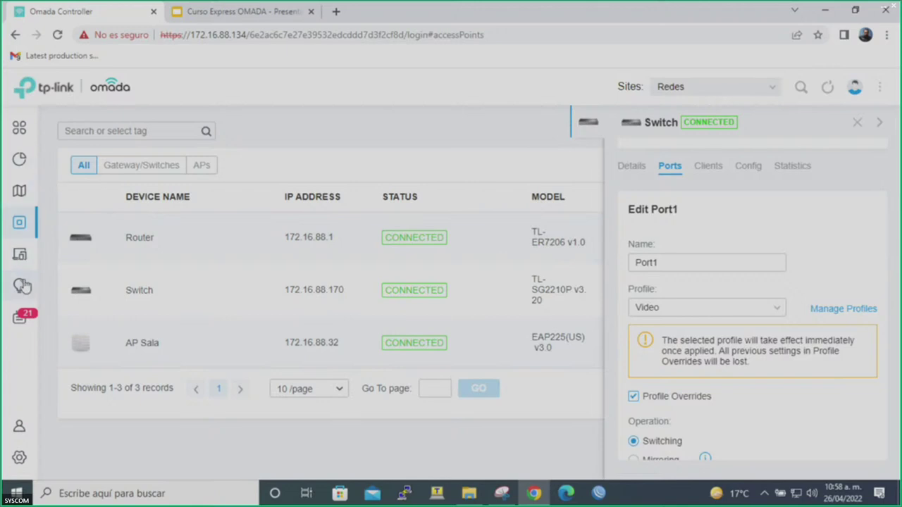
Show the wired LAN networks list, close the Switch panel, and return to Internet WAN settings.
{"action": "left_click", "coordinate": [20, 455]}
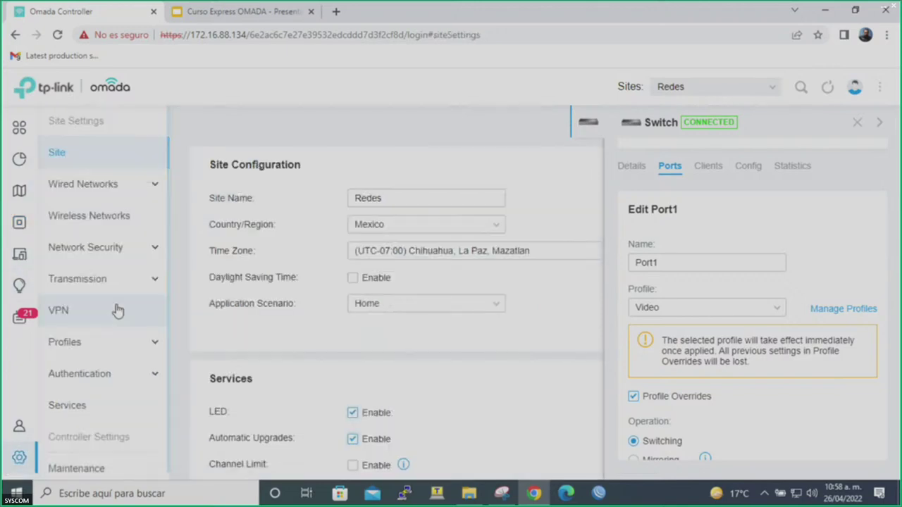
{"action": "left_click", "coordinate": [106, 183]}
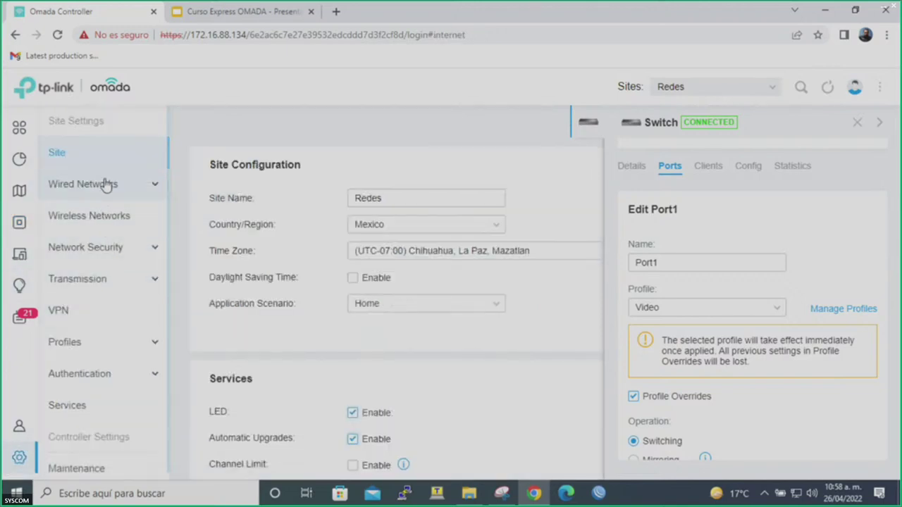
{"action": "left_click", "coordinate": [68, 247]}
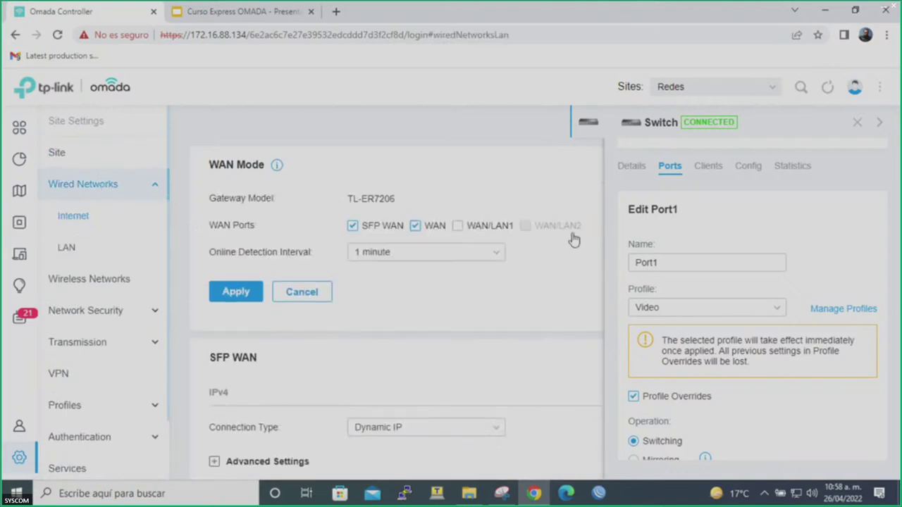
{"action": "left_click", "coordinate": [857, 124]}
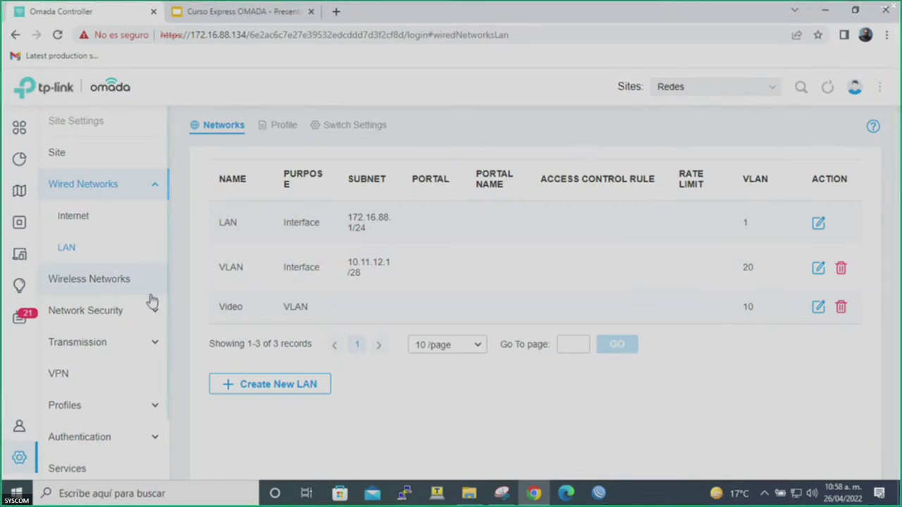
{"action": "left_click", "coordinate": [148, 194]}
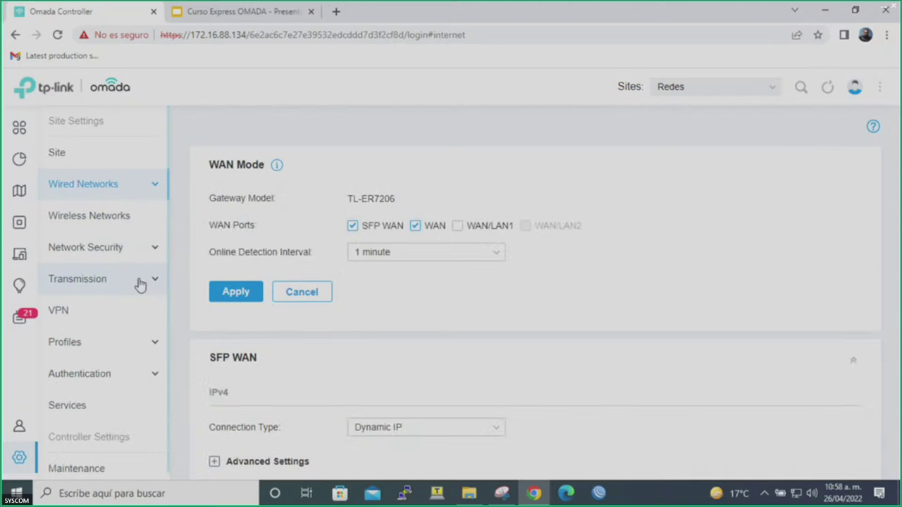
Draft and enable a new captive portal, then drop it for the Wireless Networks list.
{"action": "left_click", "coordinate": [130, 377]}
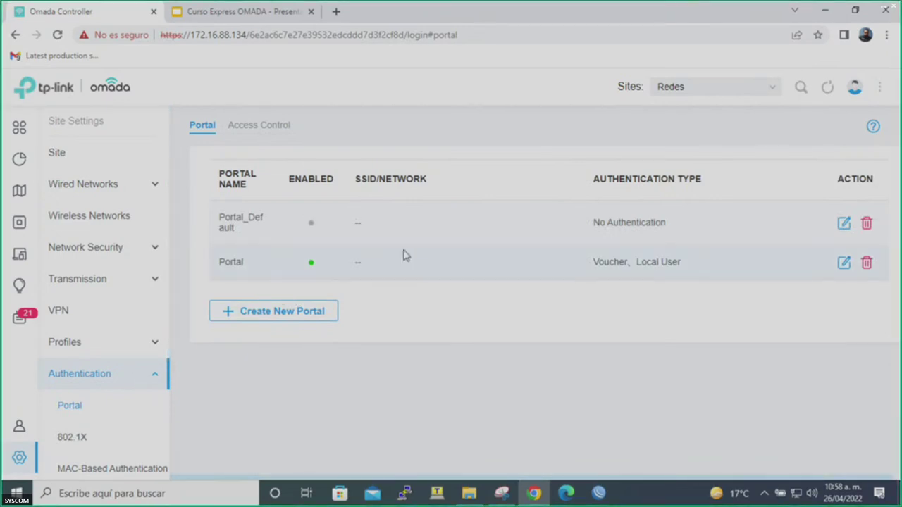
{"action": "left_click", "coordinate": [298, 318]}
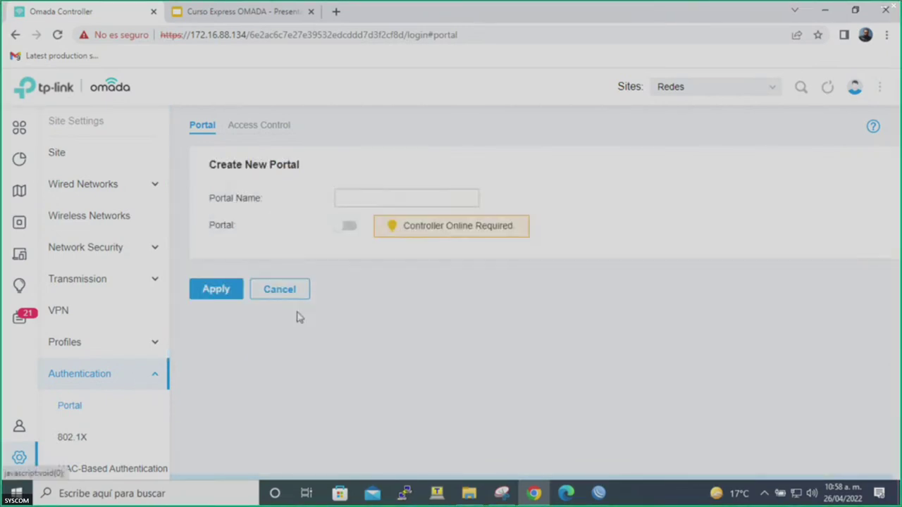
{"action": "left_click", "coordinate": [348, 227]}
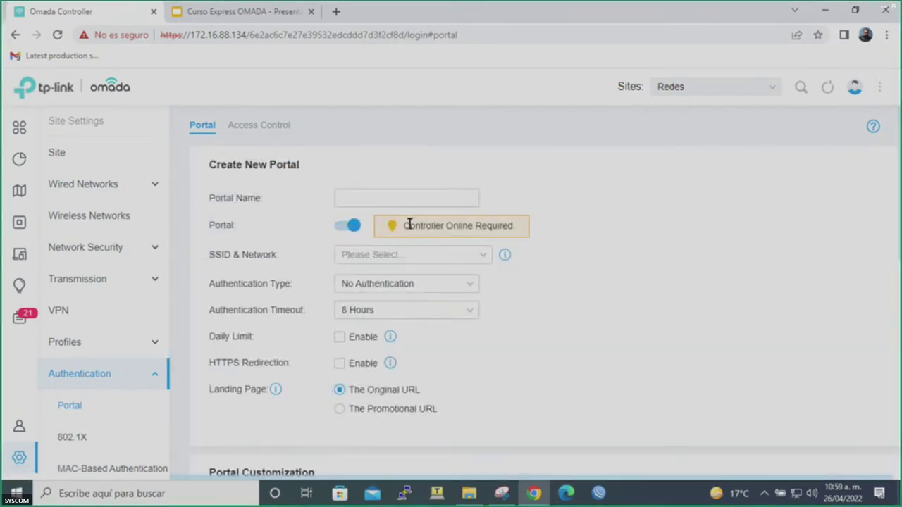
{"action": "right_click", "coordinate": [451, 232]}
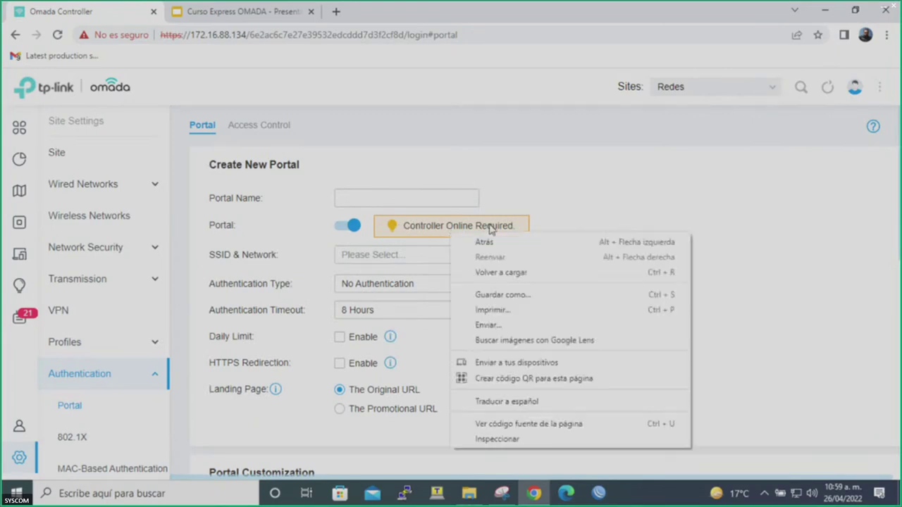
{"action": "left_click", "coordinate": [484, 226]}
{"action": "triple_click", "coordinate": [477, 227]}
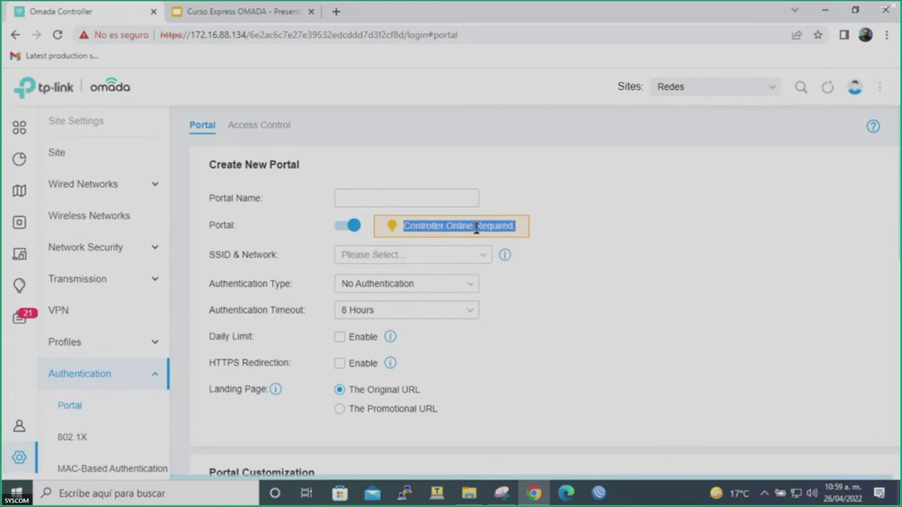
{"action": "left_click", "coordinate": [555, 252]}
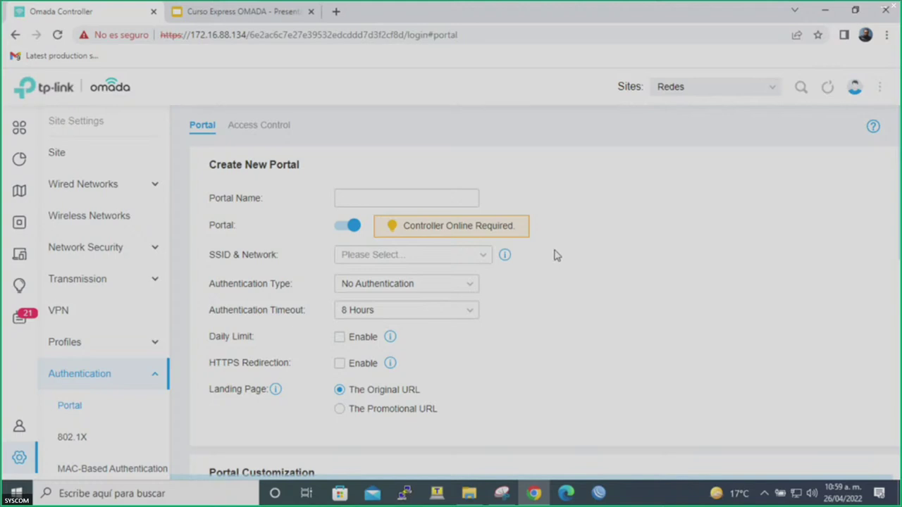
{"action": "left_click", "coordinate": [464, 259]}
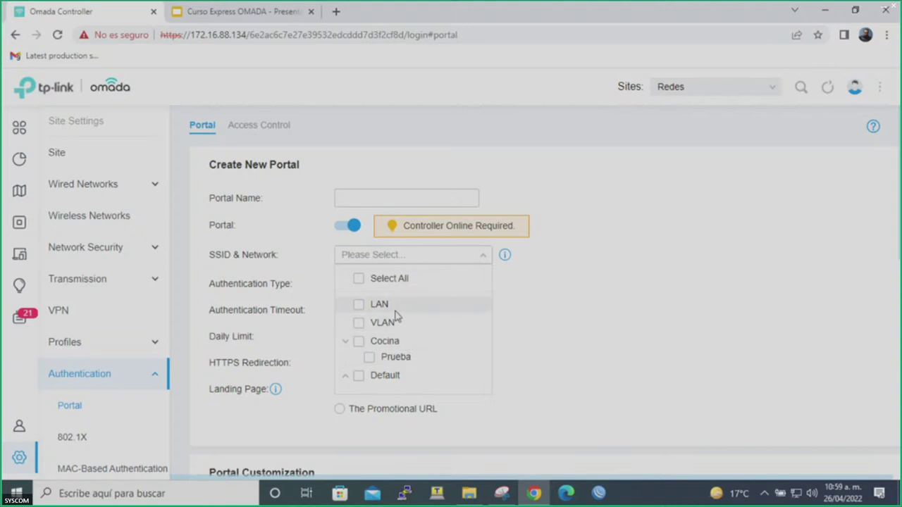
{"action": "left_click", "coordinate": [256, 262]}
{"action": "left_click", "coordinate": [112, 212]}
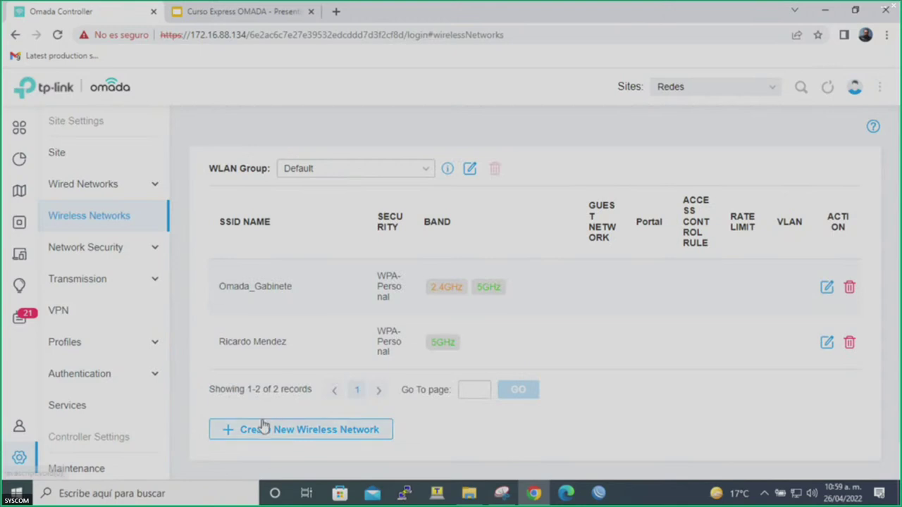
Create Invitados as an open guest wireless network with Security set to None.
{"action": "left_click", "coordinate": [262, 426]}
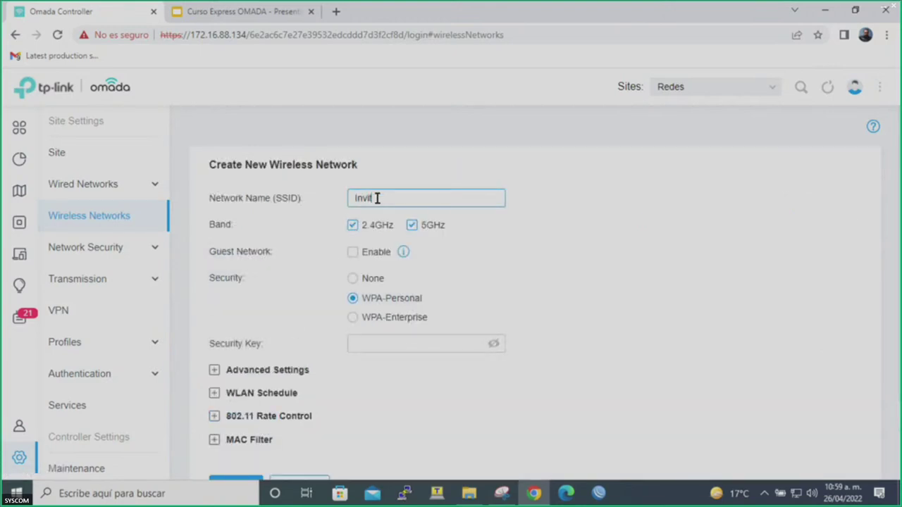
{"action": "type", "text": "Invitados"}
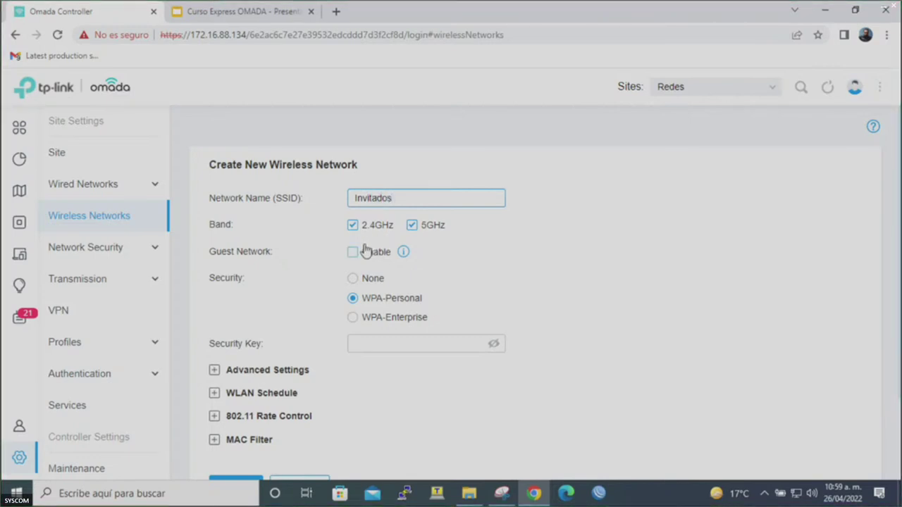
{"action": "left_click", "coordinate": [353, 253]}
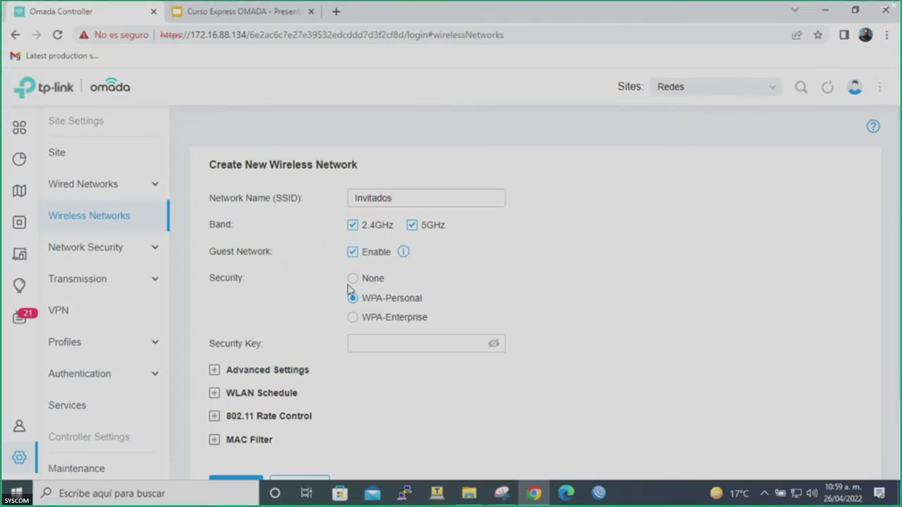
{"action": "scroll", "coordinate": [349, 290], "scroll_direction": "down", "scroll_amount": 1}
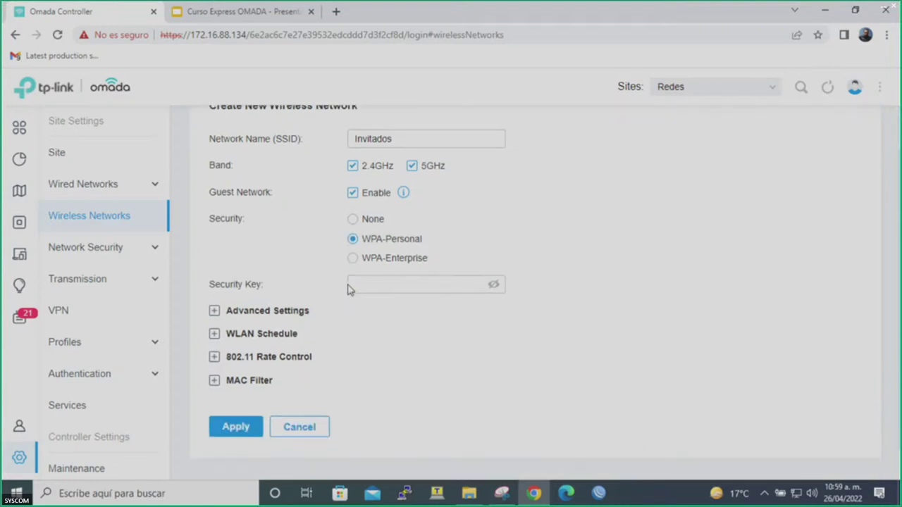
{"action": "left_click", "coordinate": [242, 428]}
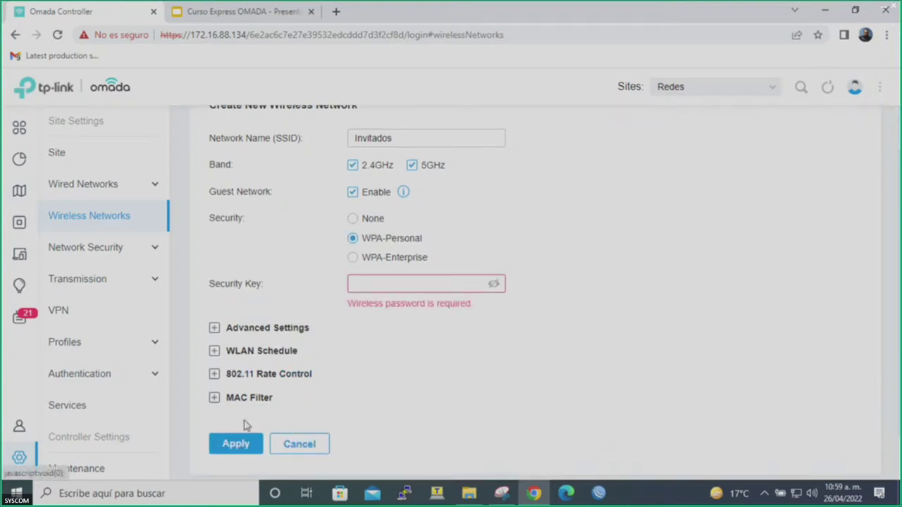
{"action": "left_click", "coordinate": [417, 289]}
{"action": "left_click", "coordinate": [367, 219]}
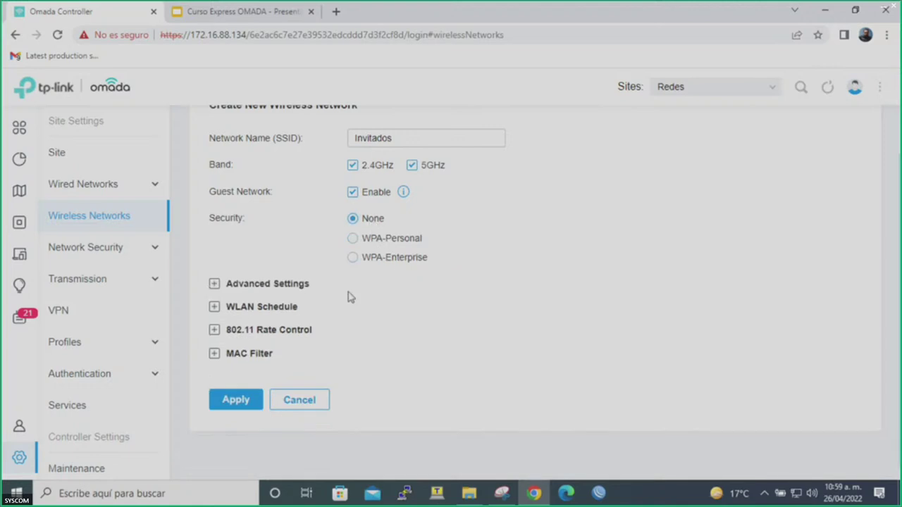
{"action": "left_click", "coordinate": [236, 400]}
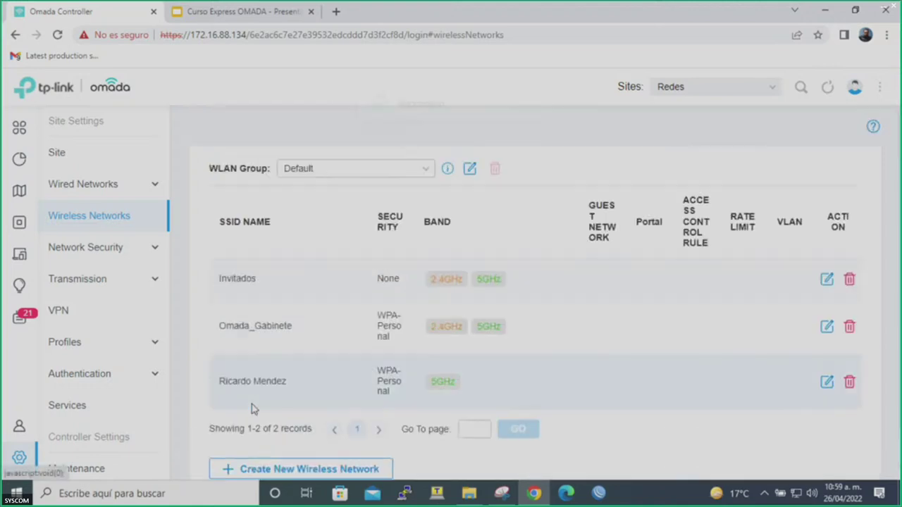
{"action": "left_click", "coordinate": [106, 379]}
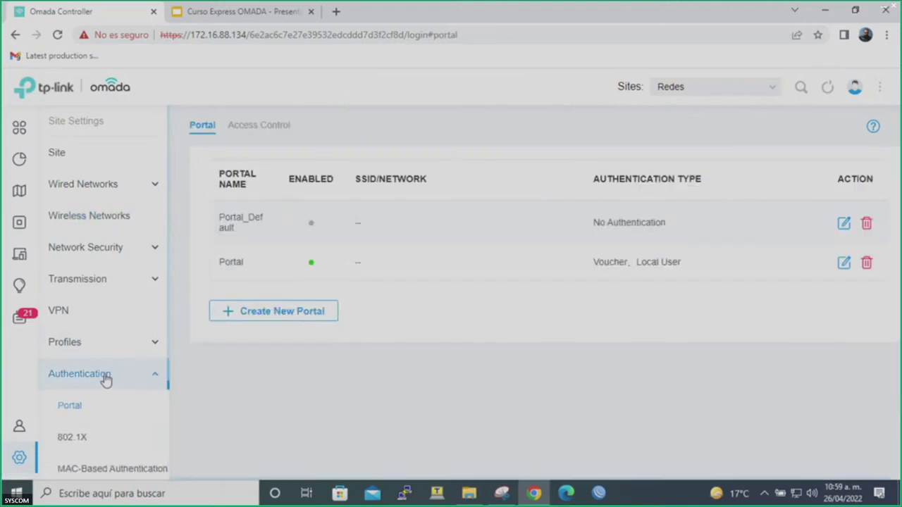
Create a new enabled portal named Invitados Salon.
{"action": "left_click", "coordinate": [292, 314]}
{"action": "left_click", "coordinate": [343, 225]}
{"action": "left_click", "coordinate": [372, 201]}
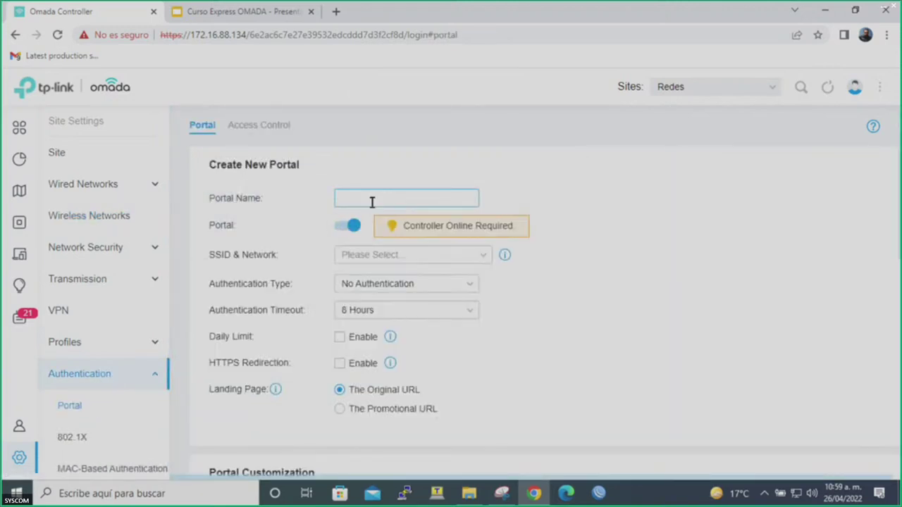
{"action": "type", "text": "Invitados Salon"}
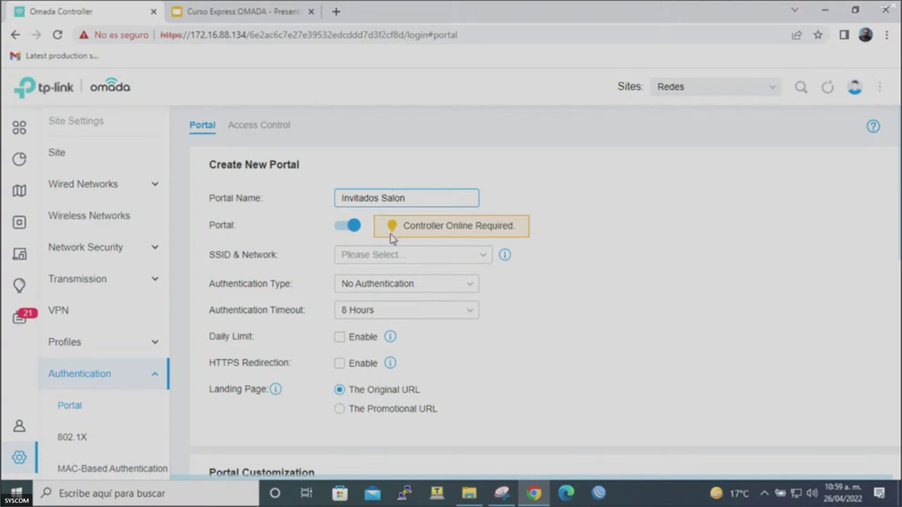
Attach the portal to the VLAN network with No Authentication, then open Time Range profiles.
{"action": "left_click", "coordinate": [392, 254]}
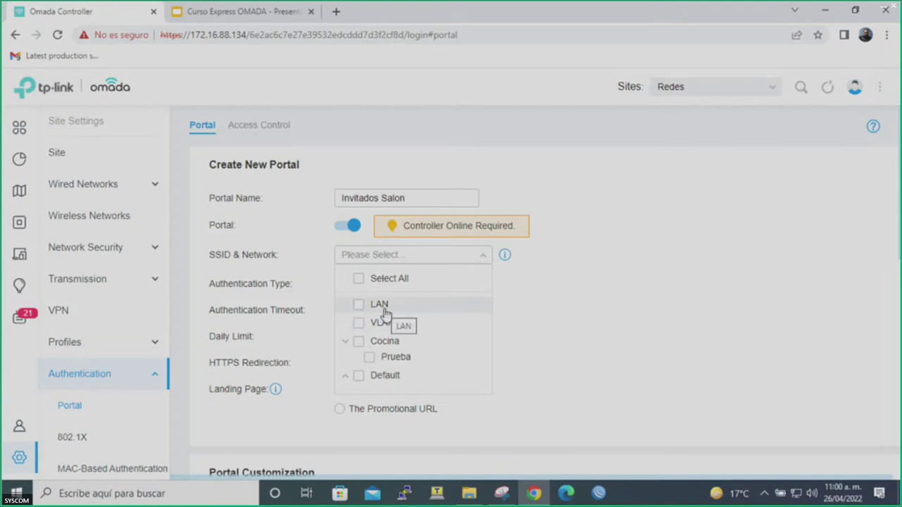
{"action": "left_click", "coordinate": [369, 322]}
{"action": "left_click", "coordinate": [532, 330]}
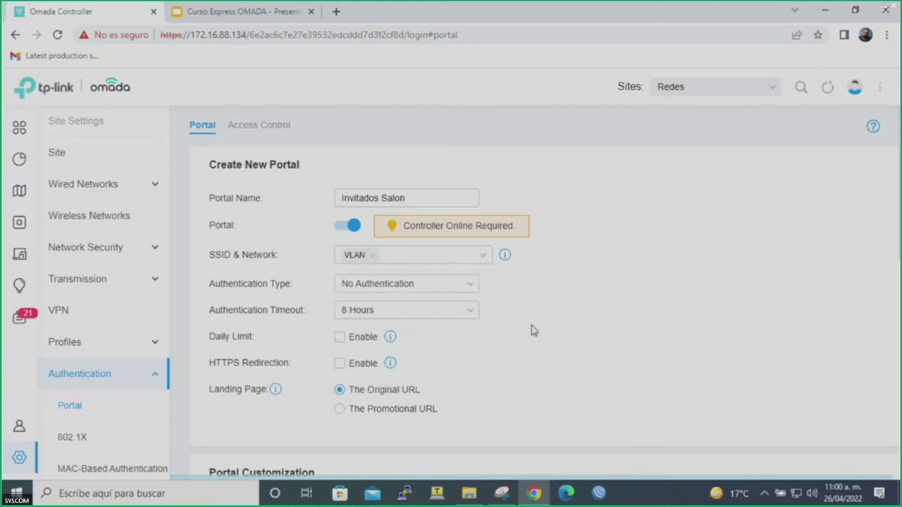
{"action": "left_click", "coordinate": [460, 288]}
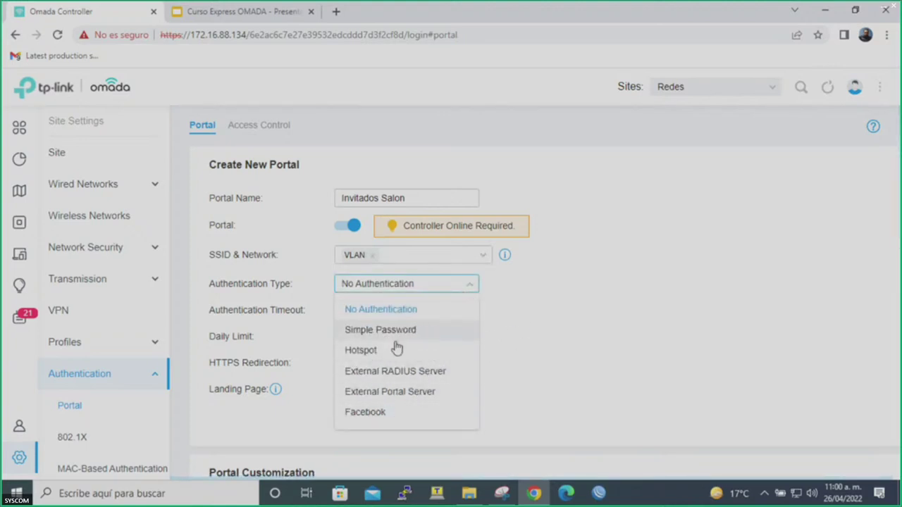
{"action": "left_click", "coordinate": [485, 372]}
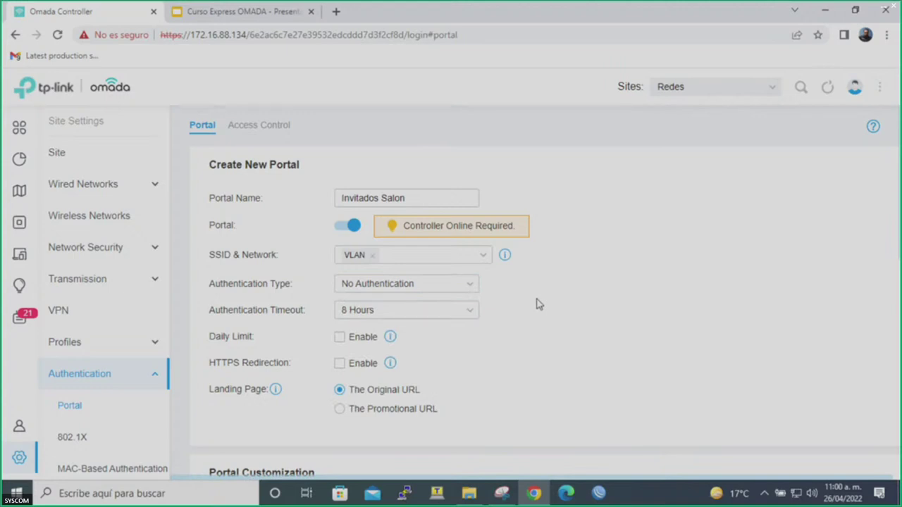
{"action": "scroll", "coordinate": [536, 304], "scroll_direction": "down", "scroll_amount": 3}
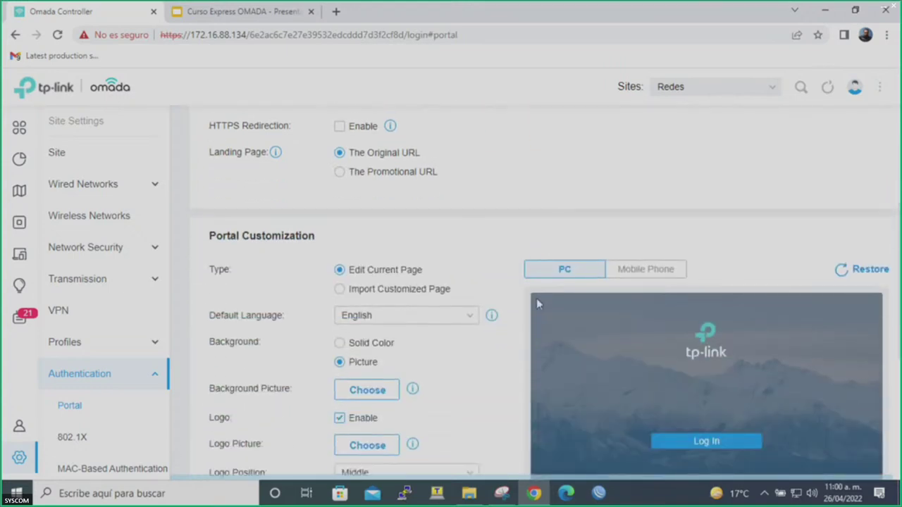
{"action": "scroll", "coordinate": [537, 303], "scroll_direction": "down", "scroll_amount": 2}
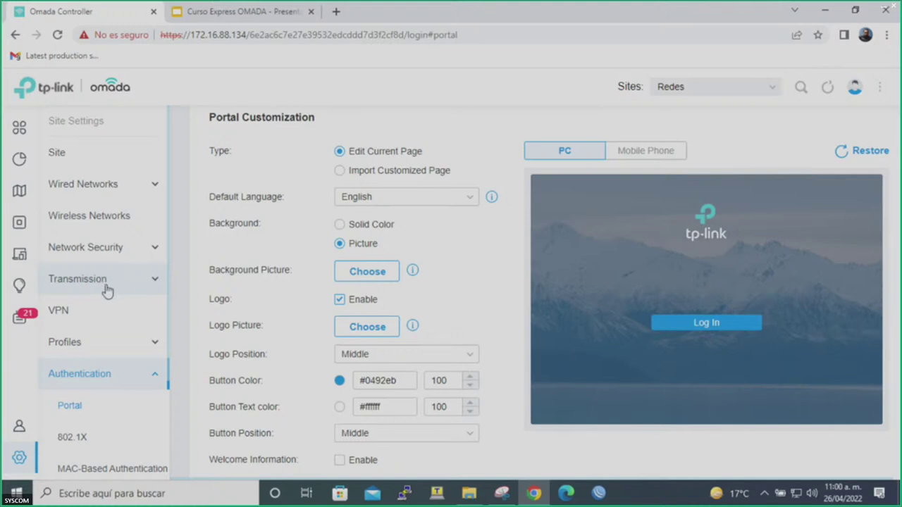
{"action": "left_click_drag", "start_coordinate": [121, 299], "coordinate": [96, 344]}
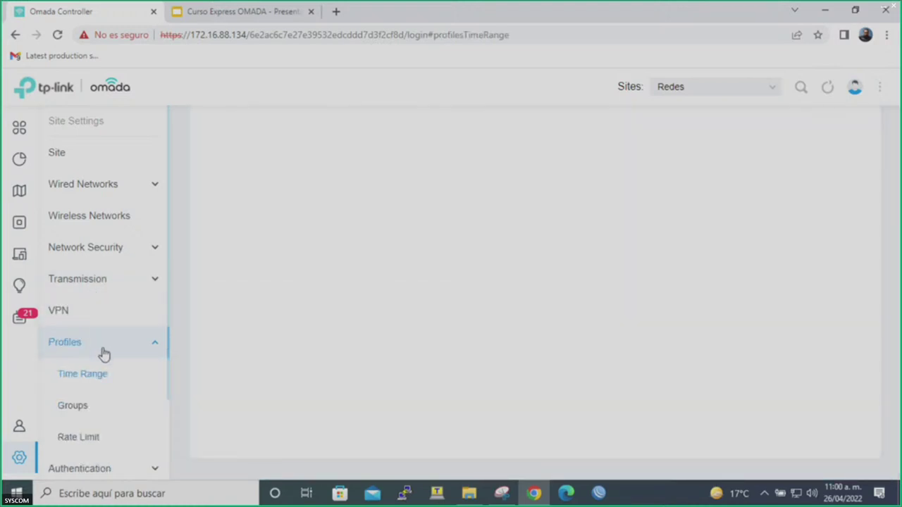
Edit the existing Portal entry and open its Voucher Manager in a new tab.
{"action": "left_click", "coordinate": [115, 345]}
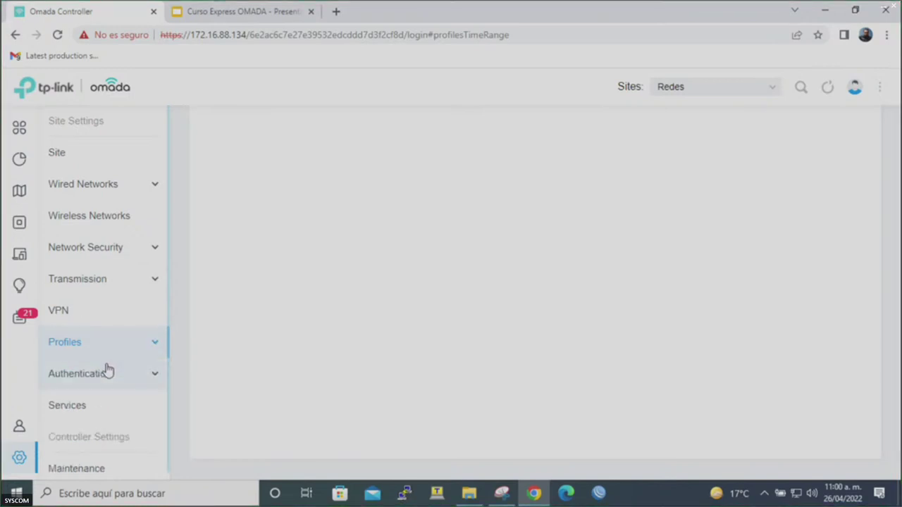
{"action": "left_click", "coordinate": [106, 370]}
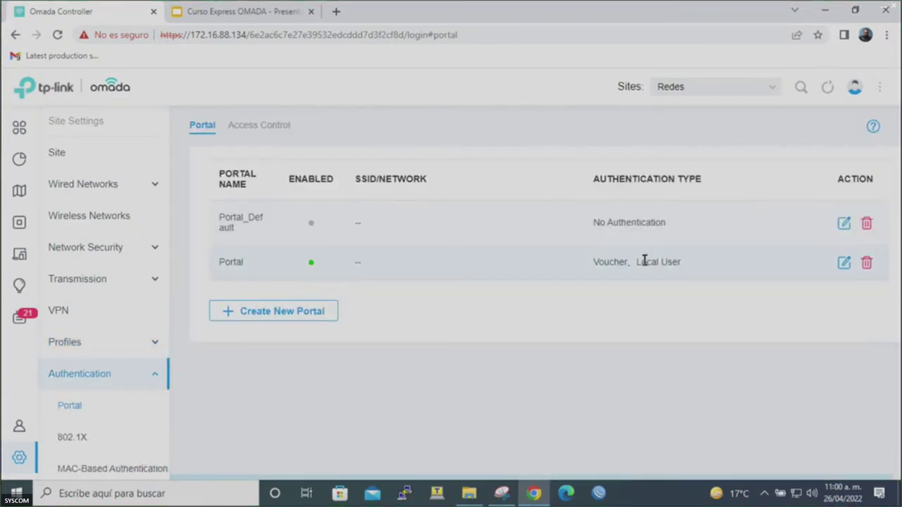
{"action": "left_click", "coordinate": [842, 263]}
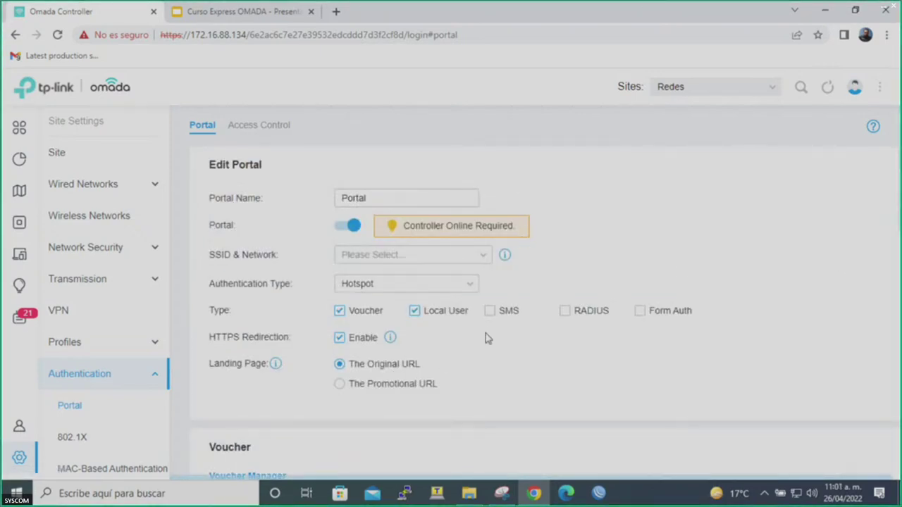
{"action": "scroll", "coordinate": [485, 336], "scroll_direction": "down", "scroll_amount": 3}
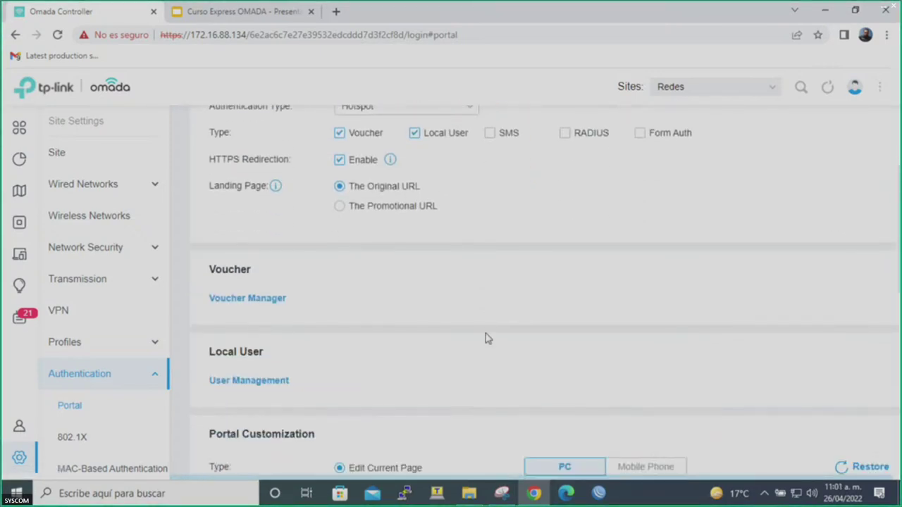
{"action": "left_click", "coordinate": [233, 299]}
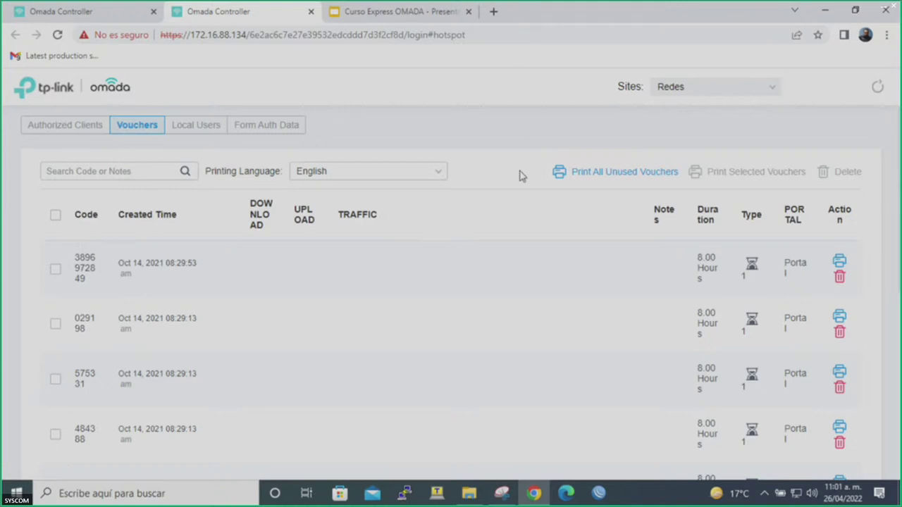
Open the Create Vouchers form in the vouchers tab, then return to the Portal settings tab.
{"action": "scroll", "coordinate": [519, 175], "scroll_direction": "down", "scroll_amount": 4}
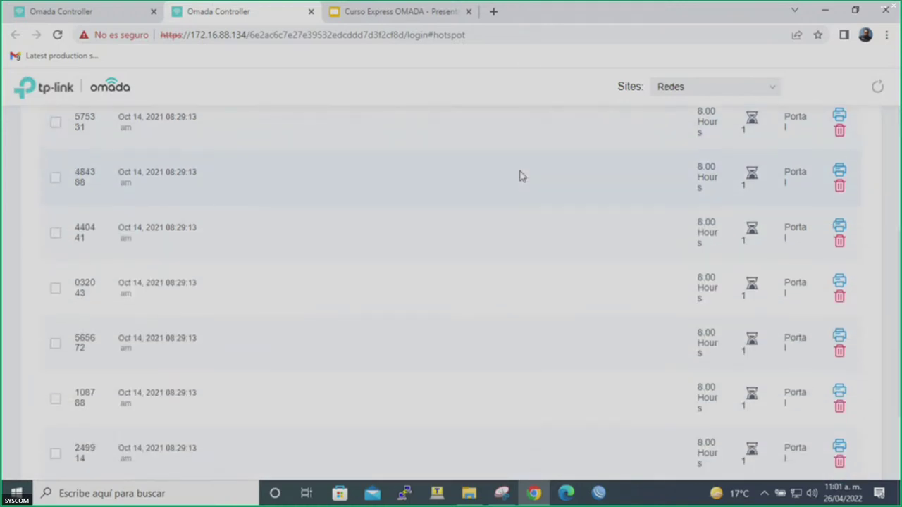
{"action": "scroll", "coordinate": [519, 175], "scroll_direction": "down", "scroll_amount": 2}
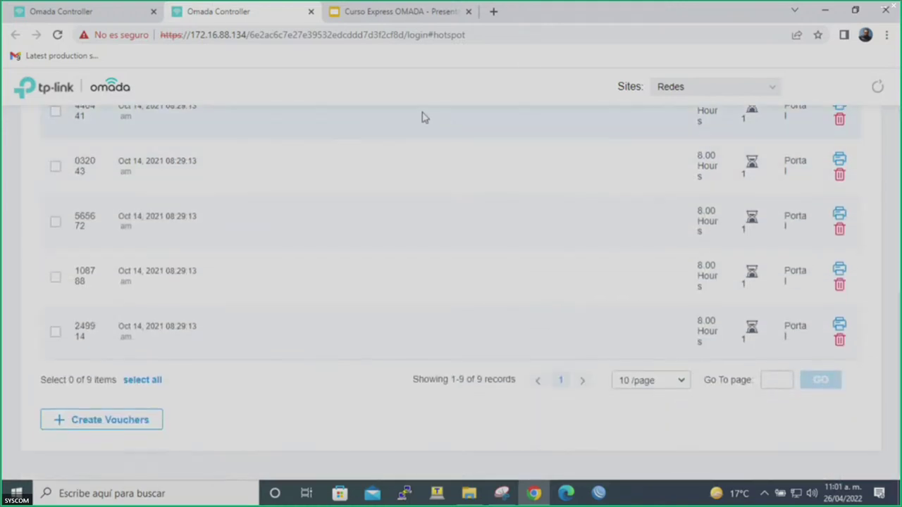
{"action": "left_click", "coordinate": [83, 13]}
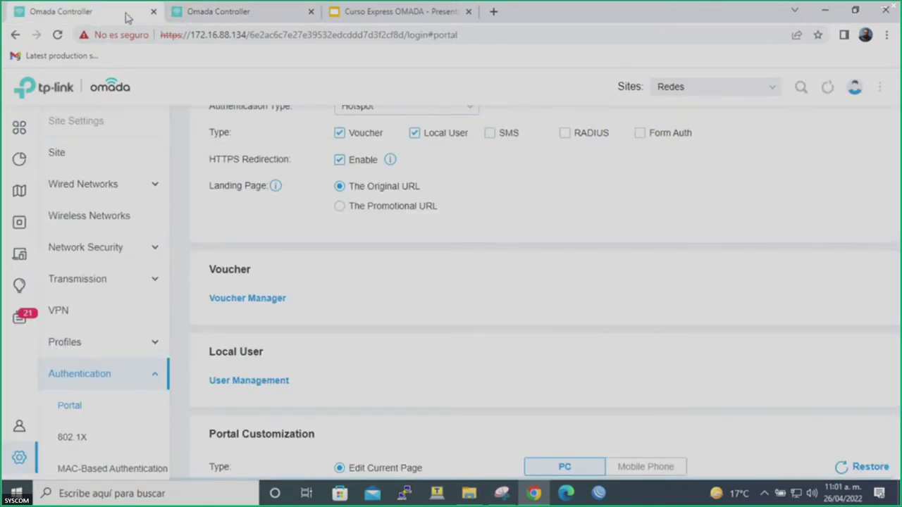
{"action": "left_click", "coordinate": [199, 17]}
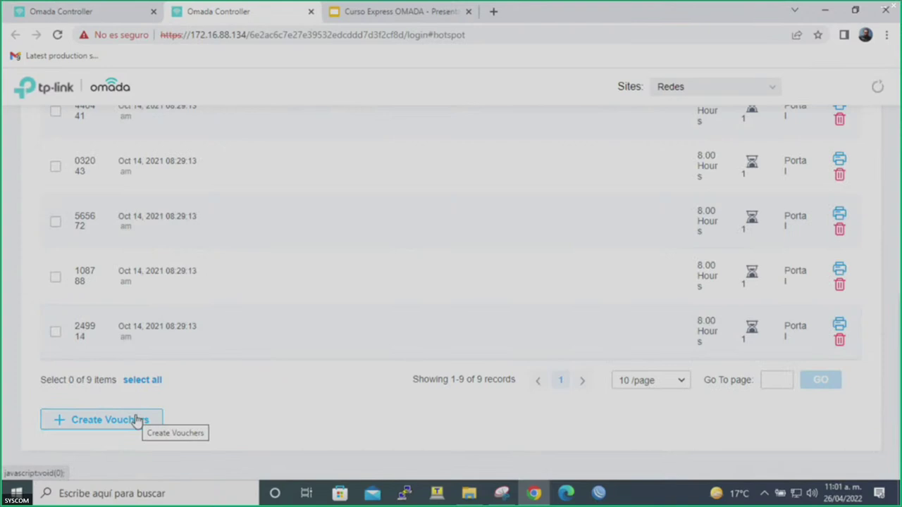
{"action": "left_click", "coordinate": [89, 13]}
{"action": "left_click", "coordinate": [191, 12]}
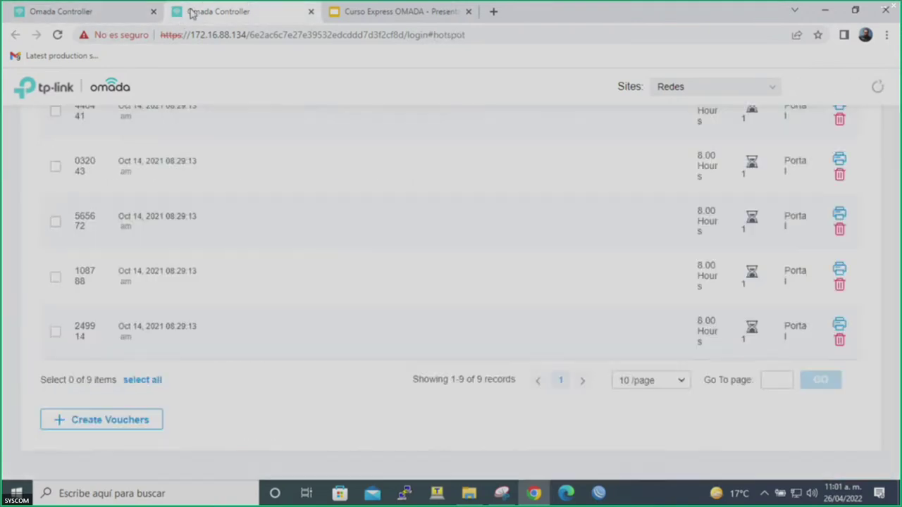
{"action": "left_click", "coordinate": [101, 419]}
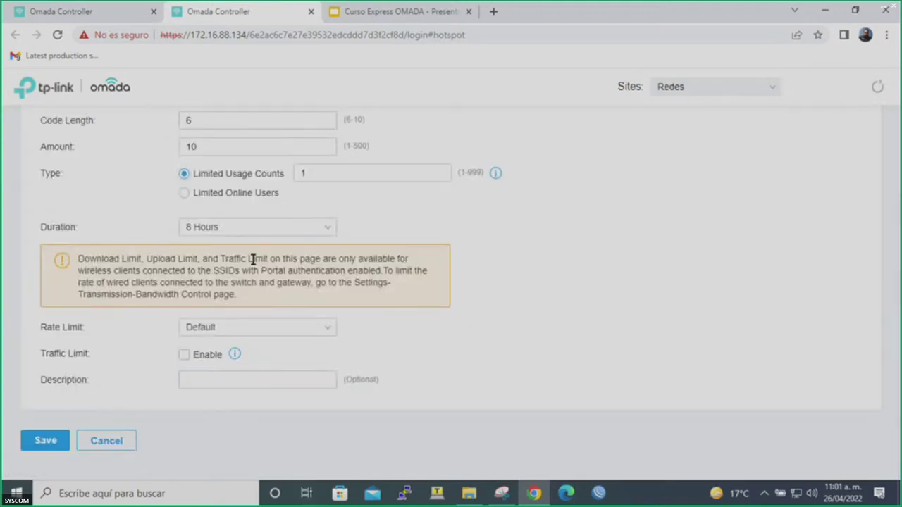
{"action": "left_click", "coordinate": [86, 11]}
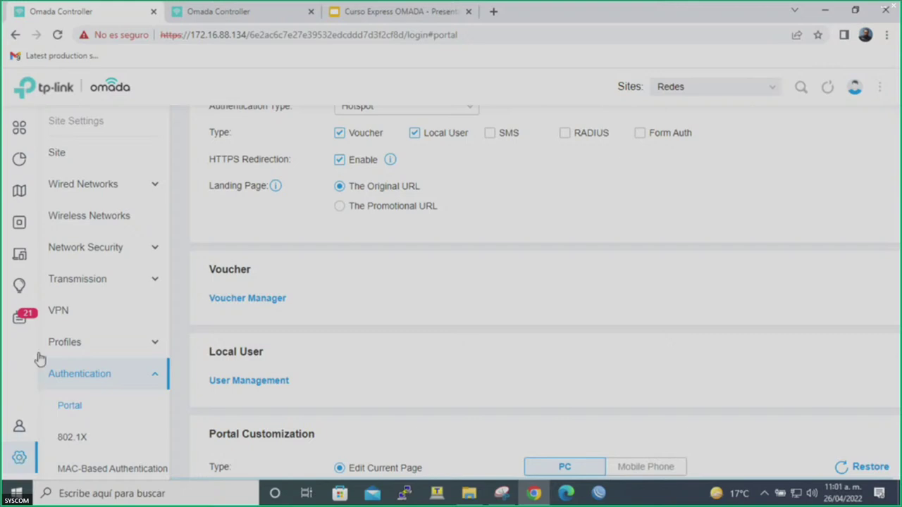
Check the VPN users, then start a new VPN policy with Manual IPsec.
{"action": "left_click", "coordinate": [88, 313]}
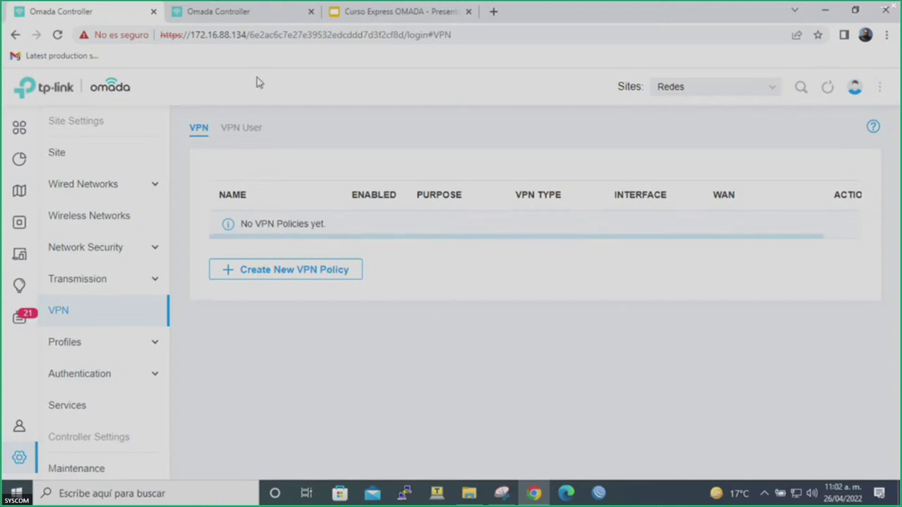
{"action": "left_click", "coordinate": [238, 129]}
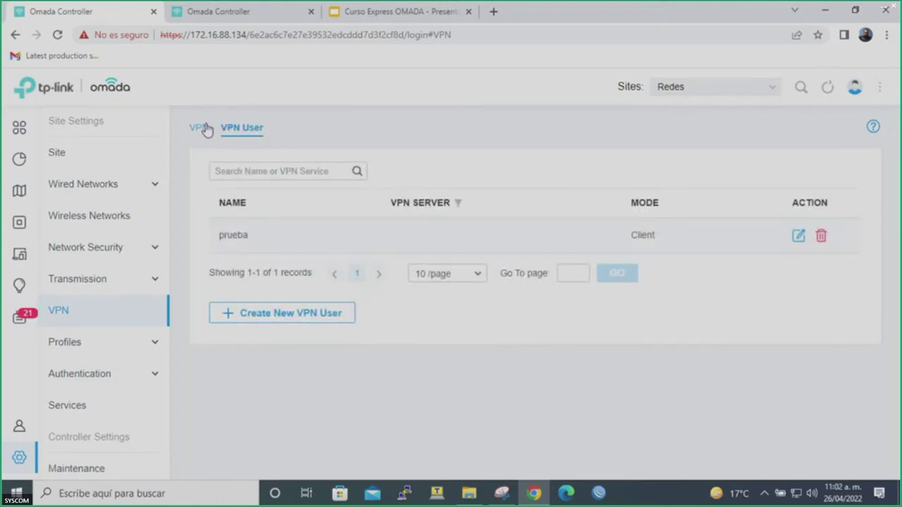
{"action": "left_click", "coordinate": [205, 128]}
{"action": "left_click", "coordinate": [252, 268]}
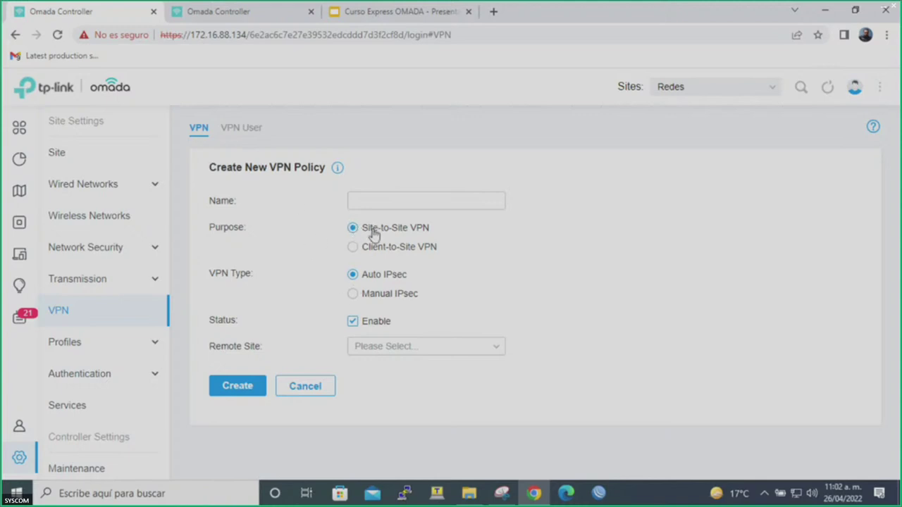
{"action": "left_click", "coordinate": [391, 296]}
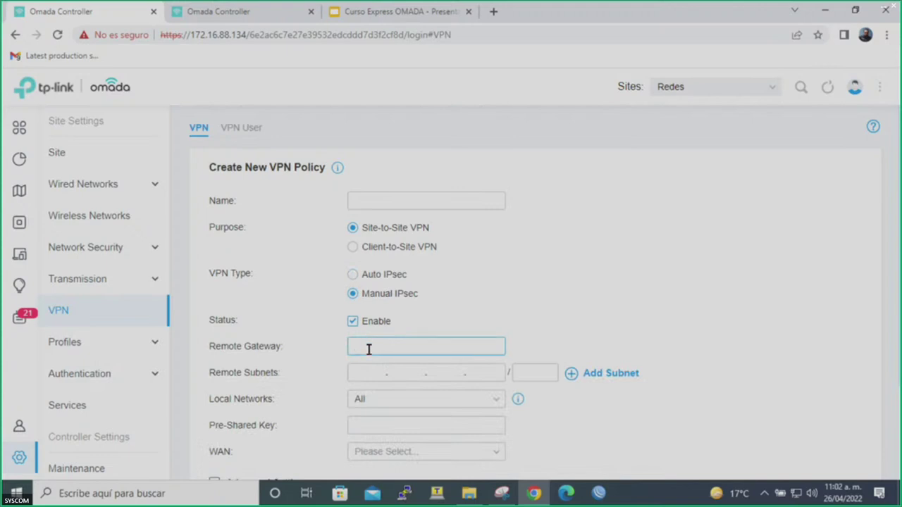
{"action": "left_click", "coordinate": [377, 400]}
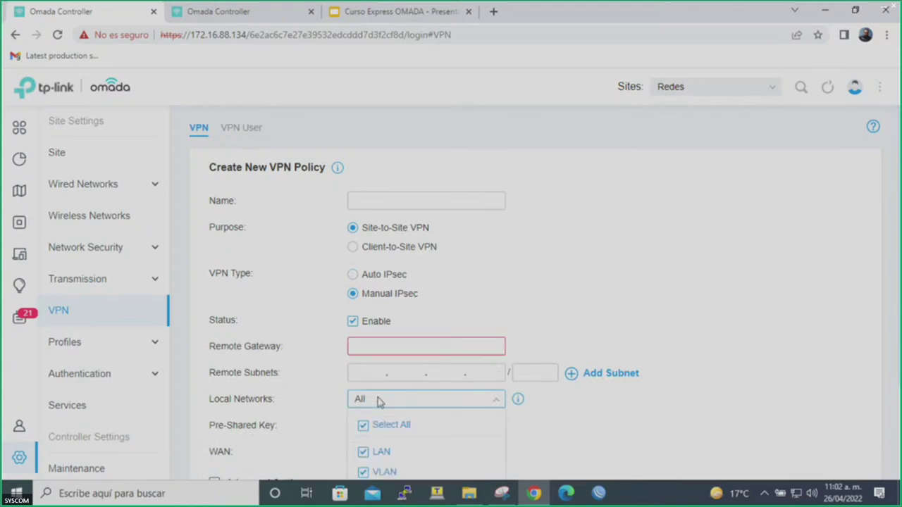
{"action": "scroll", "coordinate": [377, 400], "scroll_direction": "down", "scroll_amount": 1}
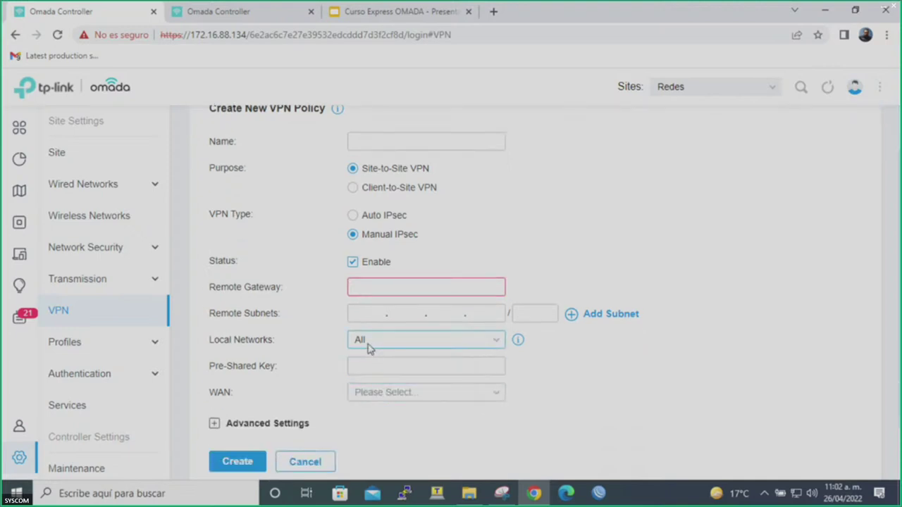
{"action": "triple_click", "coordinate": [334, 359]}
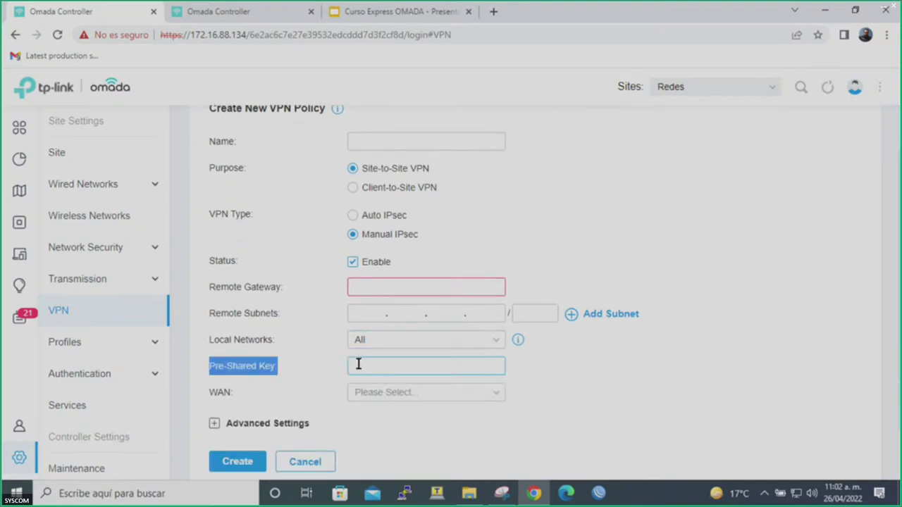
{"action": "left_click", "coordinate": [358, 364]}
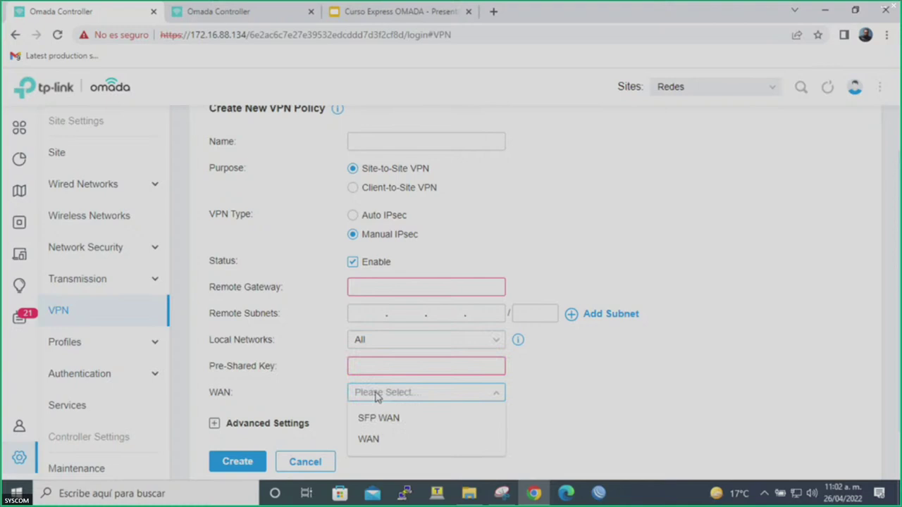
{"action": "left_click", "coordinate": [335, 389]}
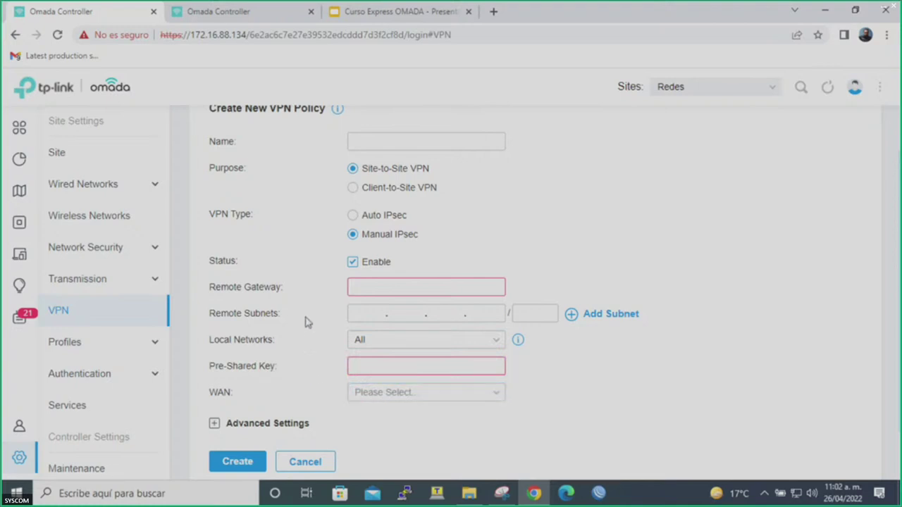
Try the Client-to-Site purpose, then switch back to Site-to-Site with Manual IPsec.
{"action": "left_click", "coordinate": [365, 194]}
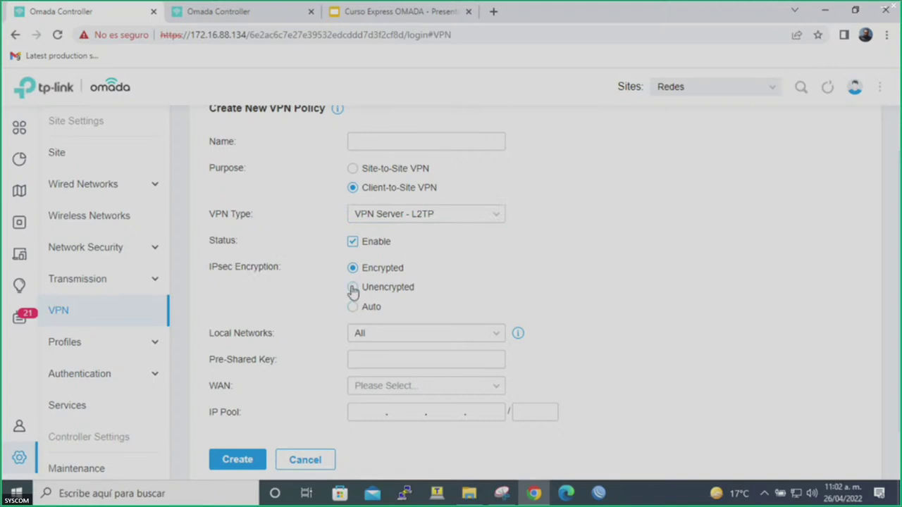
{"action": "left_click", "coordinate": [372, 337]}
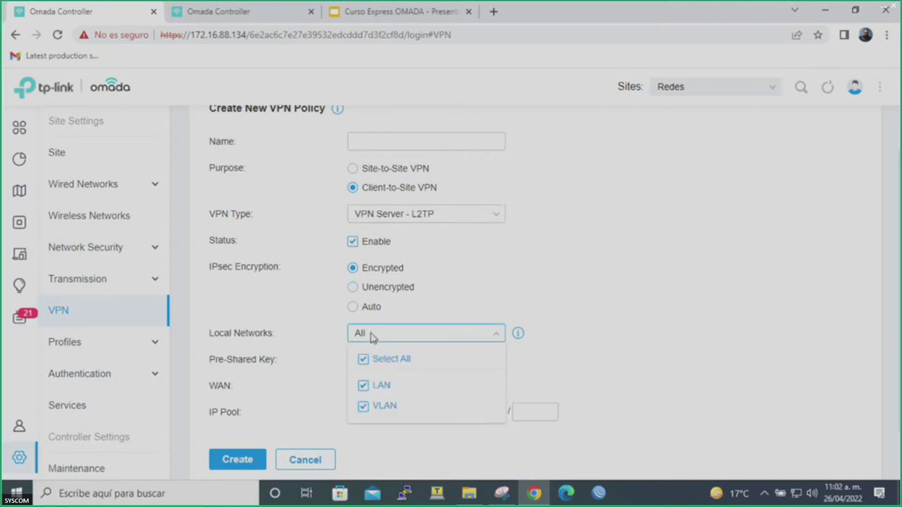
{"action": "left_click", "coordinate": [345, 338]}
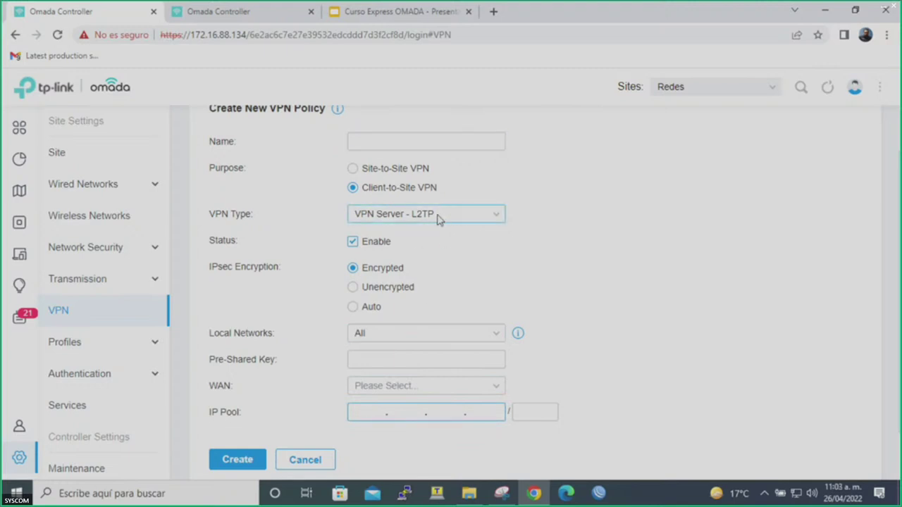
{"action": "left_click", "coordinate": [366, 168]}
{"action": "left_click", "coordinate": [366, 294]}
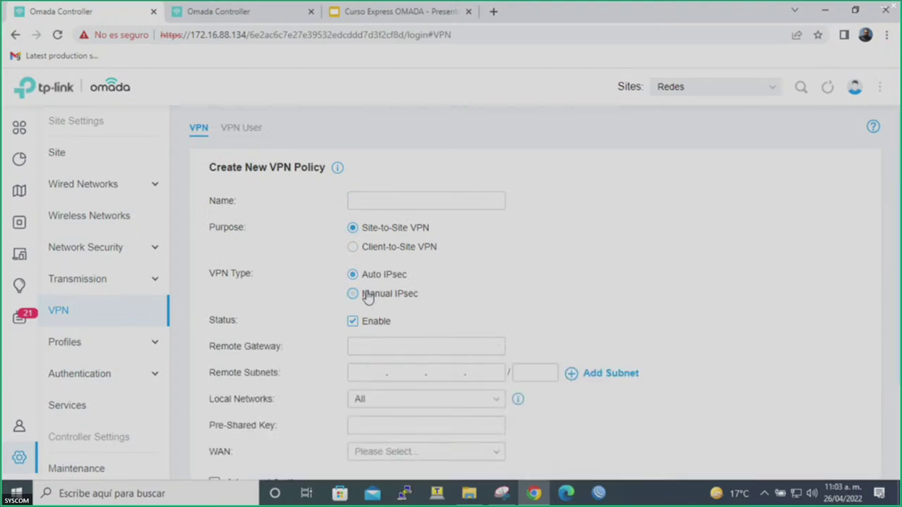
{"action": "left_click", "coordinate": [365, 340]}
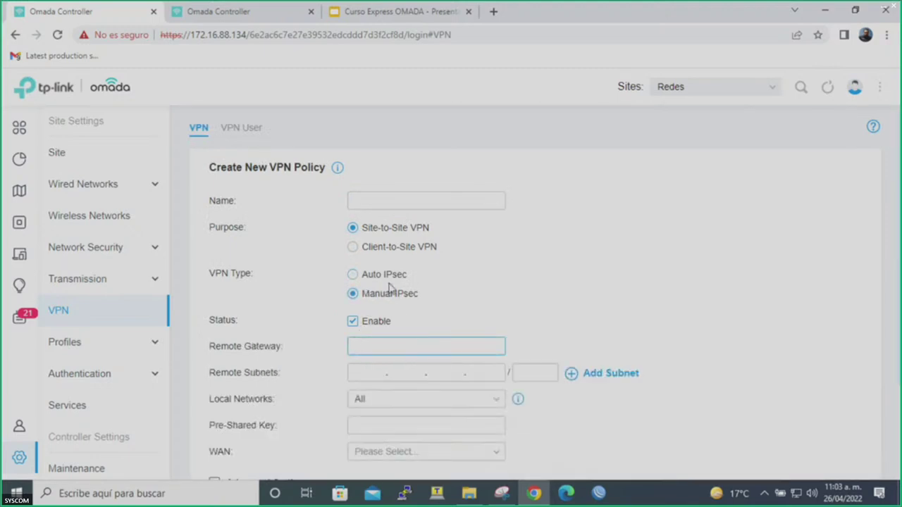
{"action": "left_click", "coordinate": [372, 252]}
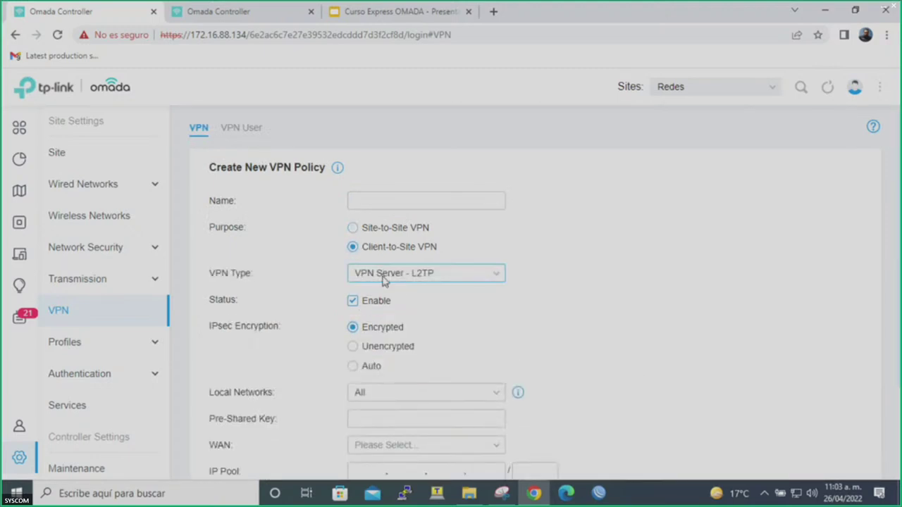
Set the VPN policy type to VPN Client – L2TP with Routing as the working mode.
{"action": "left_click", "coordinate": [400, 278]}
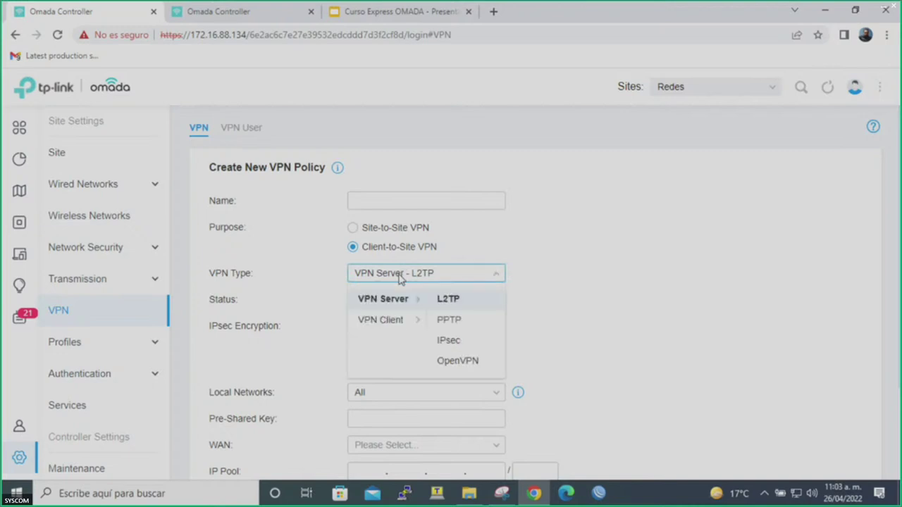
{"action": "mouse_move", "coordinate": [393, 321]}
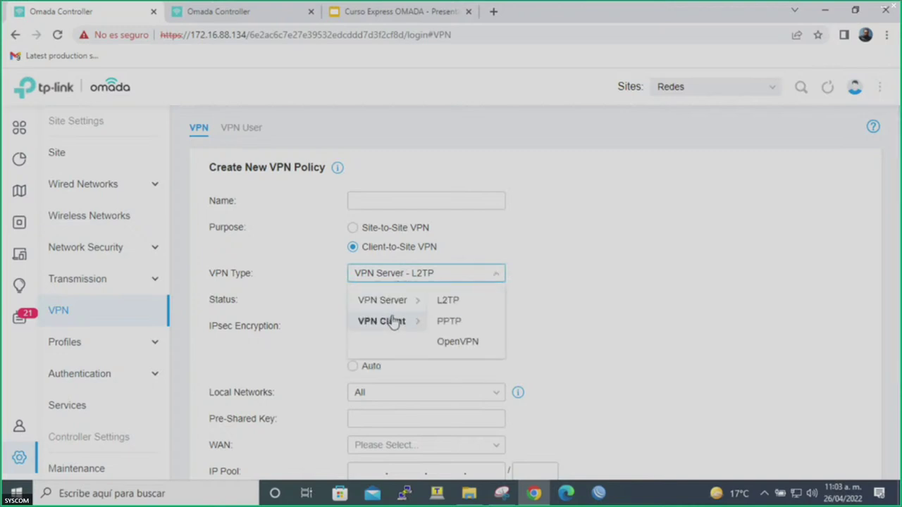
{"action": "left_click", "coordinate": [437, 303]}
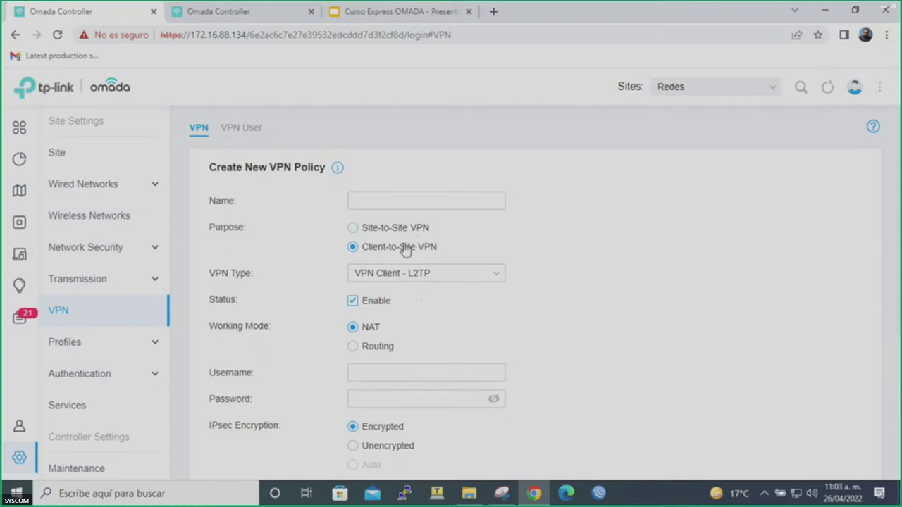
{"action": "left_click", "coordinate": [372, 347]}
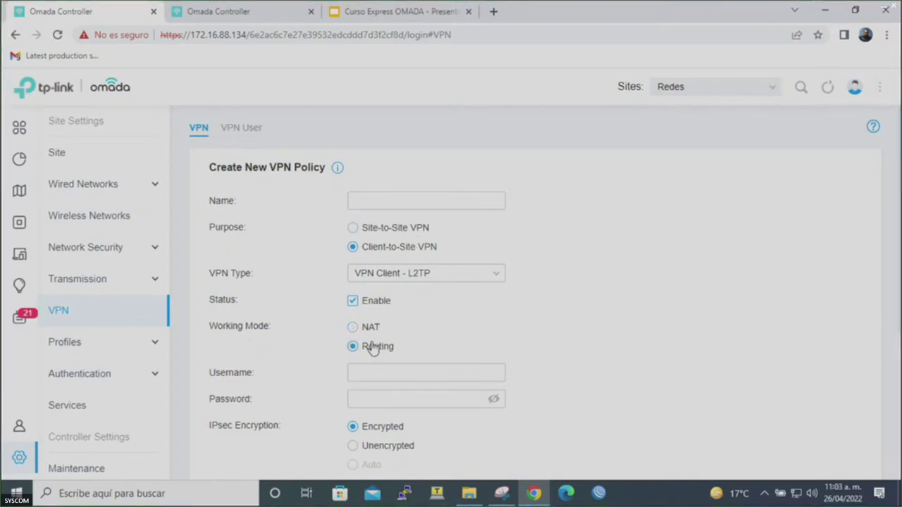
{"action": "scroll", "coordinate": [374, 345], "scroll_direction": "down", "scroll_amount": 3}
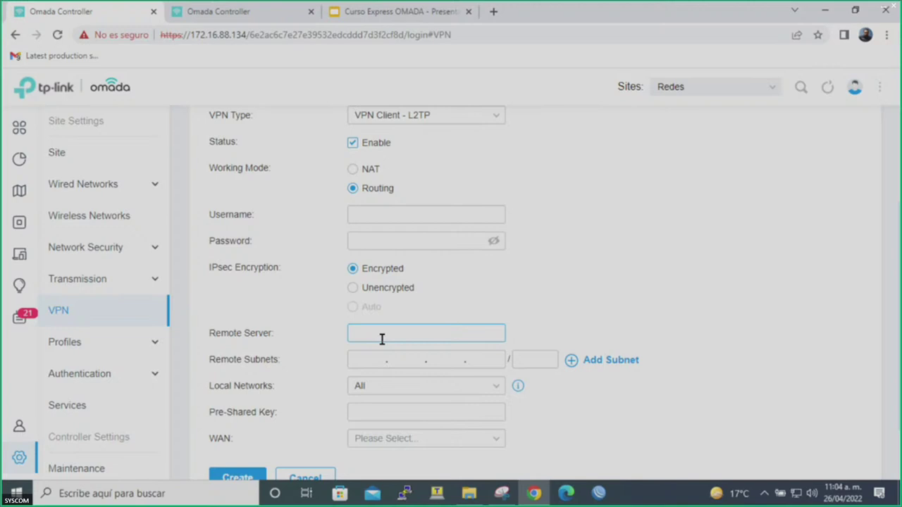
Review the VPN Type choices, keep L2TP, and leave the form for the VPN policy list.
{"action": "left_click", "coordinate": [421, 117]}
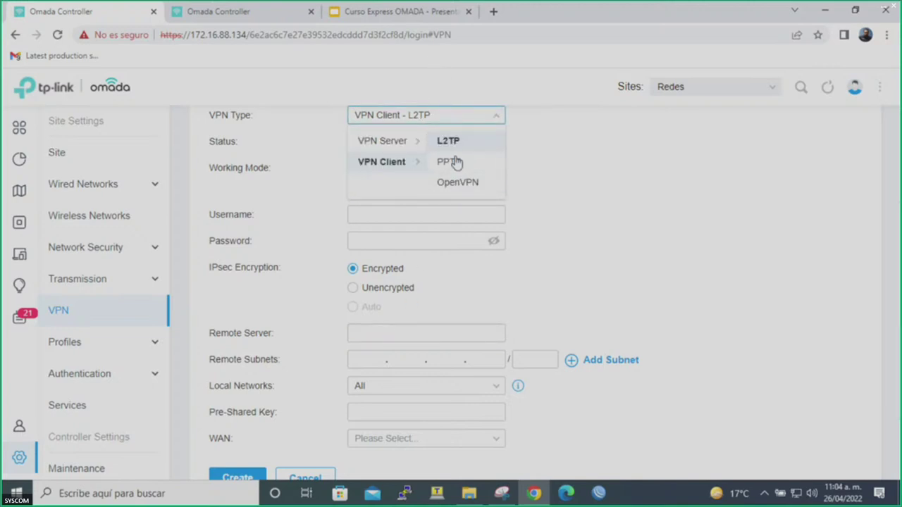
{"action": "left_click", "coordinate": [478, 205]}
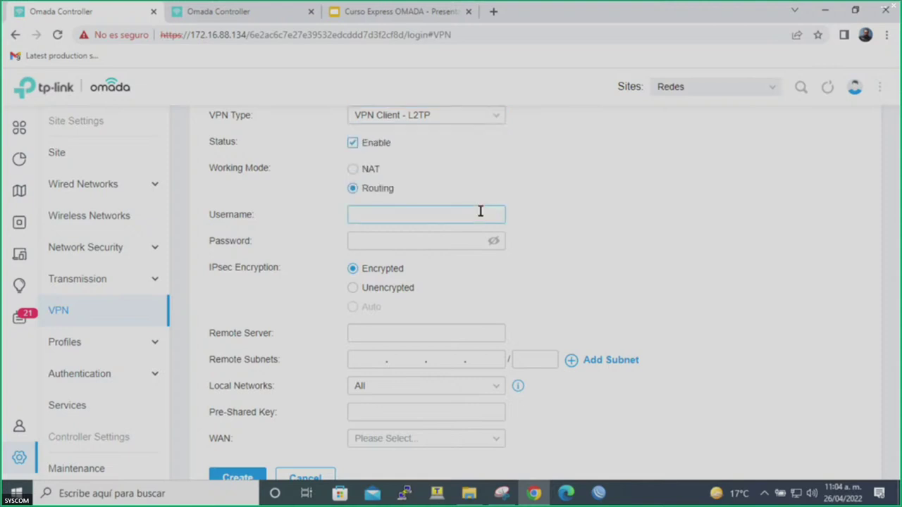
{"action": "left_click", "coordinate": [431, 114]}
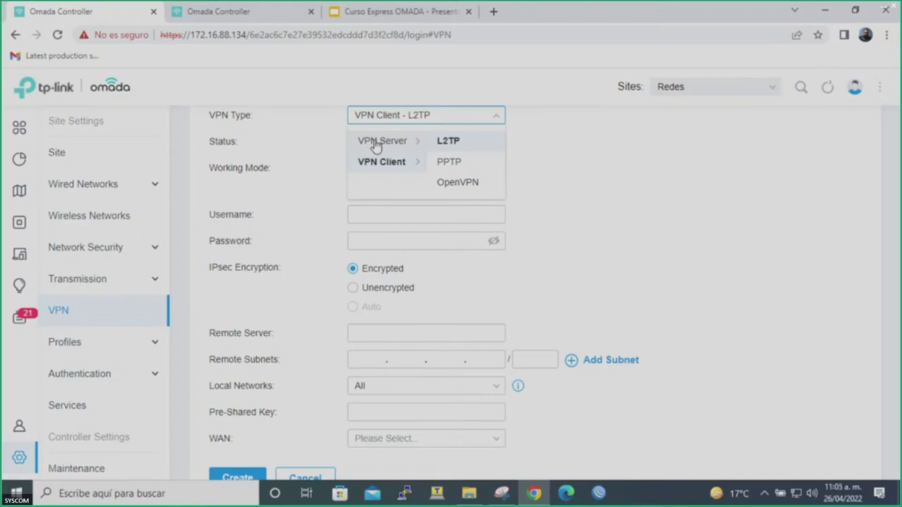
{"action": "left_click", "coordinate": [479, 204]}
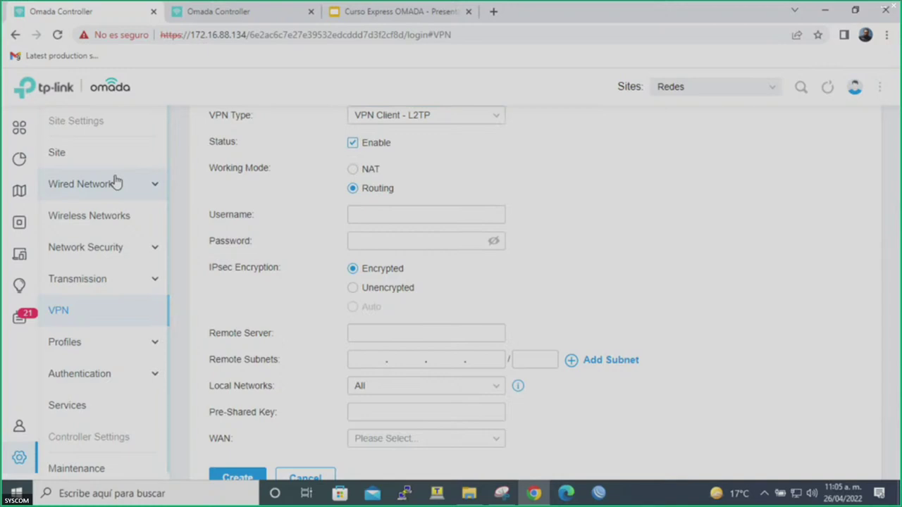
{"action": "left_click", "coordinate": [102, 318]}
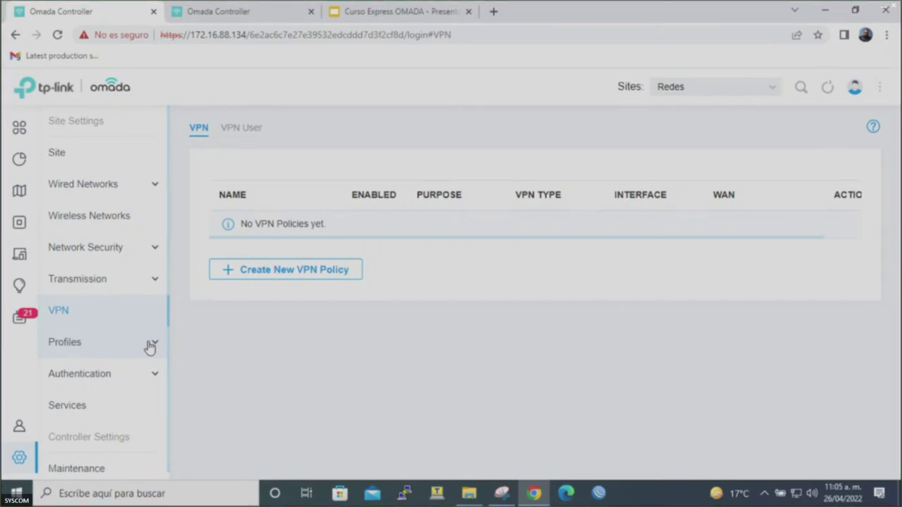
Open the Bloqueo redes sociales group from Profiles > Groups in the Edit Group form.
{"action": "left_click", "coordinate": [150, 345]}
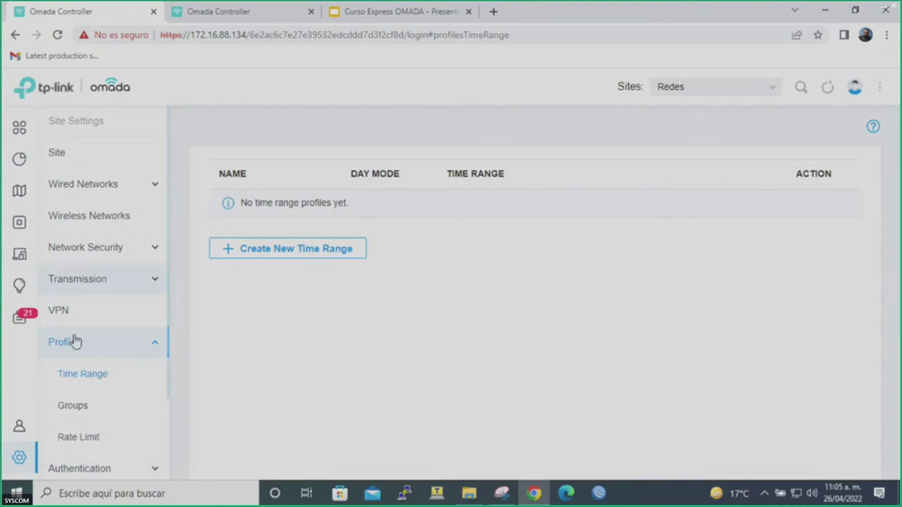
{"action": "left_click", "coordinate": [72, 405]}
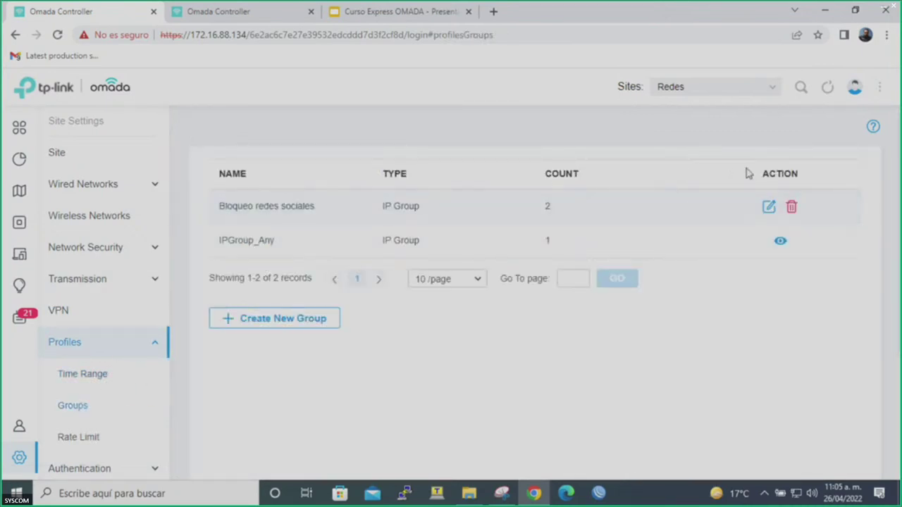
{"action": "left_click", "coordinate": [770, 205]}
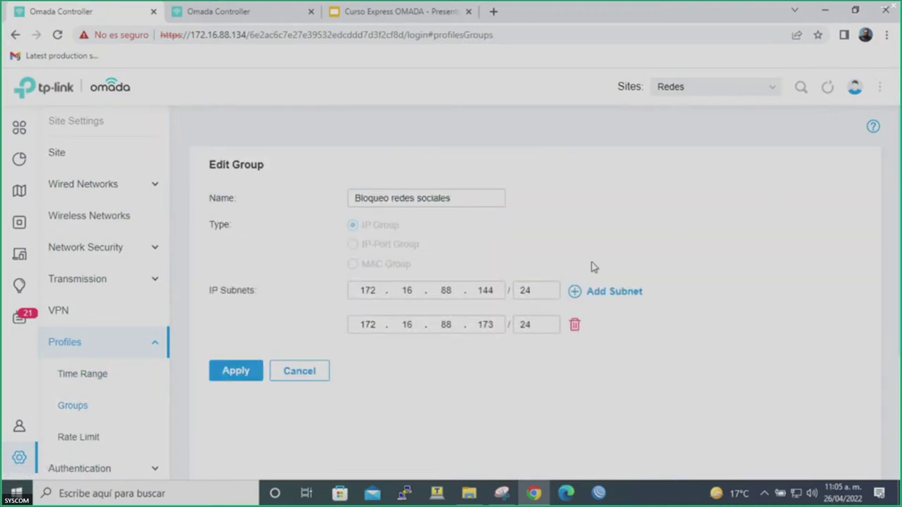
Run ipconfig in Command Prompt to show this PC's IPv4 address 172.16.88.196.
{"action": "key", "text": "super"}
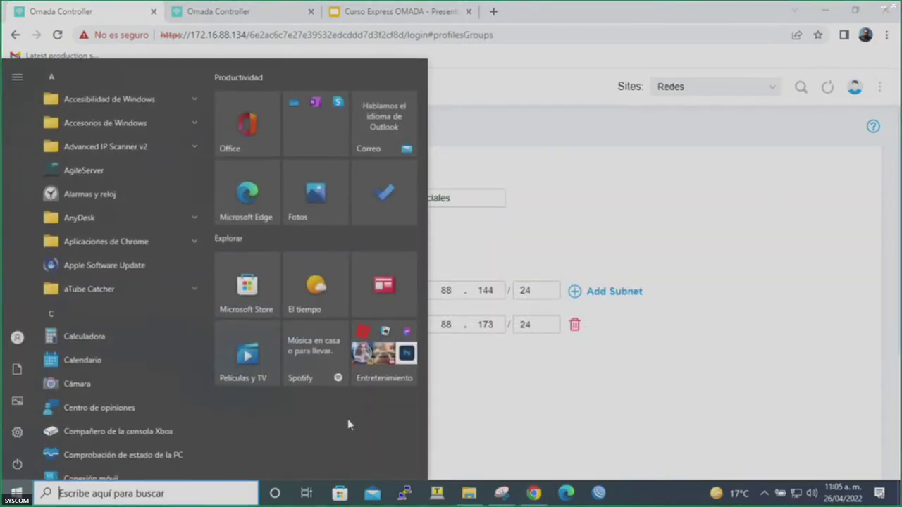
{"action": "type", "text": "cmd"}
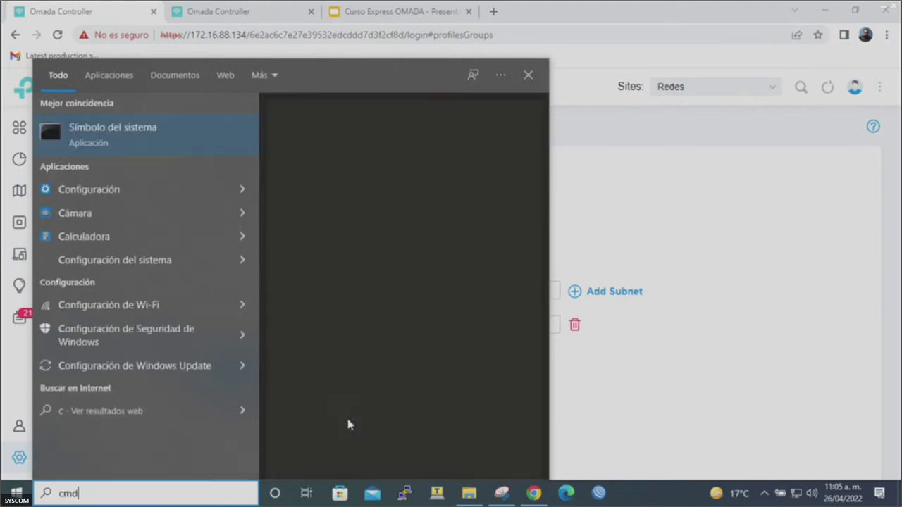
{"action": "key", "text": "Return"}
{"action": "type", "text": "ip"}
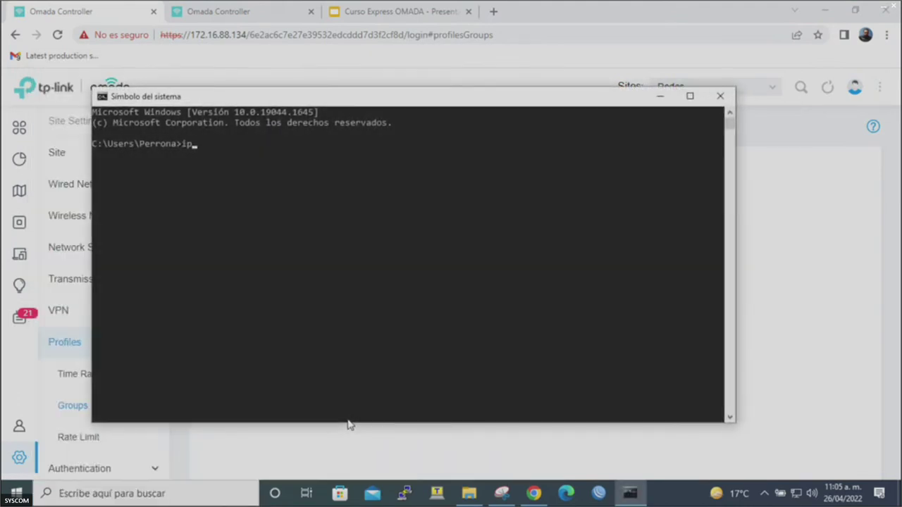
{"action": "type", "text": "config"}
{"action": "key", "text": "Return"}
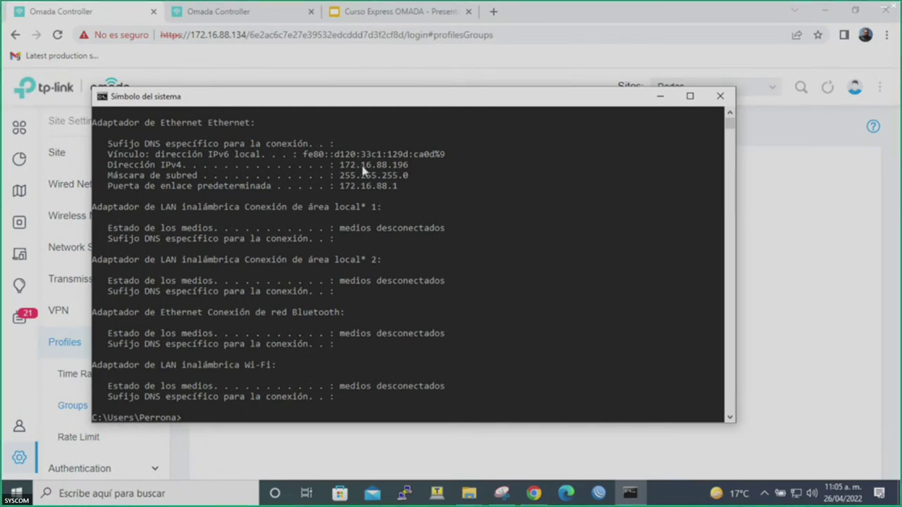
Compare the group's first subnet 172.16.88.144 against the ipconfig output.
{"action": "left_click", "coordinate": [759, 278]}
{"action": "left_click", "coordinate": [459, 291]}
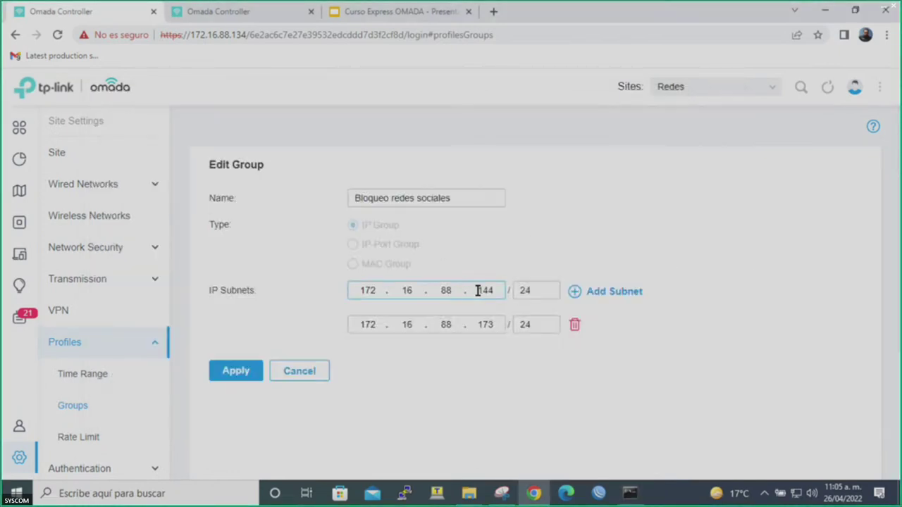
{"action": "double_click", "coordinate": [445, 291]}
{"action": "left_click_drag", "start_coordinate": [495, 291], "coordinate": [484, 291]}
{"action": "left_click", "coordinate": [632, 492]}
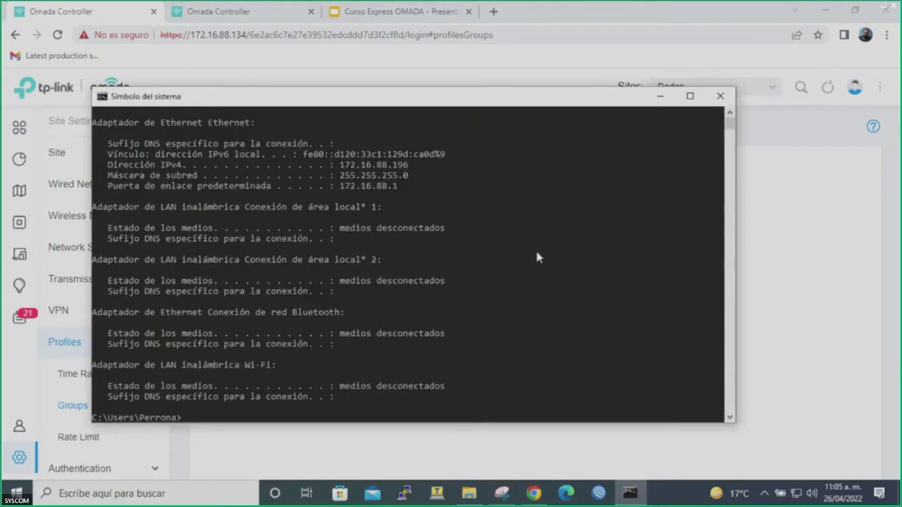
{"action": "left_click", "coordinate": [765, 301]}
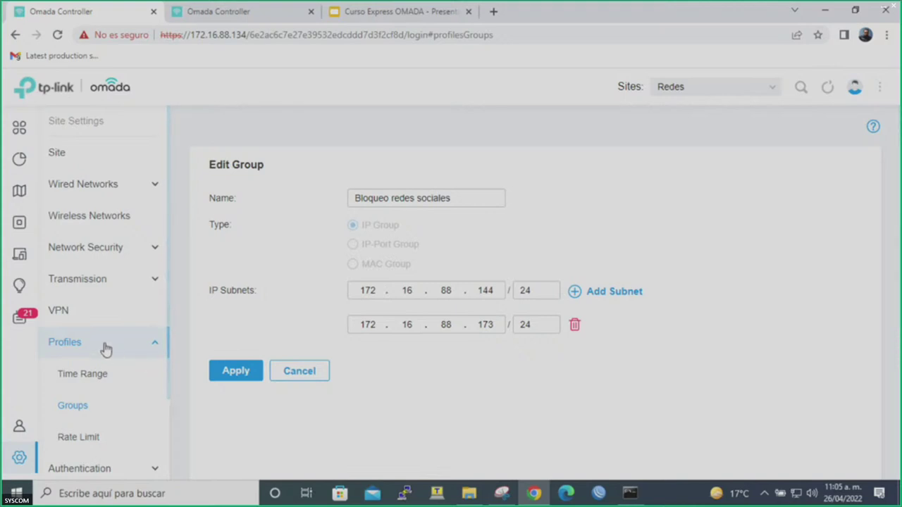
Open the Redes sociales URL filtering rule to review its Deny policy, source group and blocked URLs.
{"action": "left_click", "coordinate": [423, 198]}
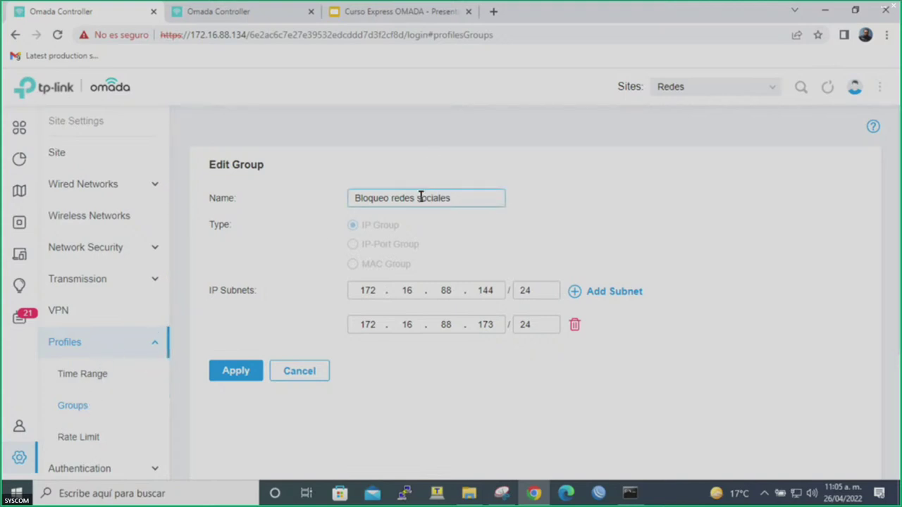
{"action": "triple_click", "coordinate": [420, 198]}
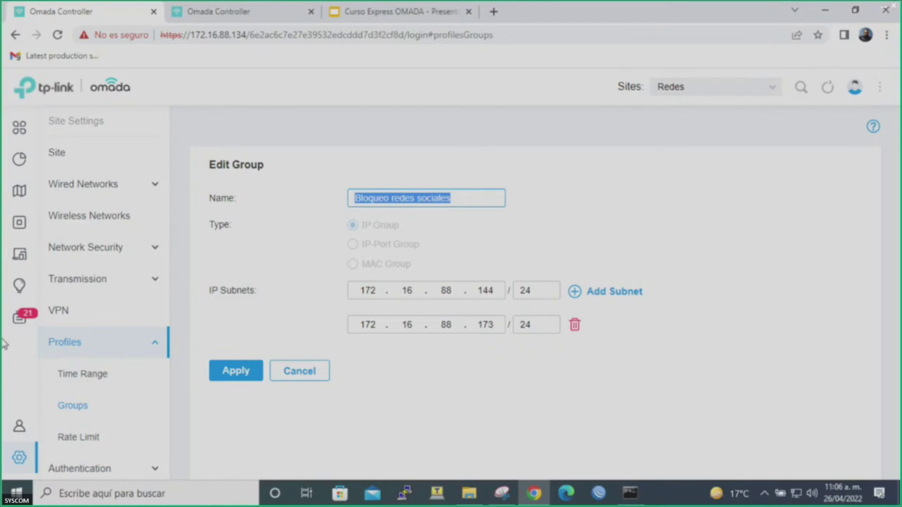
{"action": "left_click", "coordinate": [104, 255]}
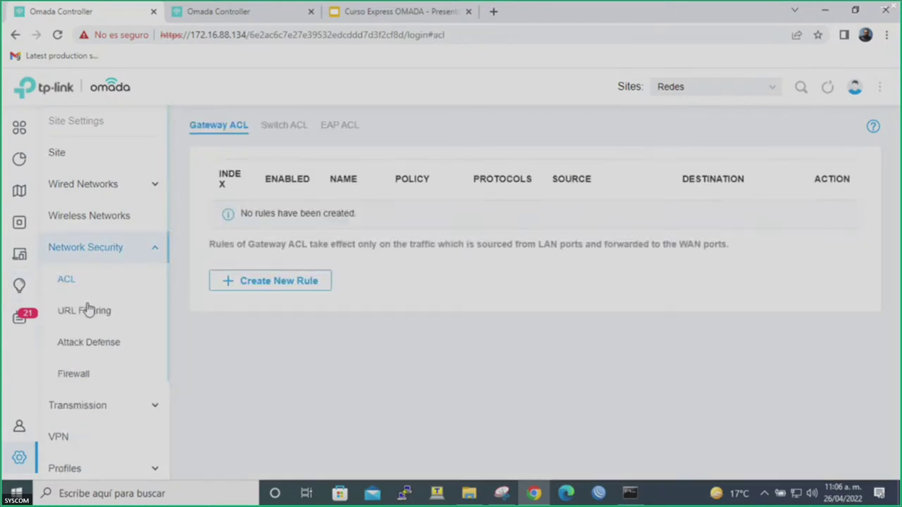
{"action": "left_click", "coordinate": [88, 312]}
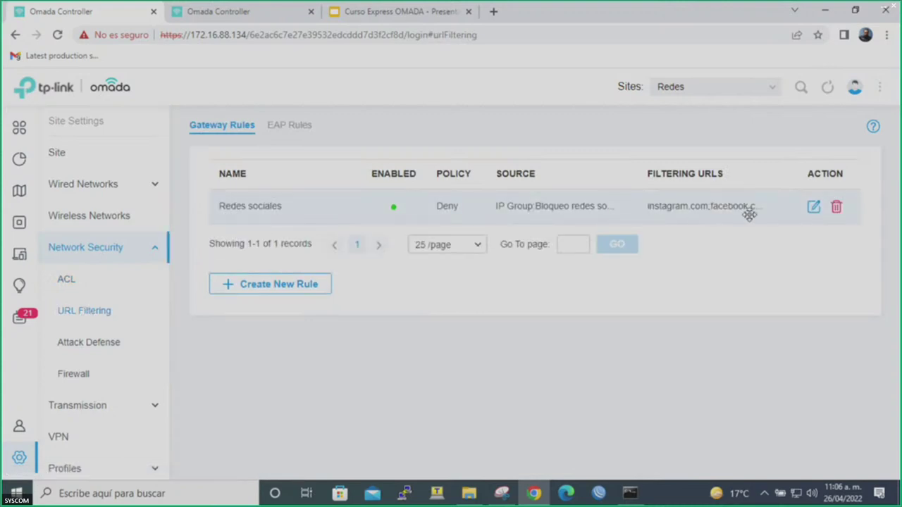
{"action": "left_click", "coordinate": [812, 207]}
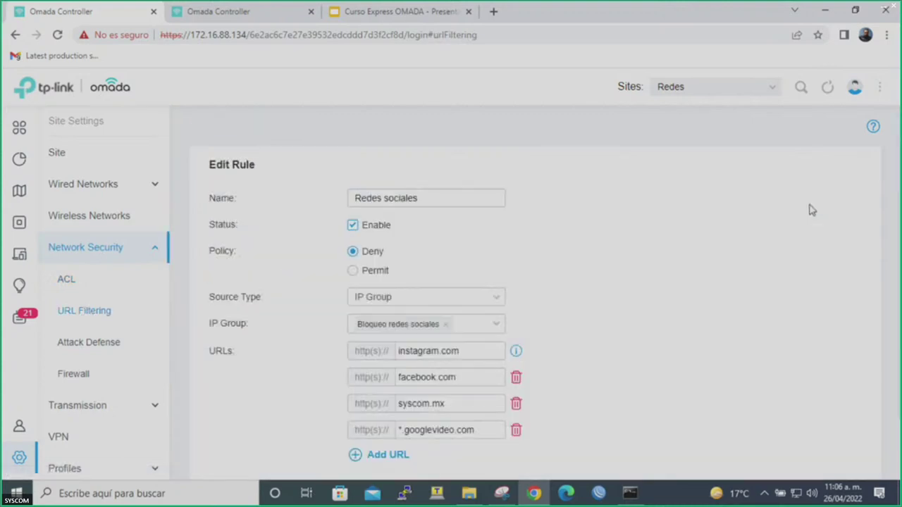
{"action": "scroll", "coordinate": [592, 303], "scroll_direction": "down", "scroll_amount": 1}
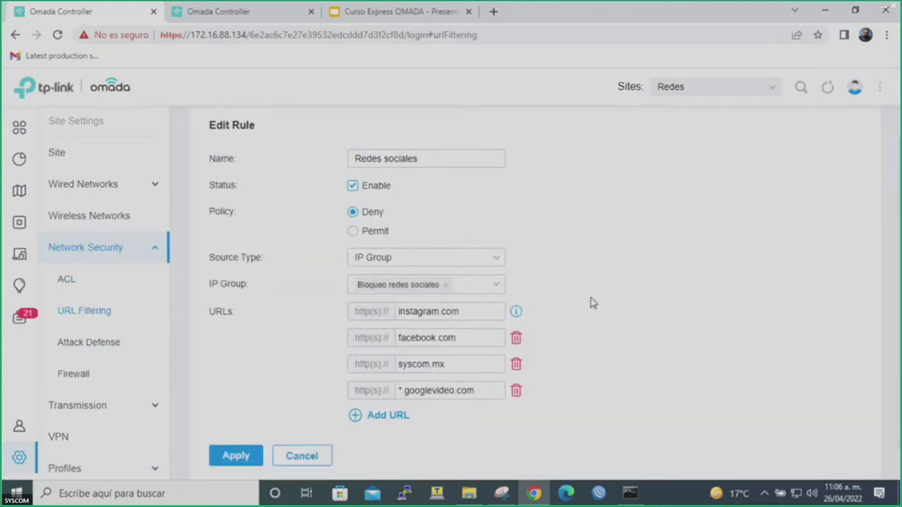
{"action": "scroll", "coordinate": [592, 303], "scroll_direction": "down", "scroll_amount": 1}
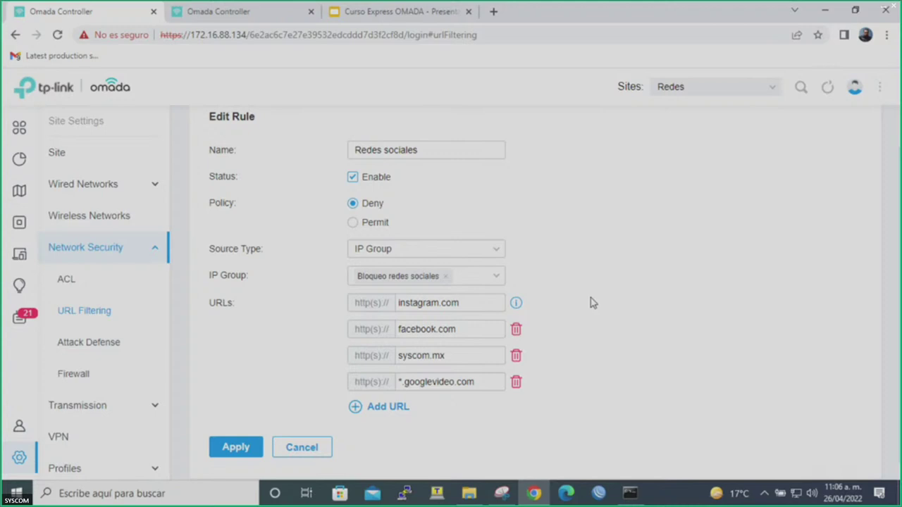
Search YouTube for 'syscom' in a new tab.
{"action": "left_click", "coordinate": [493, 12]}
{"action": "type", "text": "youtube.com"}
{"action": "key", "text": "Return"}
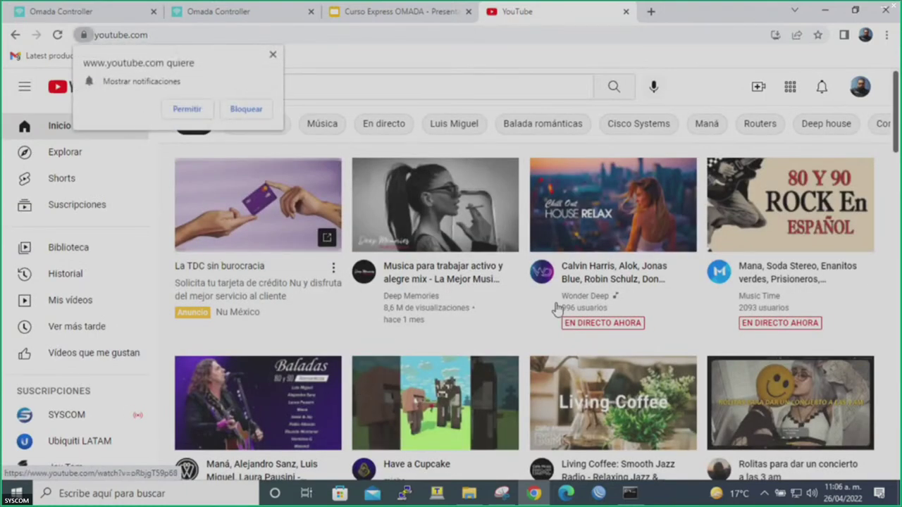
{"action": "left_click", "coordinate": [472, 90]}
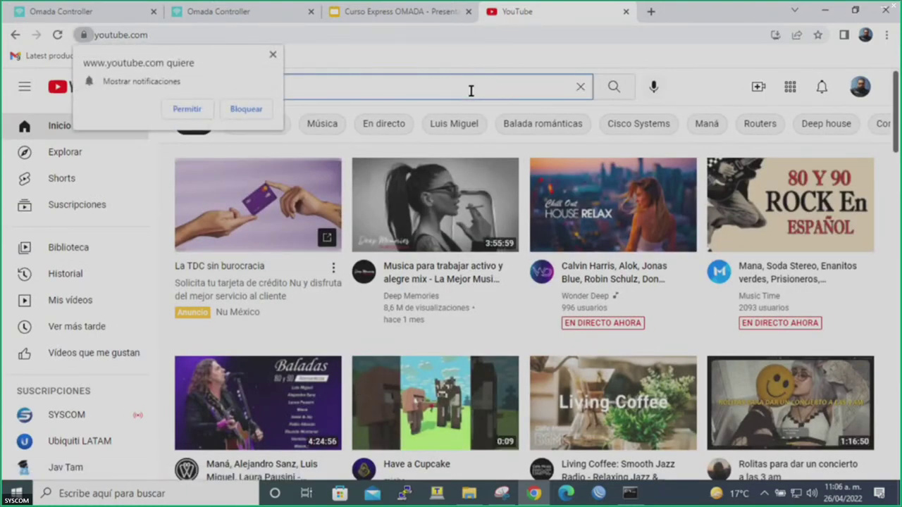
{"action": "type", "text": "syscom"}
{"action": "key", "text": "Return"}
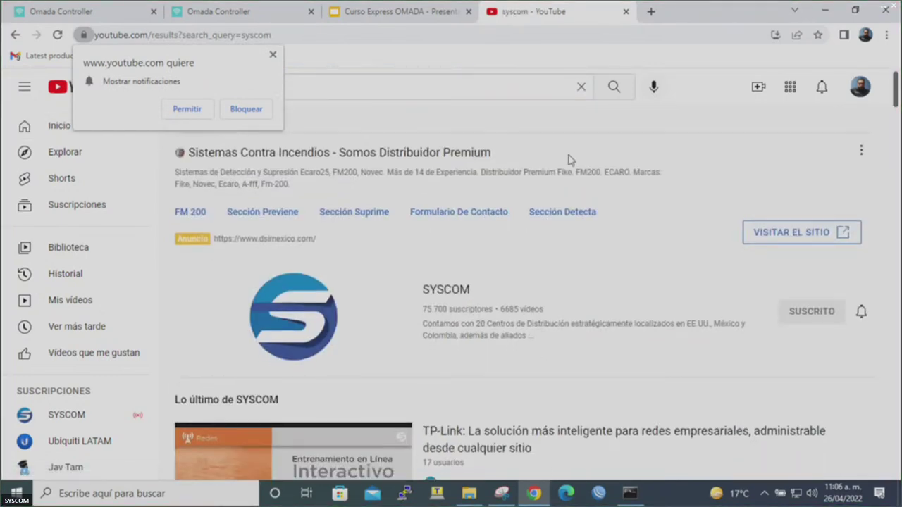
Play SYSCOM's video-surveillance video, then return to the Omada Edit Rule page.
{"action": "scroll", "coordinate": [569, 161], "scroll_direction": "down", "scroll_amount": 3}
{"action": "scroll", "coordinate": [569, 161], "scroll_direction": "down", "scroll_amount": 5}
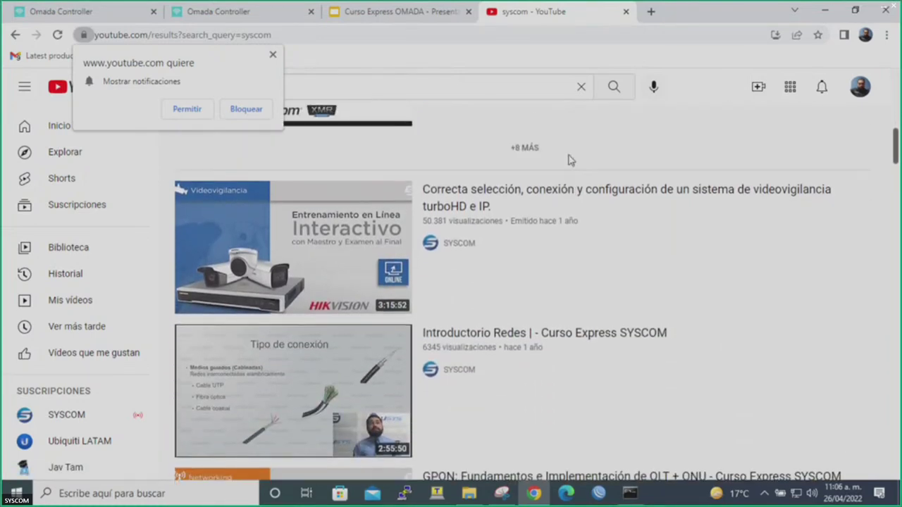
{"action": "left_click", "coordinate": [537, 191]}
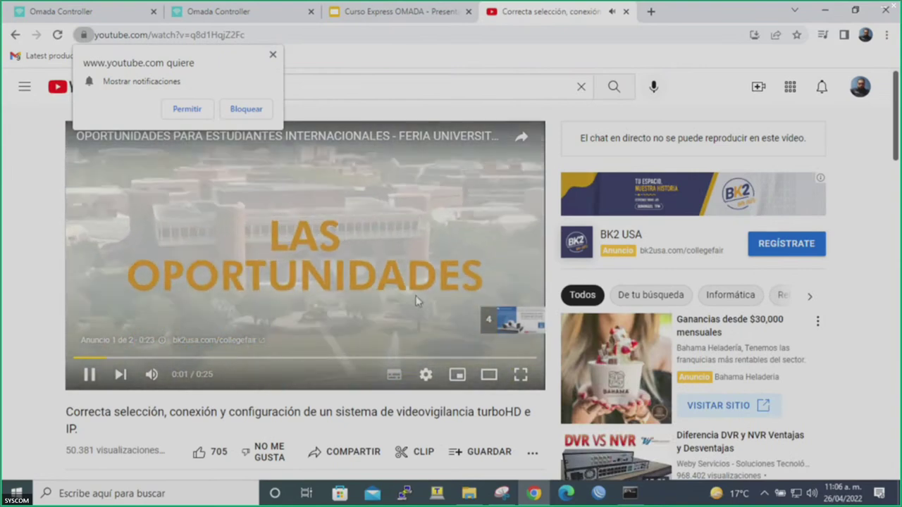
{"action": "left_click", "coordinate": [418, 10]}
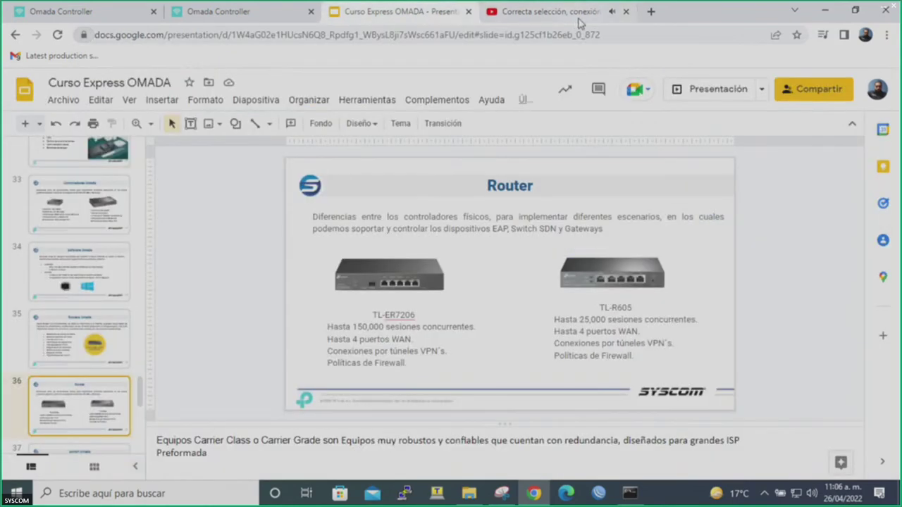
{"action": "left_click", "coordinate": [136, 11]}
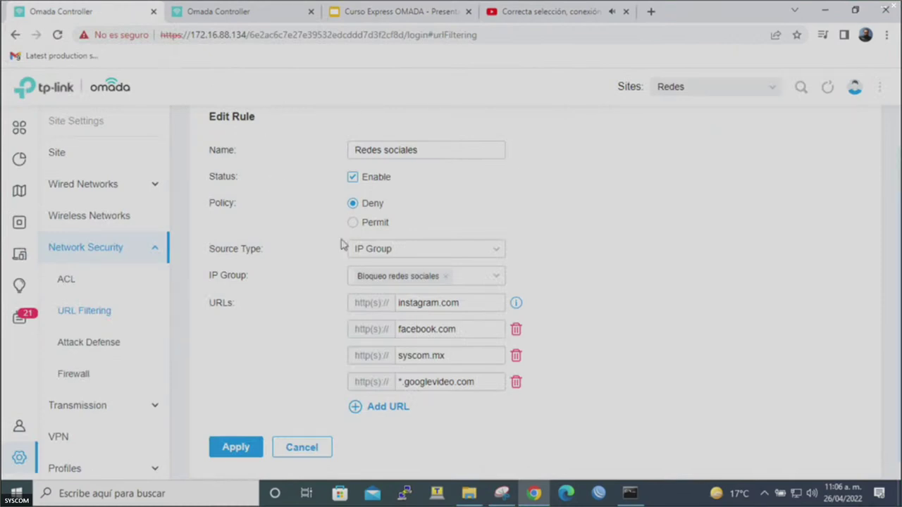
Load facebook.com in a new tab to test the block and close the YouTube tab.
{"action": "left_click", "coordinate": [648, 12]}
{"action": "type", "text": "facebook"}
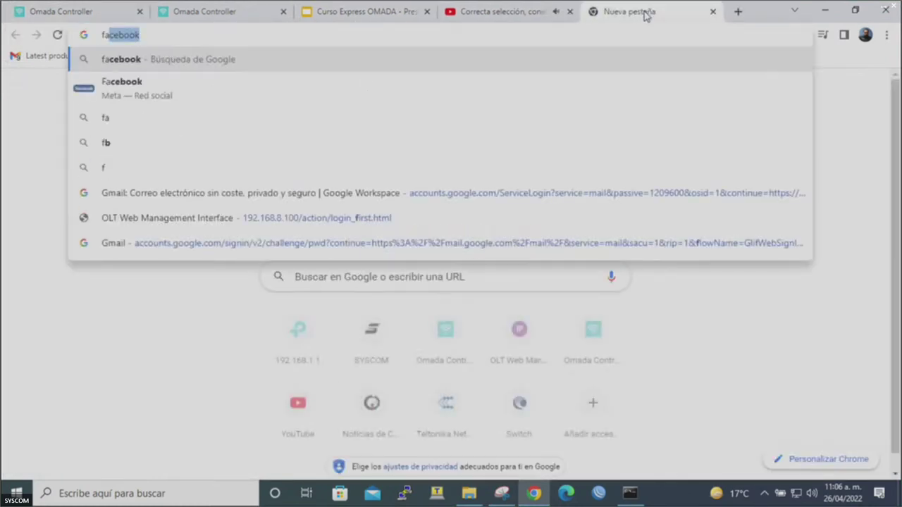
{"action": "type", "text": ".com"}
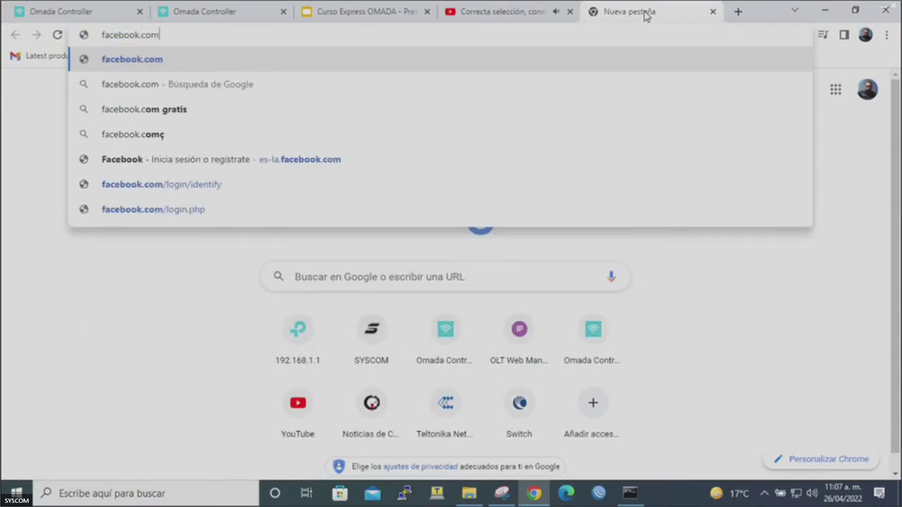
{"action": "key", "text": "Return"}
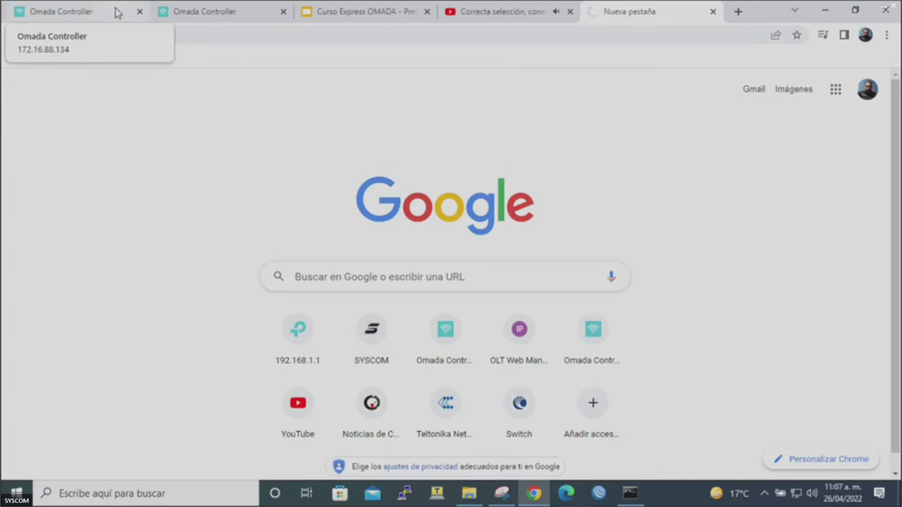
{"action": "left_click", "coordinate": [571, 13]}
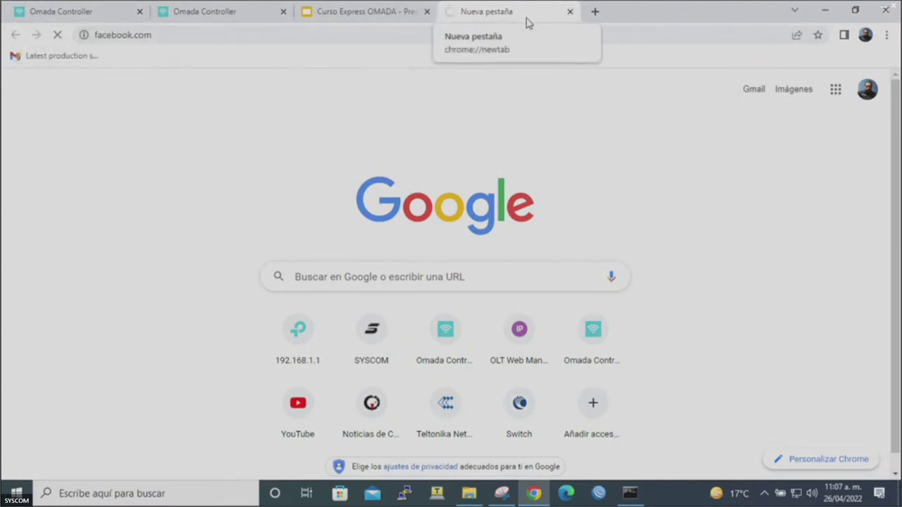
Close the facebook.com test tab and go to the Gateway ACL page under Network Security.
{"action": "left_click", "coordinate": [570, 13]}
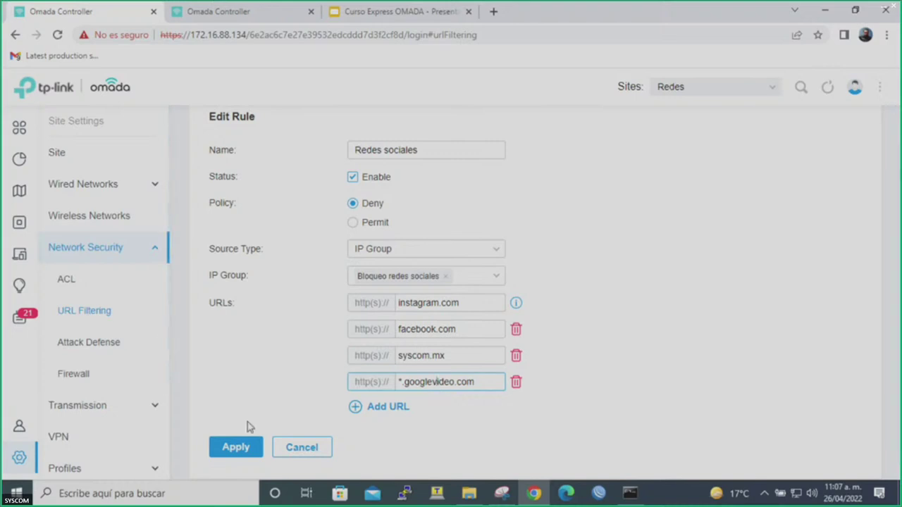
{"action": "left_click", "coordinate": [632, 494]}
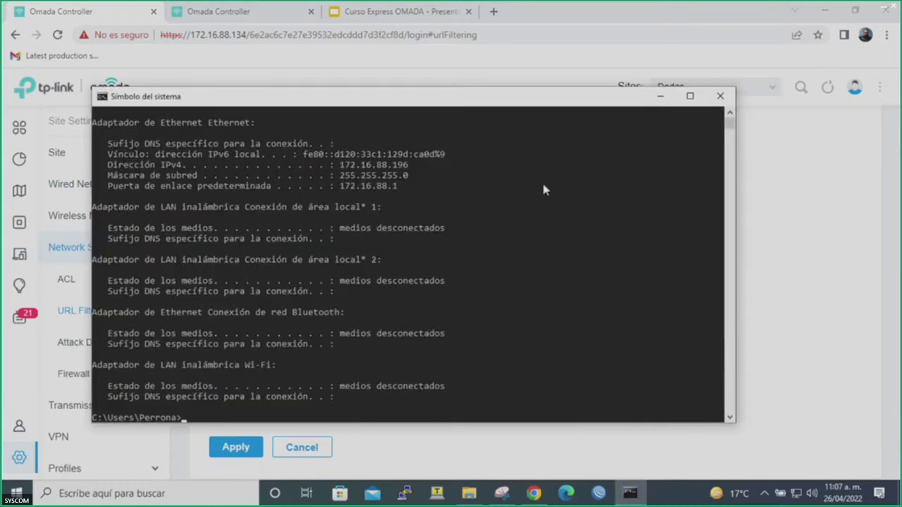
{"action": "left_click", "coordinate": [794, 289]}
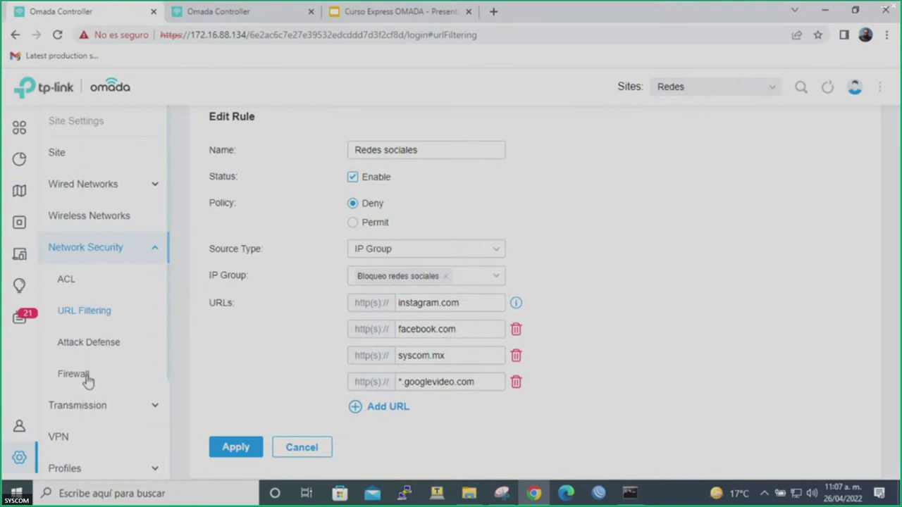
{"action": "left_click", "coordinate": [115, 252]}
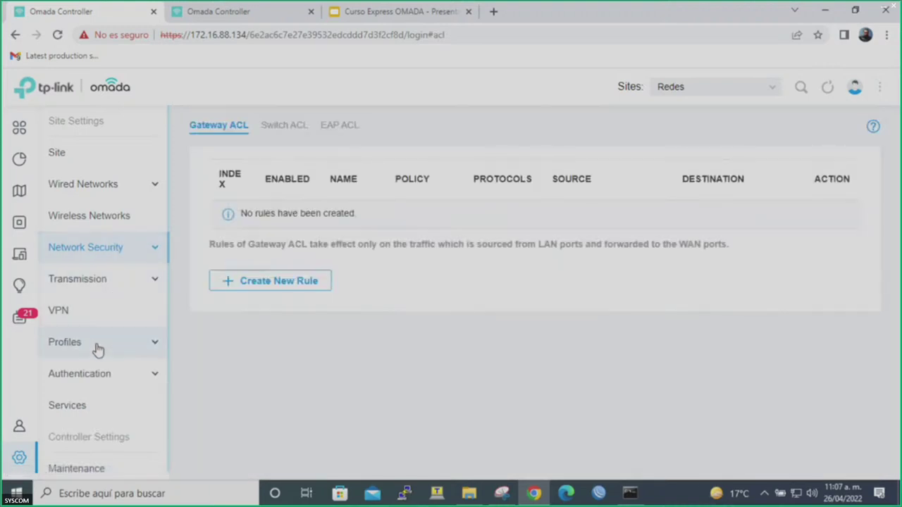
Add a third subnet, 172.16.99.196/24, to the Bloqueo redes sociales group and save.
{"action": "left_click", "coordinate": [97, 346]}
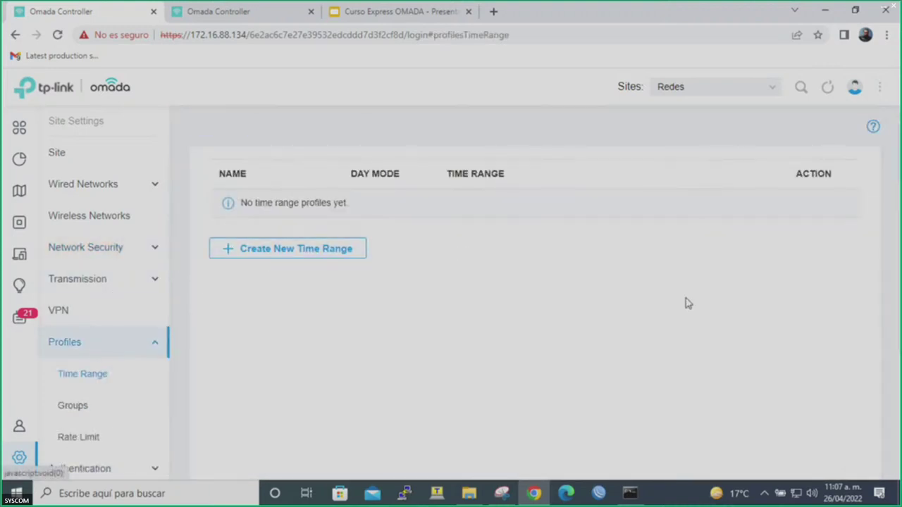
{"action": "left_click", "coordinate": [71, 408]}
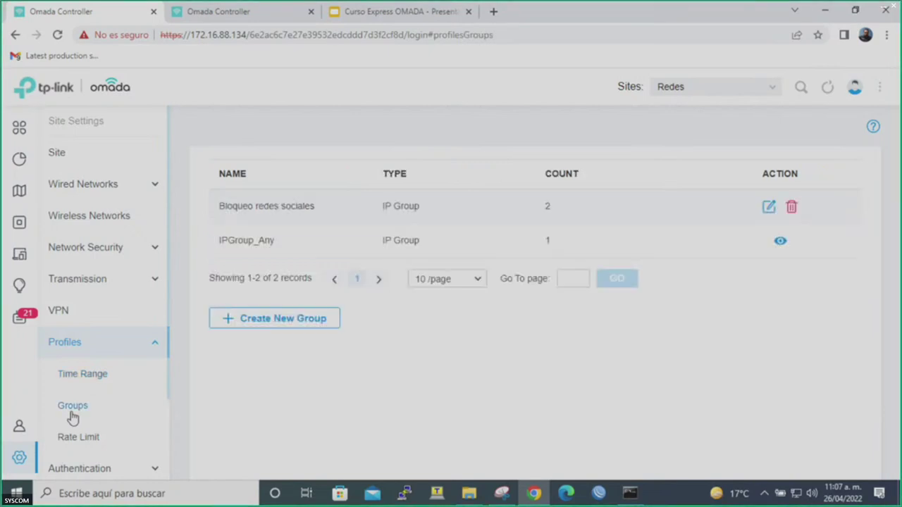
{"action": "left_click", "coordinate": [769, 206]}
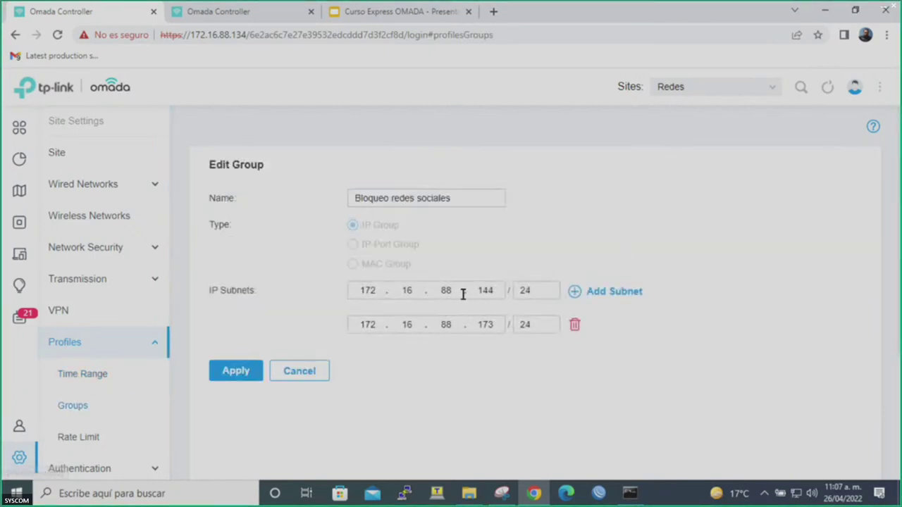
{"action": "left_click", "coordinate": [572, 294]}
{"action": "left_click", "coordinate": [362, 362]}
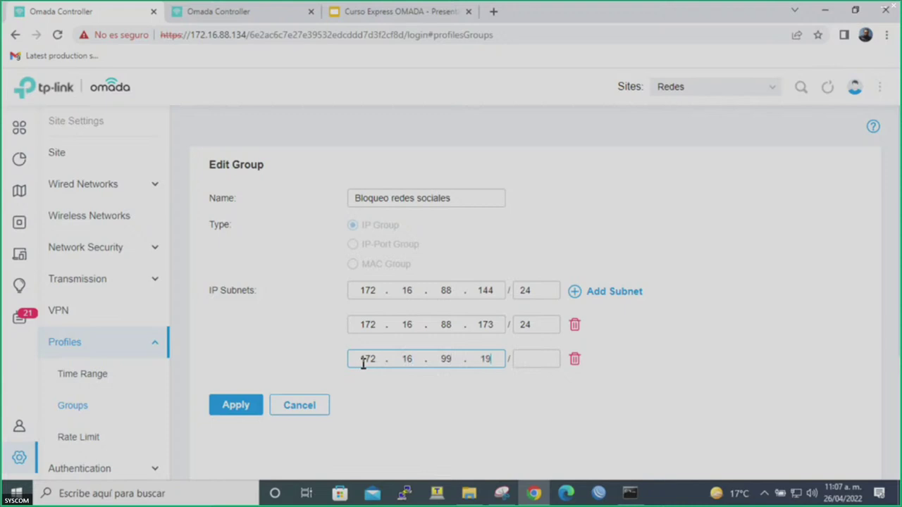
{"action": "key", "text": "Tab"}
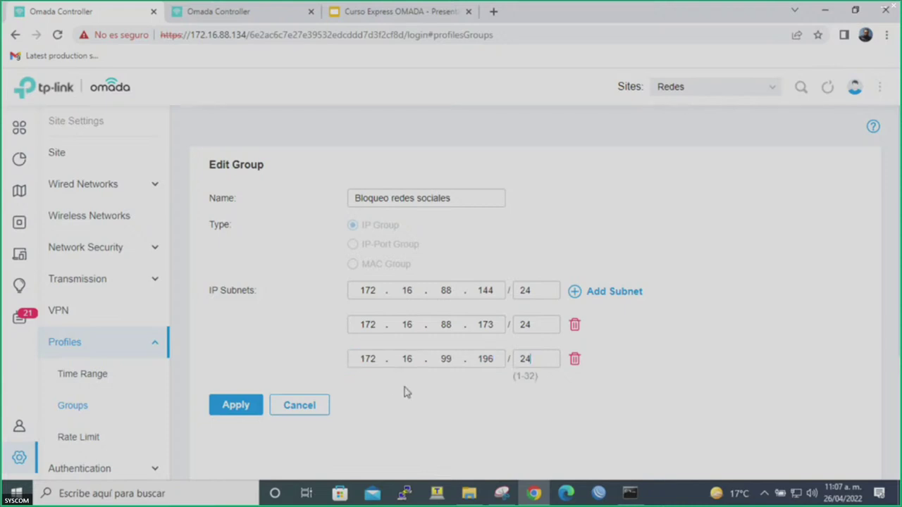
{"action": "left_click", "coordinate": [235, 406]}
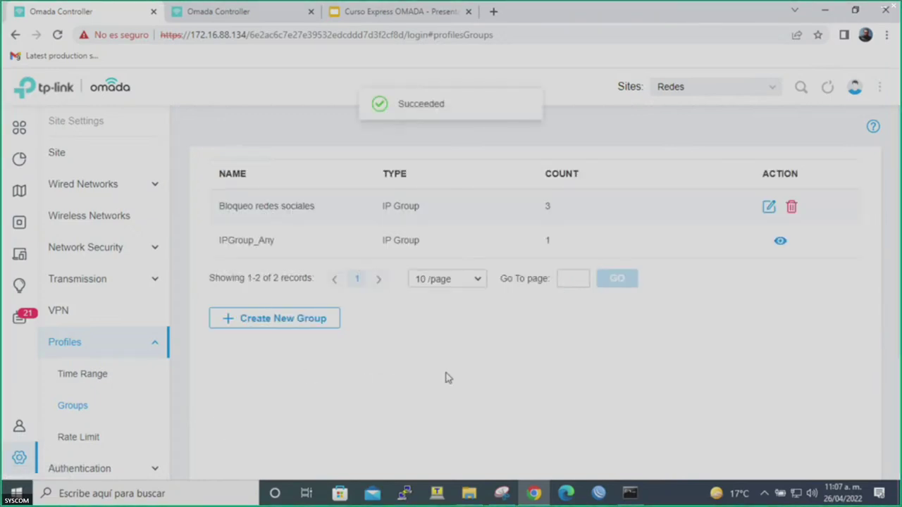
{"action": "left_click", "coordinate": [631, 494]}
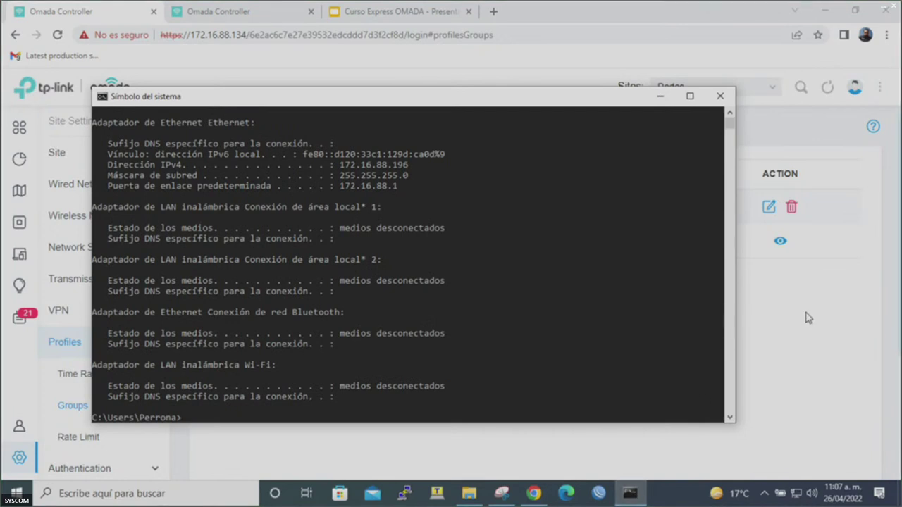
{"action": "key", "text": "alt+Tab"}
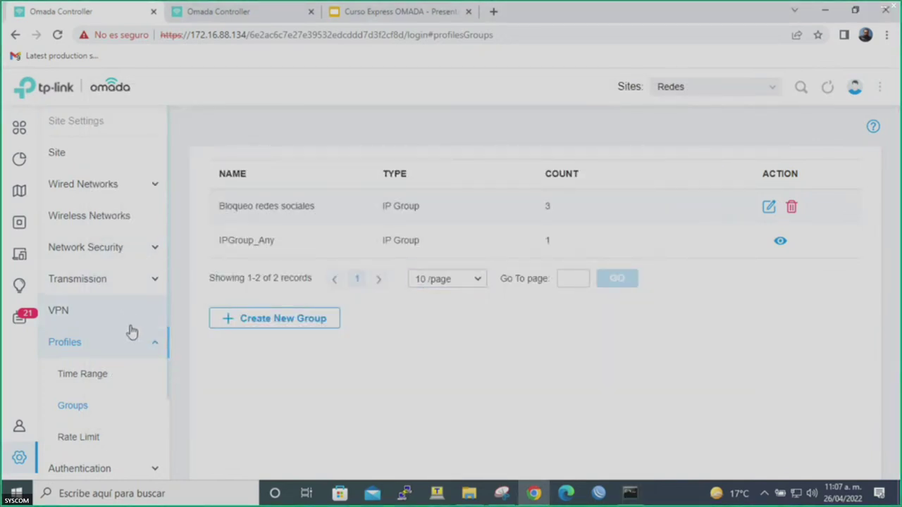
Reopen the Redes sociales URL filtering rule and review its blocked URL entries.
{"action": "left_click", "coordinate": [121, 344]}
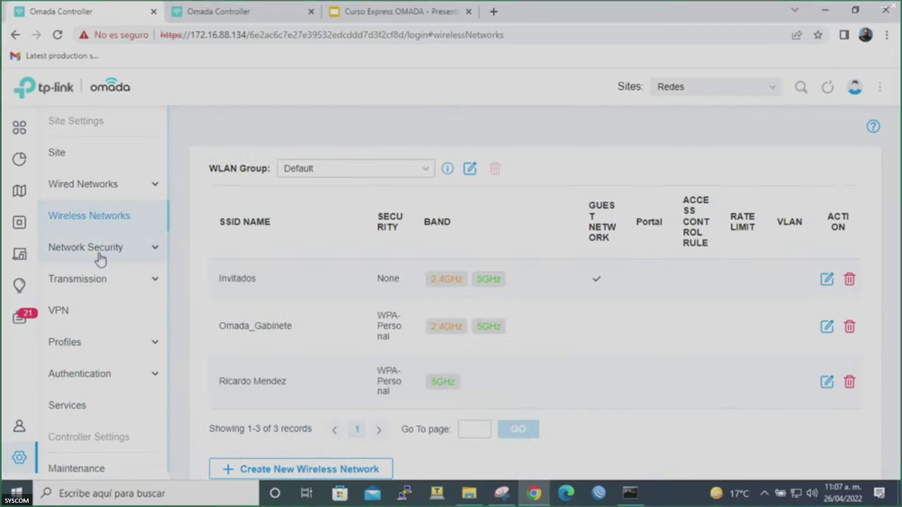
{"action": "left_click", "coordinate": [99, 258]}
{"action": "left_click", "coordinate": [99, 316]}
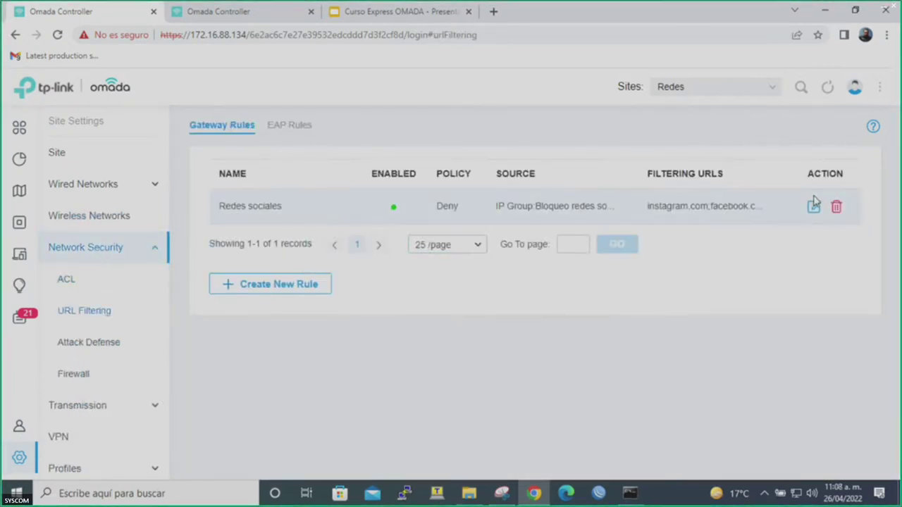
{"action": "left_click", "coordinate": [813, 205]}
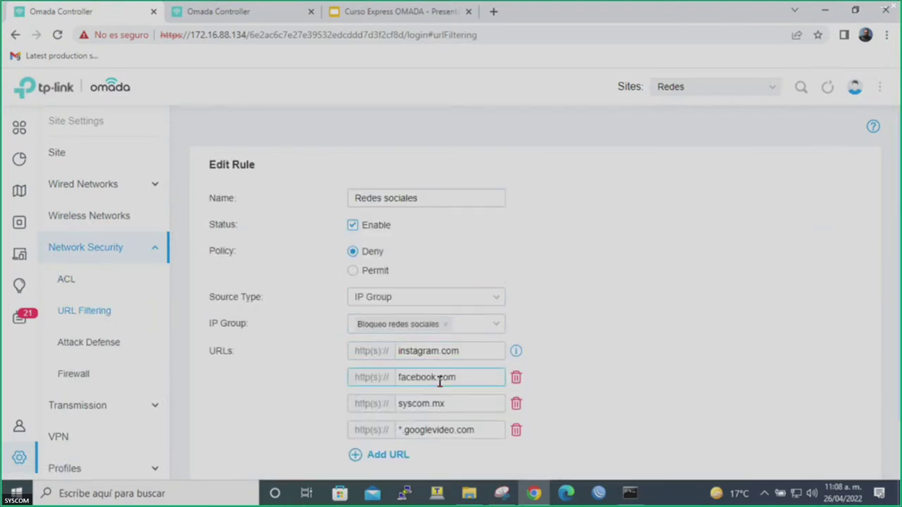
{"action": "left_click", "coordinate": [481, 352]}
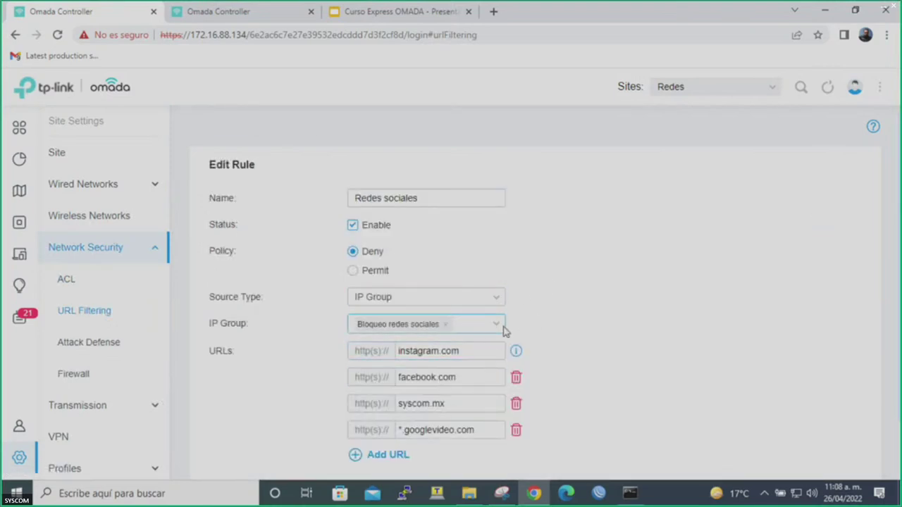
{"action": "left_click", "coordinate": [467, 404]}
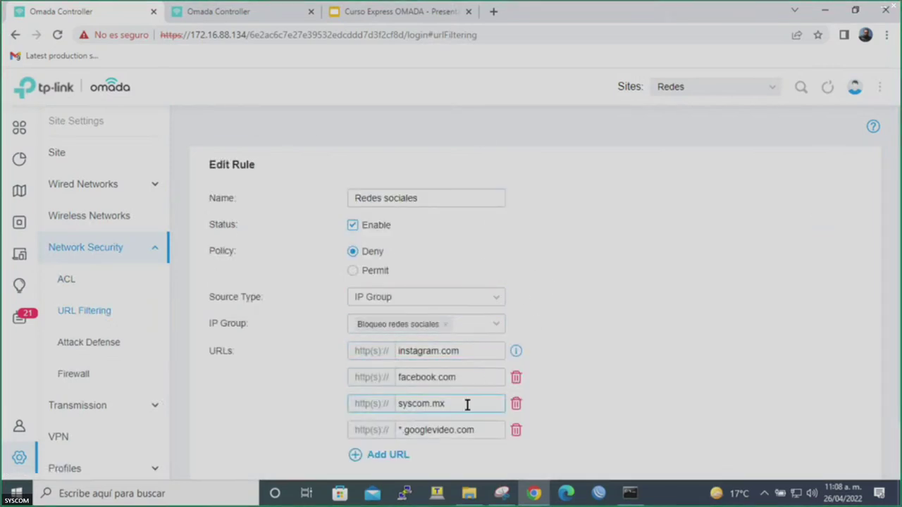
Load syscom.mx in a new tab to test the block.
{"action": "left_click", "coordinate": [493, 12]}
{"action": "type", "text": "syscom"}
{"action": "key", "text": "Return"}
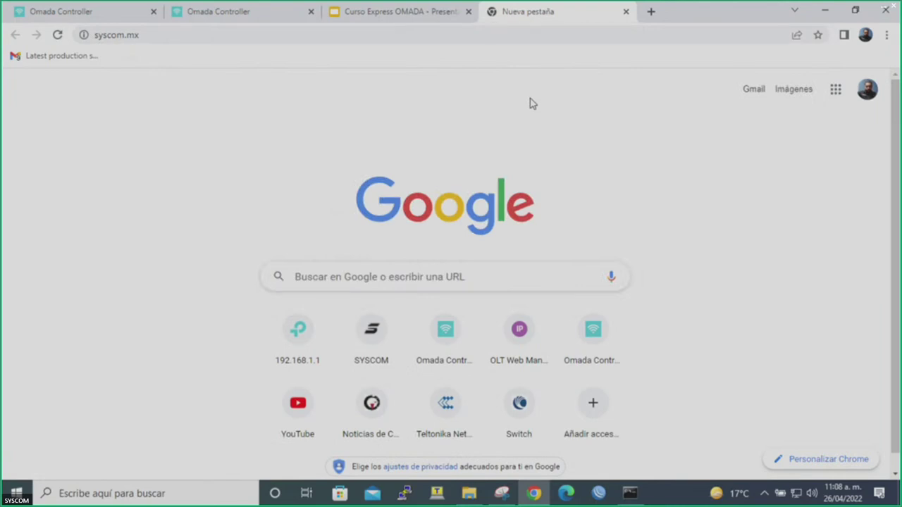
In a new tab, load youtube.com, play the BZRP Music Sessions #23 video, then close the tab.
{"action": "left_click", "coordinate": [650, 12]}
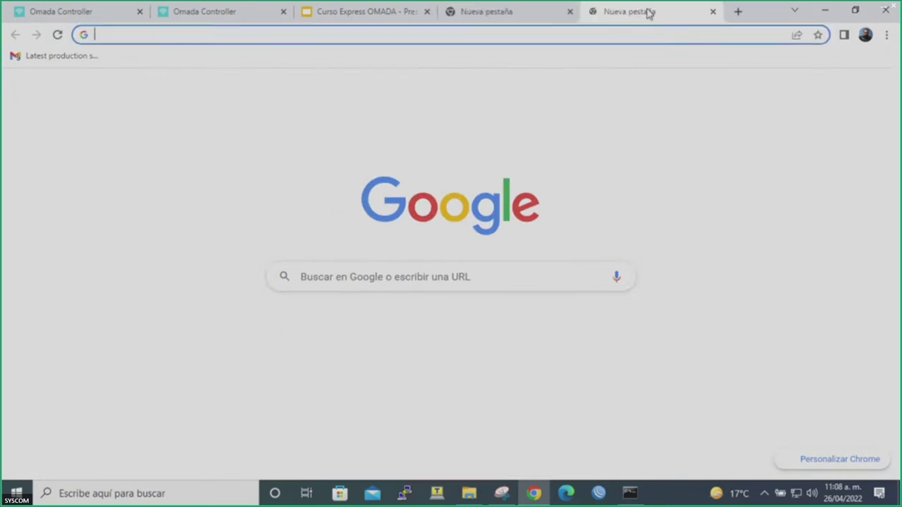
{"action": "type", "text": "youtube"}
{"action": "key", "text": "Return"}
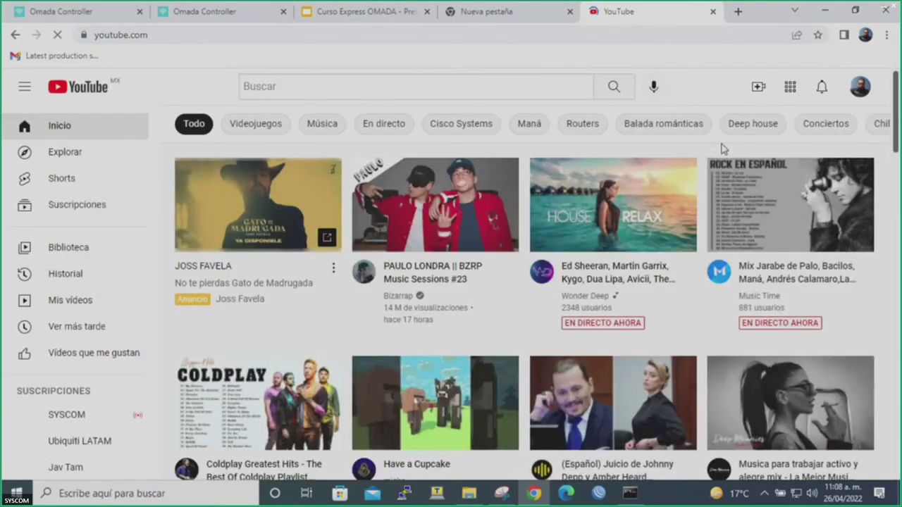
{"action": "left_click", "coordinate": [500, 203]}
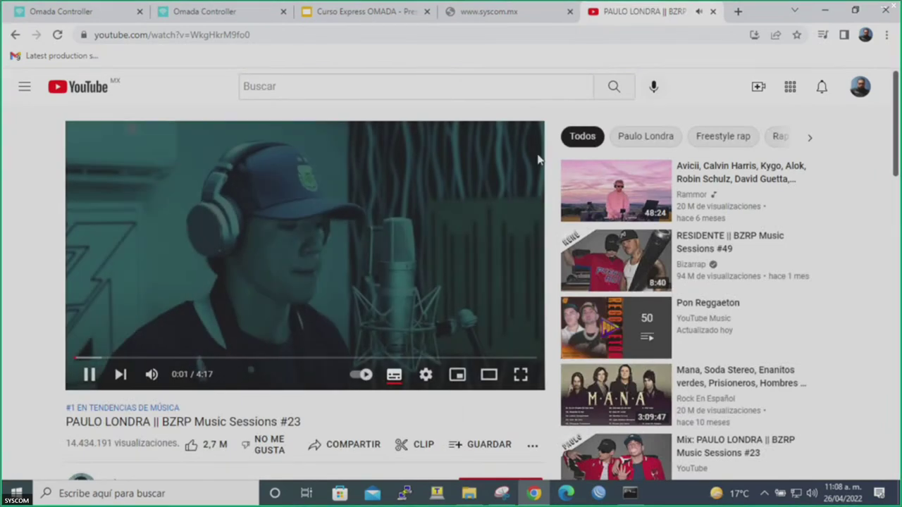
{"action": "left_click", "coordinate": [712, 11]}
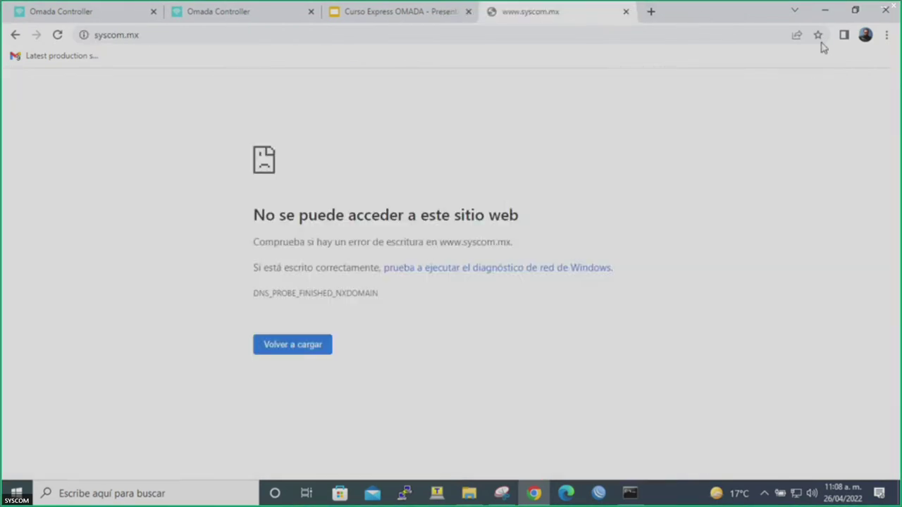
In a new incognito window, load youtube.com, play the Mana, Soda Stereo rock mix, then close it.
{"action": "left_click", "coordinate": [885, 36]}
{"action": "left_click", "coordinate": [796, 88]}
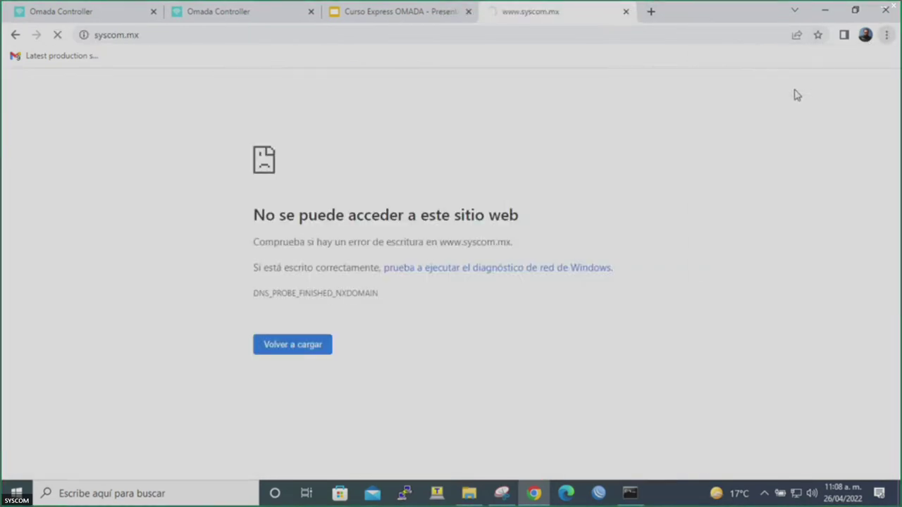
{"action": "type", "text": "youtube"}
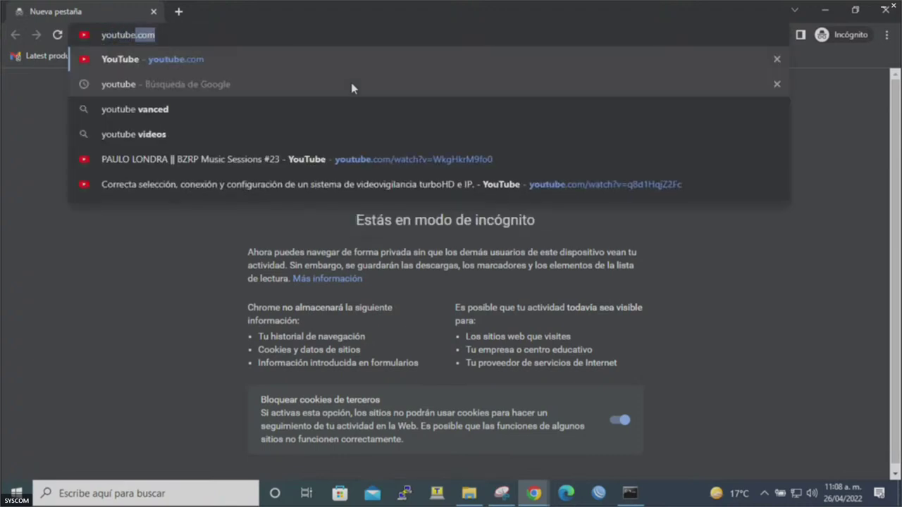
{"action": "key", "text": "Return"}
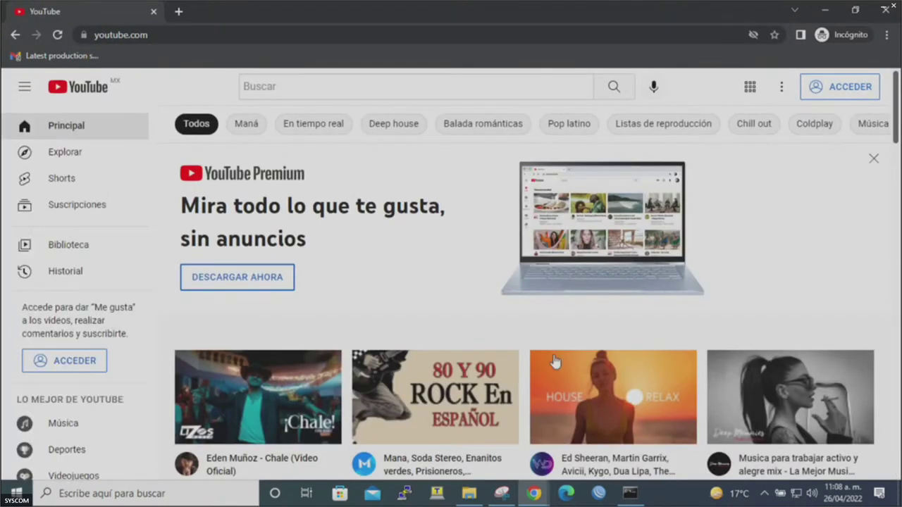
{"action": "left_click", "coordinate": [481, 367]}
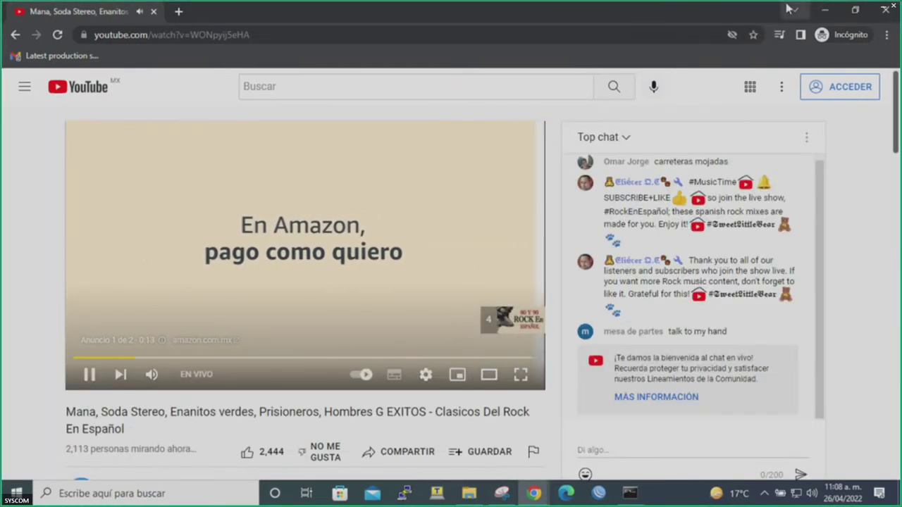
{"action": "left_click", "coordinate": [824, 10]}
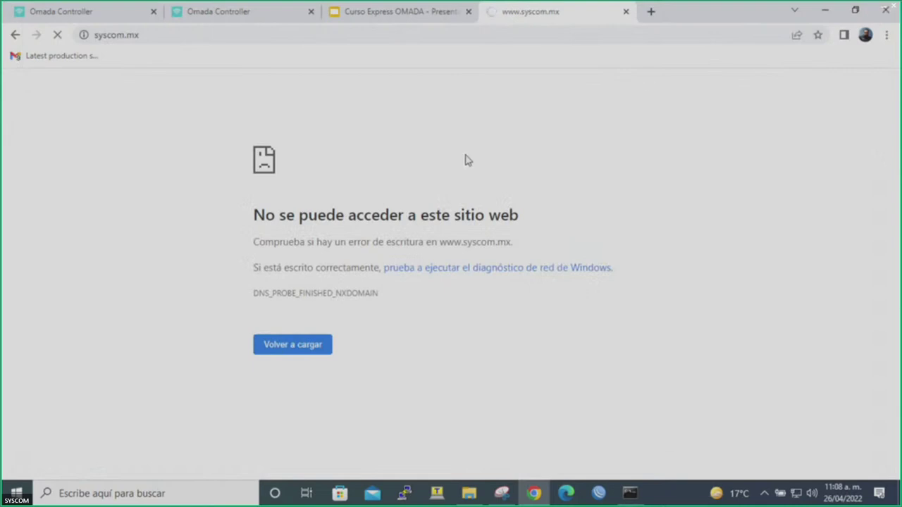
Search Google for 'instagram' in a new tab, then return to the syscom.mx tab.
{"action": "left_click", "coordinate": [115, 12]}
{"action": "left_click", "coordinate": [180, 12]}
{"action": "left_click", "coordinate": [531, 12]}
{"action": "left_click", "coordinate": [651, 12]}
{"action": "type", "text": "inst"}
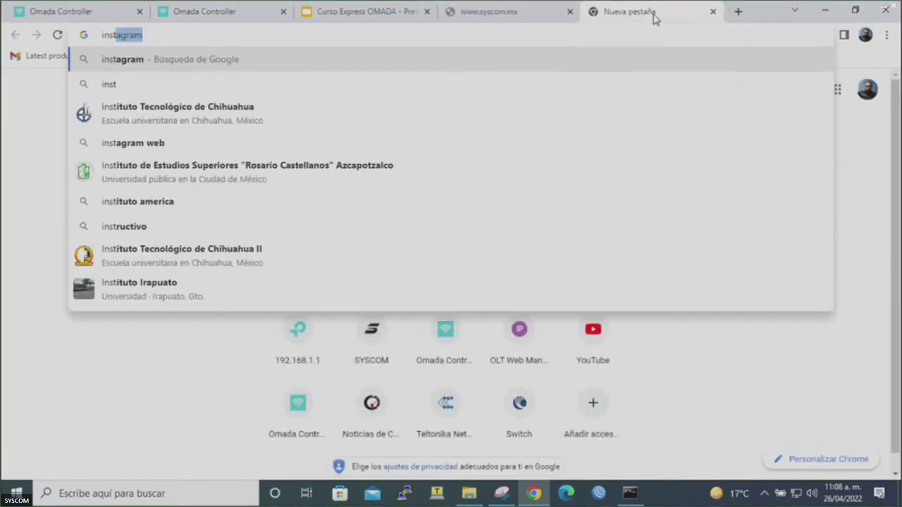
{"action": "key", "text": "Return"}
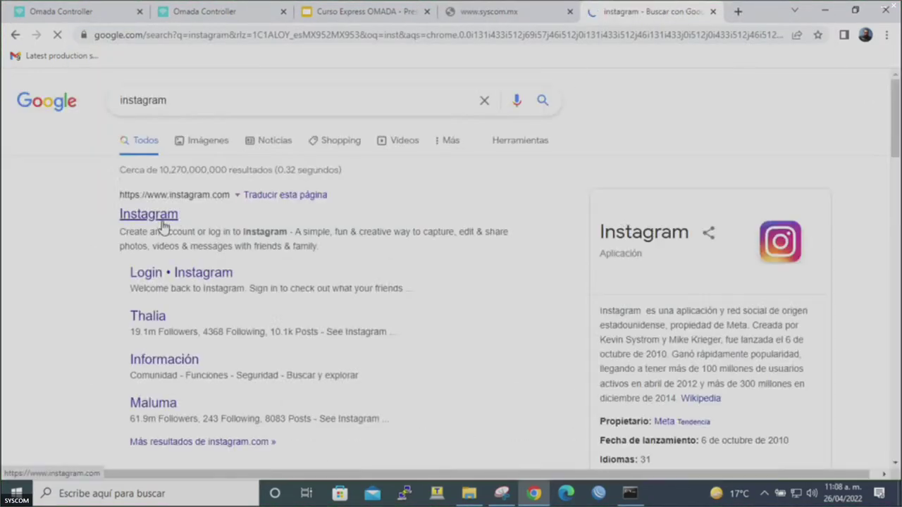
{"action": "left_click", "coordinate": [477, 12]}
Delete syscom.mx from the Redes sociales rule's blocked URLs and apply the change.
{"action": "left_click", "coordinate": [99, 12]}
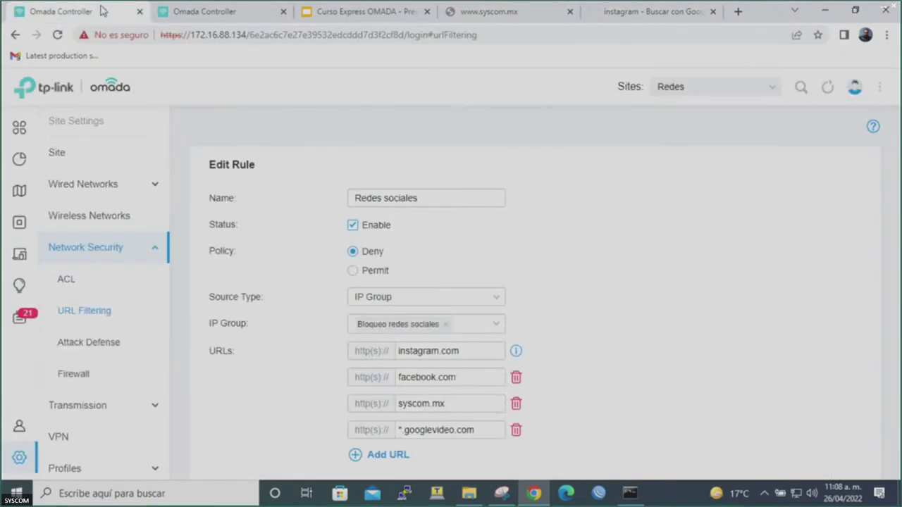
{"action": "left_click", "coordinate": [516, 405]}
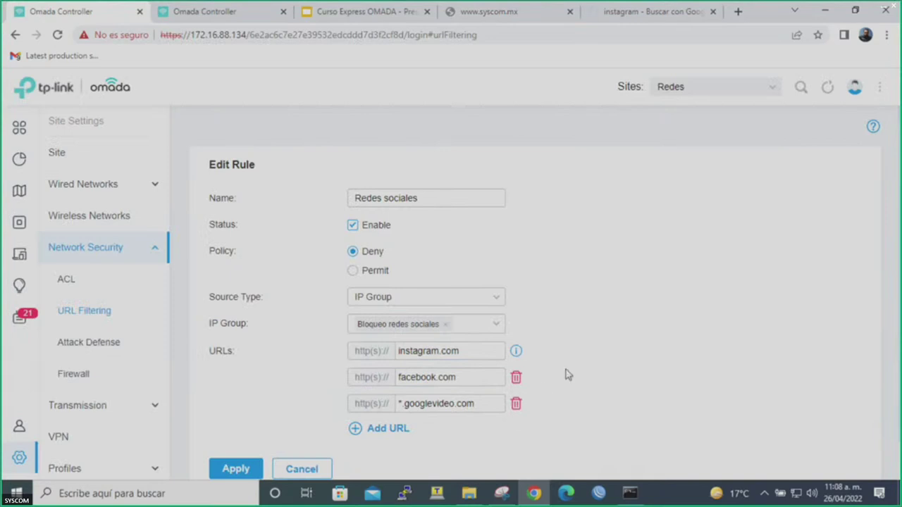
{"action": "scroll", "coordinate": [568, 375], "scroll_direction": "down", "scroll_amount": 1}
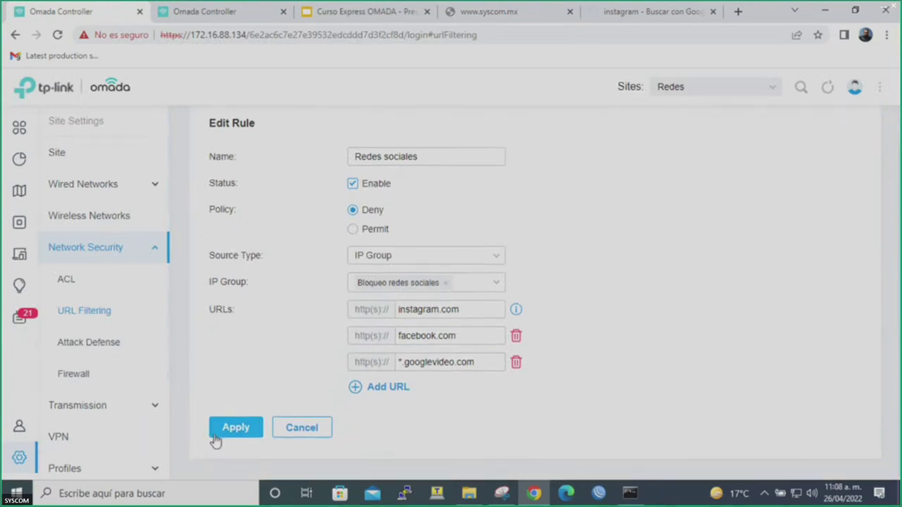
{"action": "left_click", "coordinate": [235, 427]}
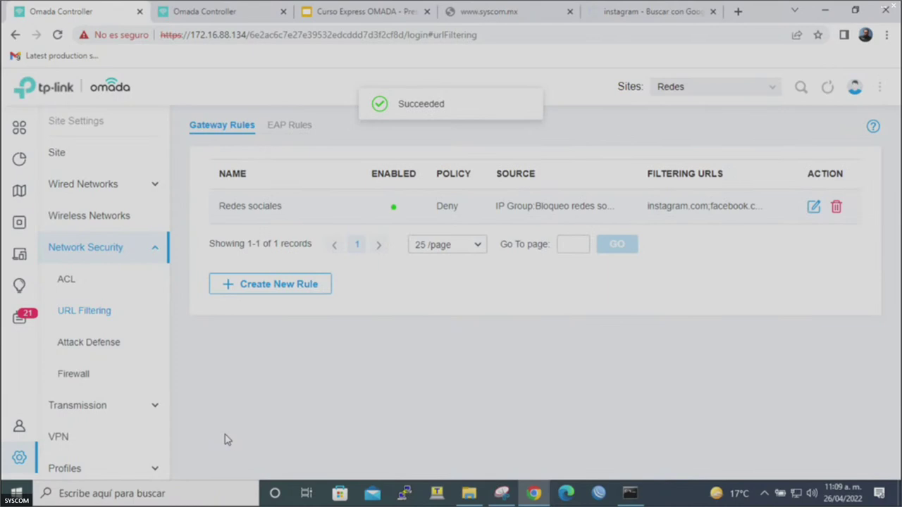
Reload syscom.mx to confirm it loads, close the Instagram tab, and return to Omada Controller.
{"action": "left_click", "coordinate": [485, 14]}
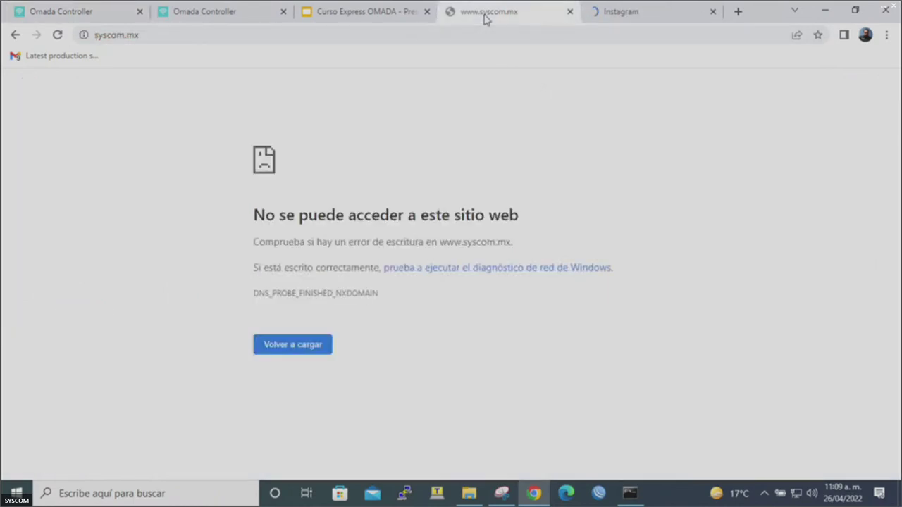
{"action": "key", "text": "F5"}
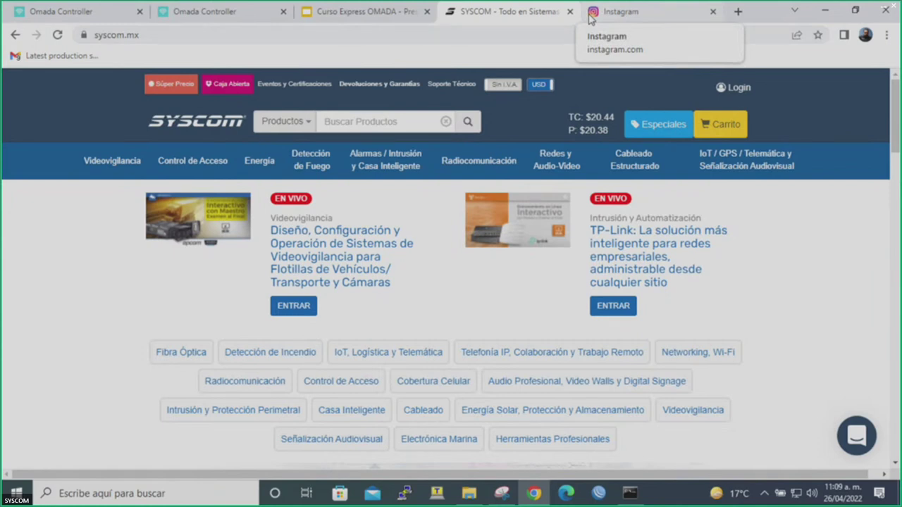
{"action": "left_click", "coordinate": [713, 12]}
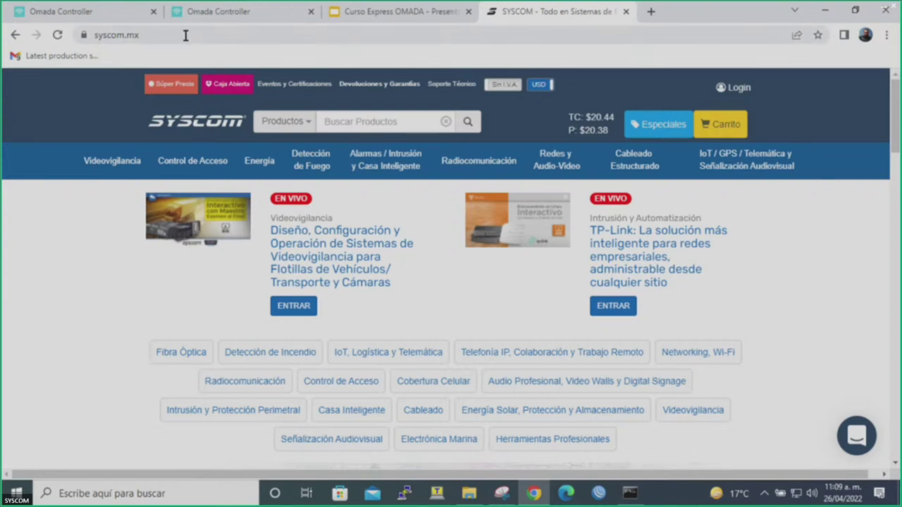
{"action": "left_click", "coordinate": [109, 16]}
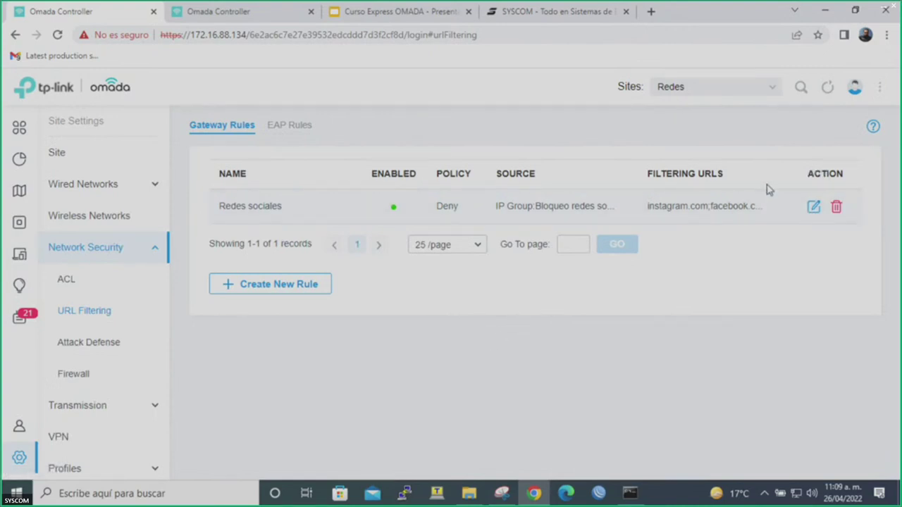
Change the Redes sociales rule's instagram.com URL entry to syscom.mx, apply, and close the SYSCOM tab.
{"action": "left_click", "coordinate": [813, 207]}
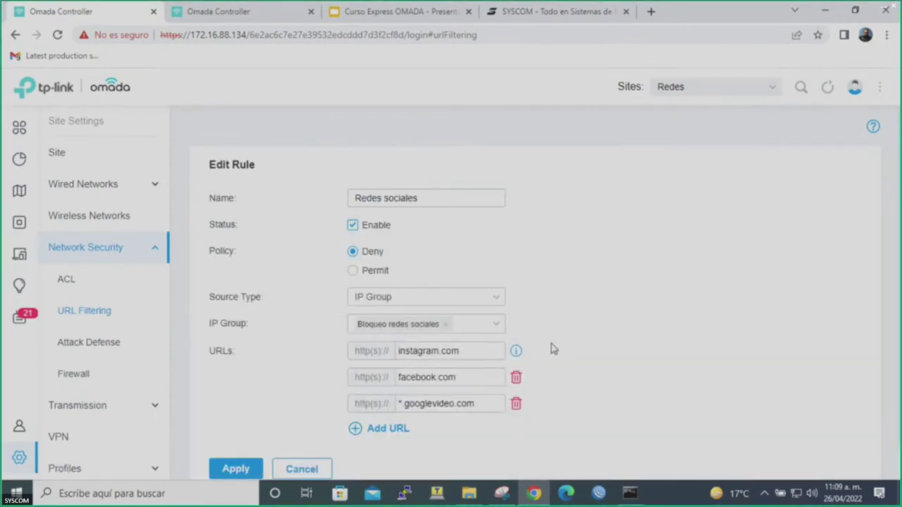
{"action": "left_click", "coordinate": [488, 352]}
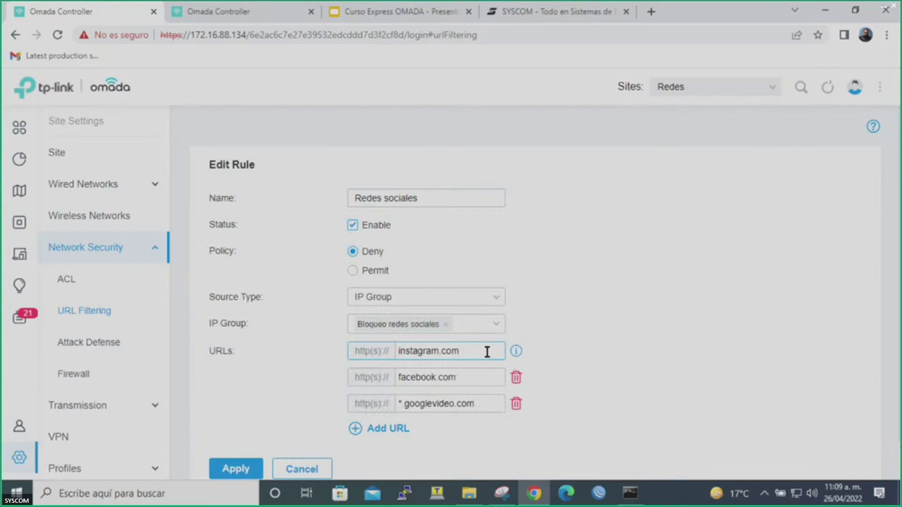
{"action": "triple_click", "coordinate": [487, 351]}
{"action": "type", "text": "syscom.mx"}
{"action": "left_click", "coordinate": [242, 468]}
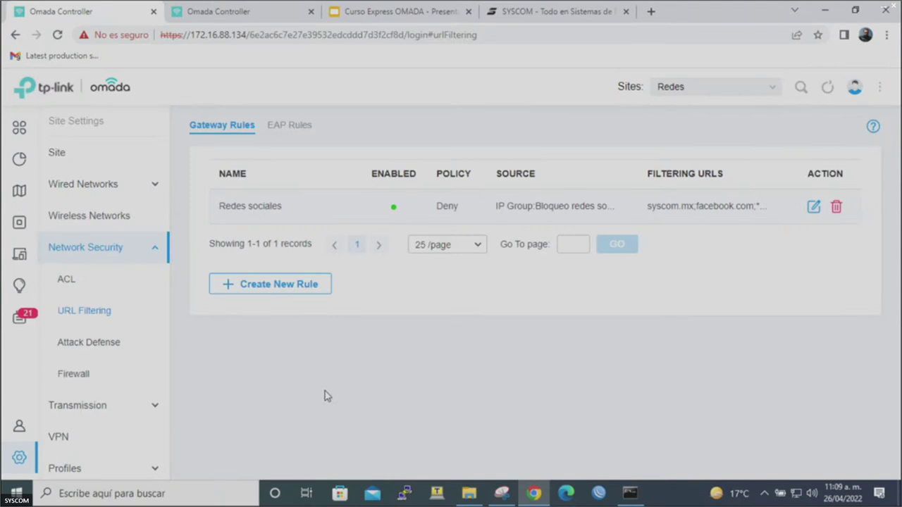
{"action": "left_click", "coordinate": [625, 12]}
{"action": "left_click", "coordinate": [886, 35]}
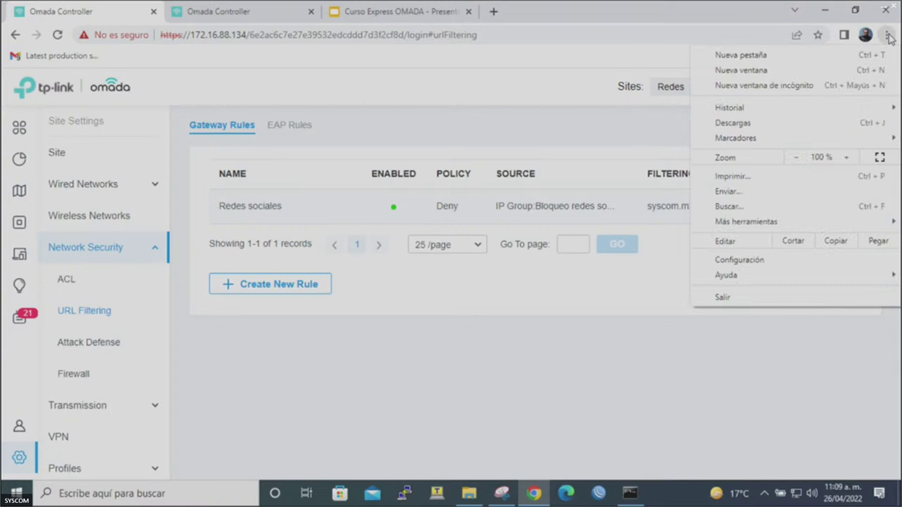
Load syscom.mx in a new incognito window to confirm it is blocked, then minimize the window.
{"action": "left_click", "coordinate": [825, 90]}
{"action": "type", "text": "sysc"}
{"action": "key", "text": "Return"}
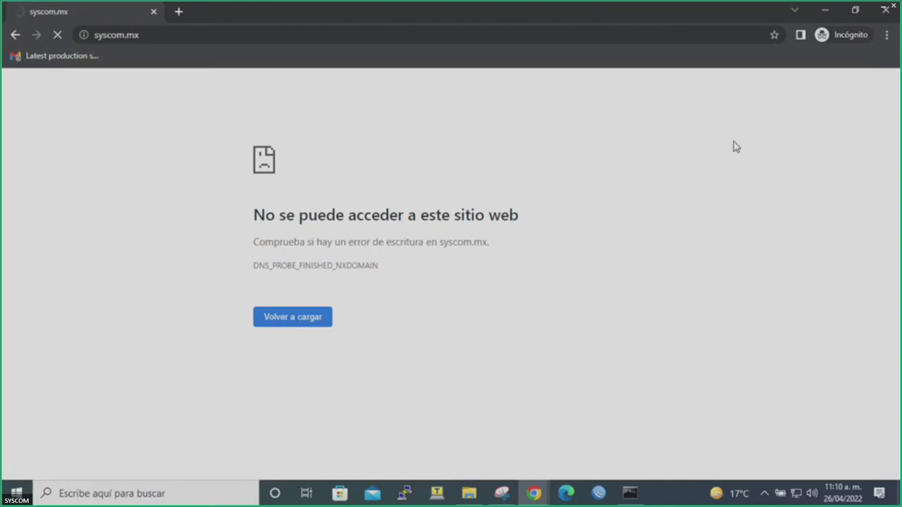
{"action": "left_click", "coordinate": [824, 11]}
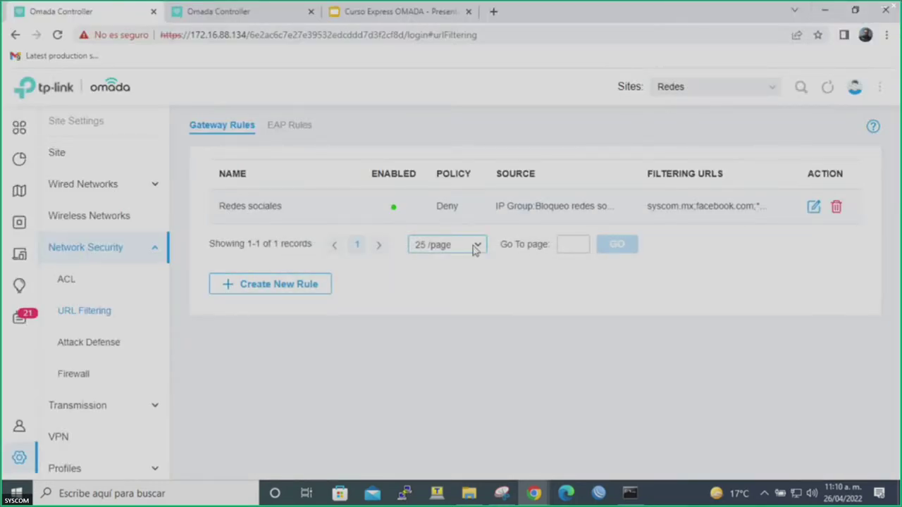
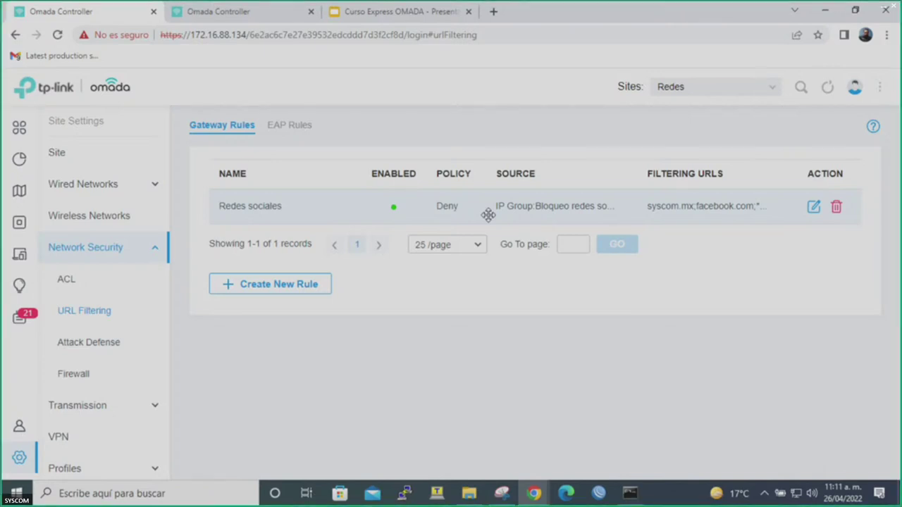
Look over the ACL and Services pages, then open the Redes Site Configuration settings.
{"action": "left_click", "coordinate": [154, 254]}
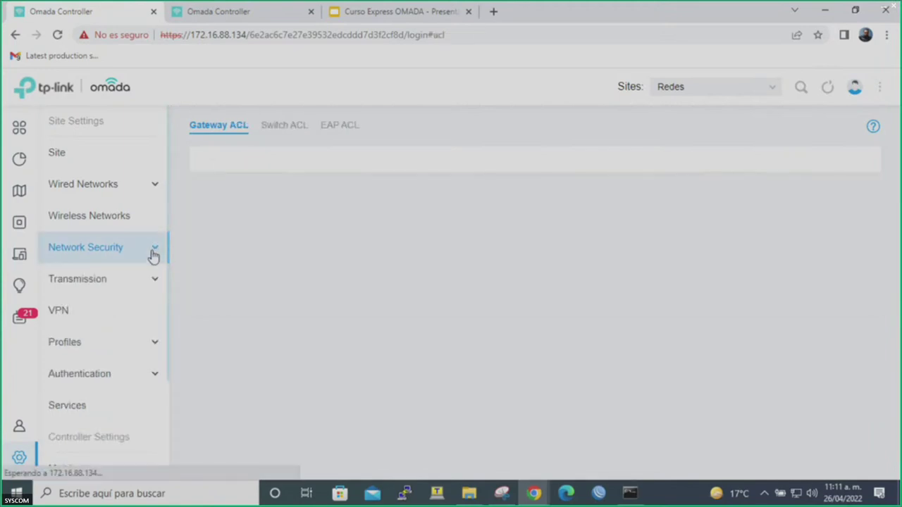
{"action": "left_click", "coordinate": [101, 405]}
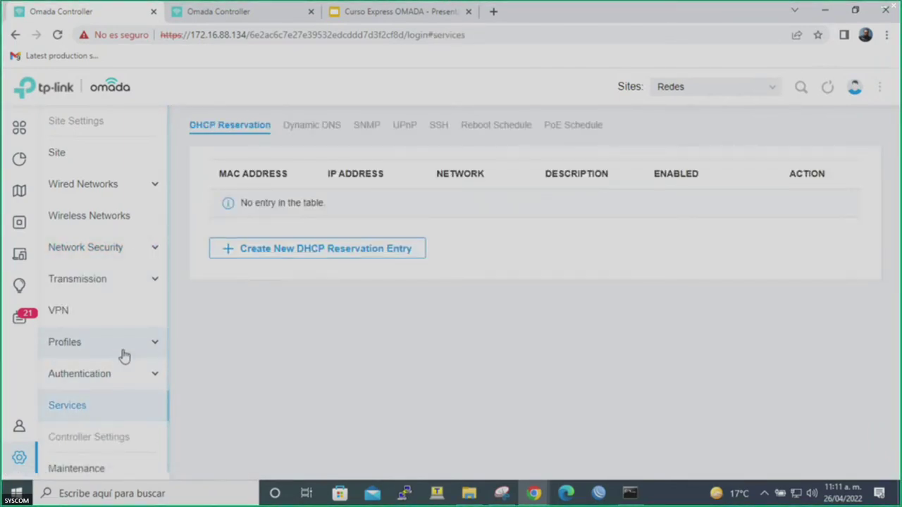
{"action": "scroll", "coordinate": [124, 356], "scroll_direction": "down", "scroll_amount": 1}
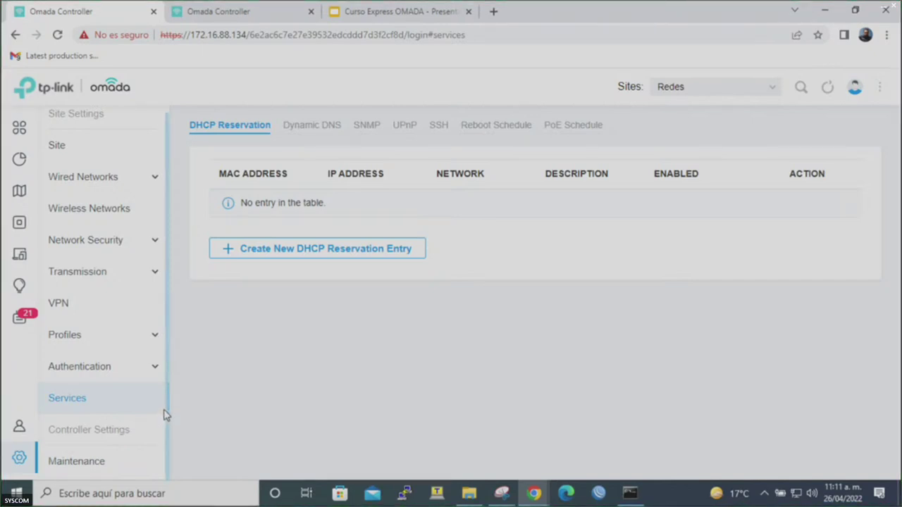
{"action": "left_click", "coordinate": [19, 428]}
{"action": "left_click", "coordinate": [19, 458]}
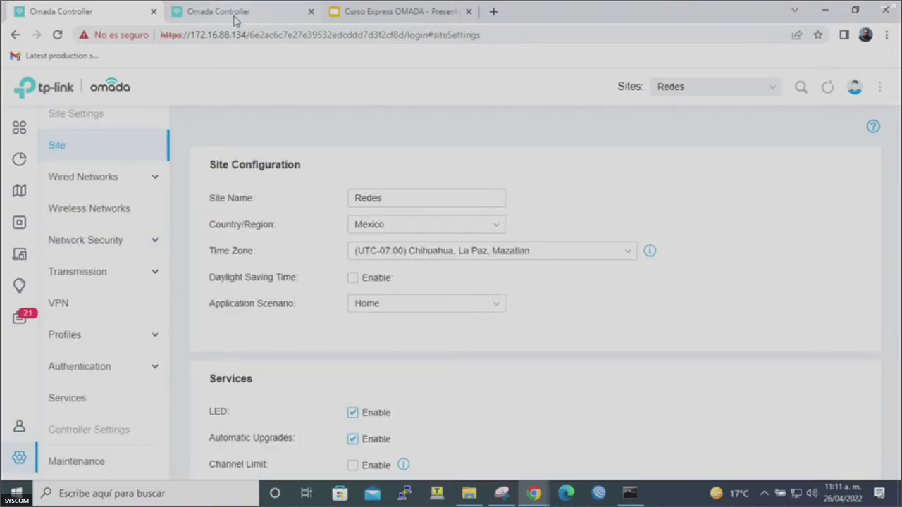
Load omada.tplinkcloud.com in a new Chrome tab.
{"action": "left_click", "coordinate": [494, 11]}
{"action": "type", "text": "omada"}
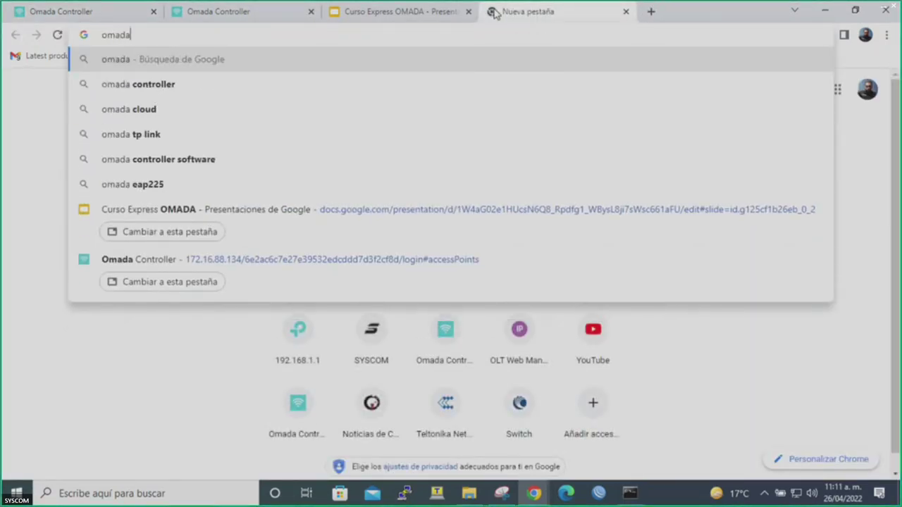
{"action": "type", "text": ".tplink"}
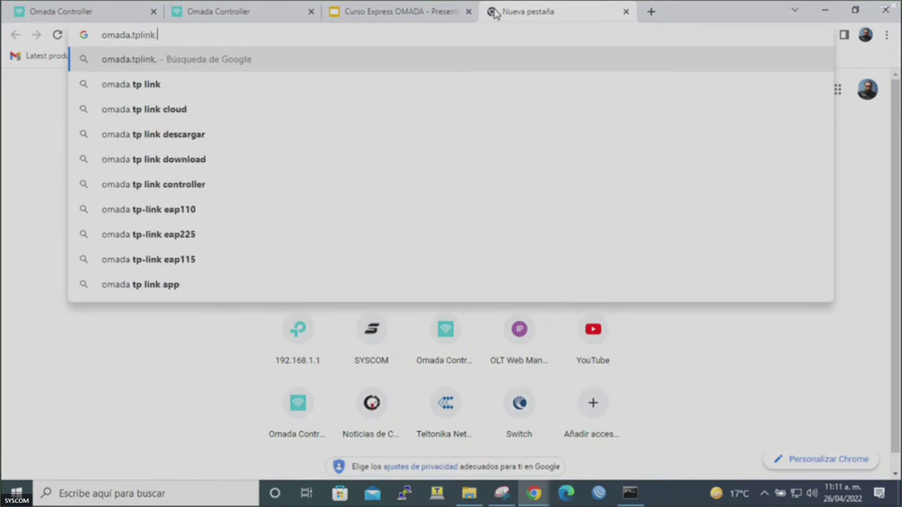
{"action": "type", "text": "cloud.com"}
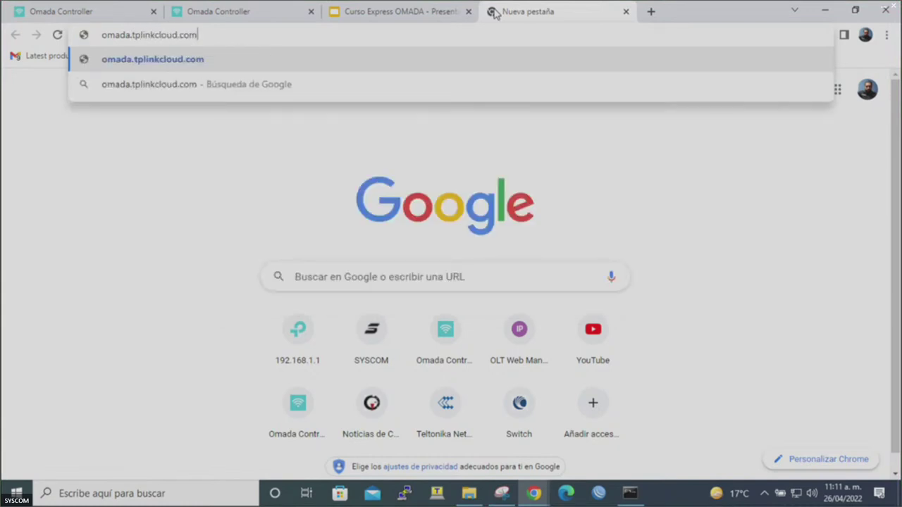
{"action": "key", "text": "Return"}
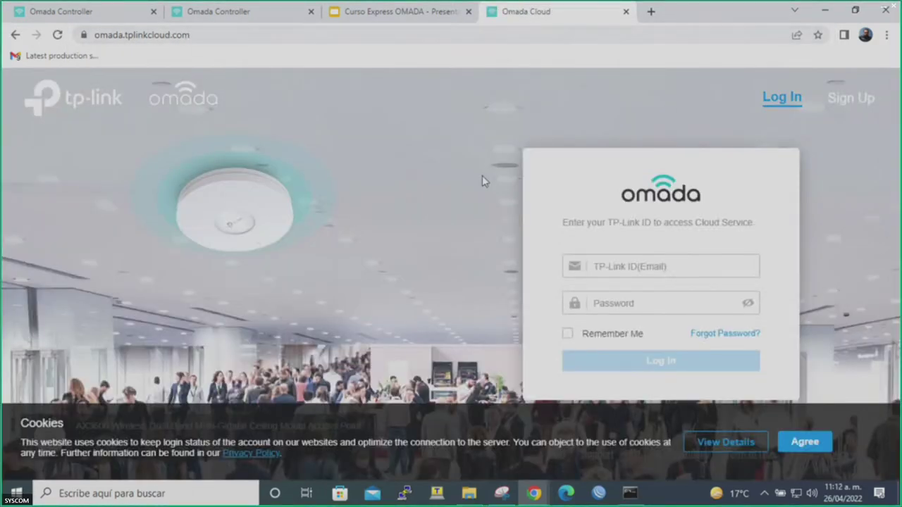
Log in to Omada Cloud with the account e-mail and password, declining Chrome's password saving.
{"action": "left_click", "coordinate": [646, 266]}
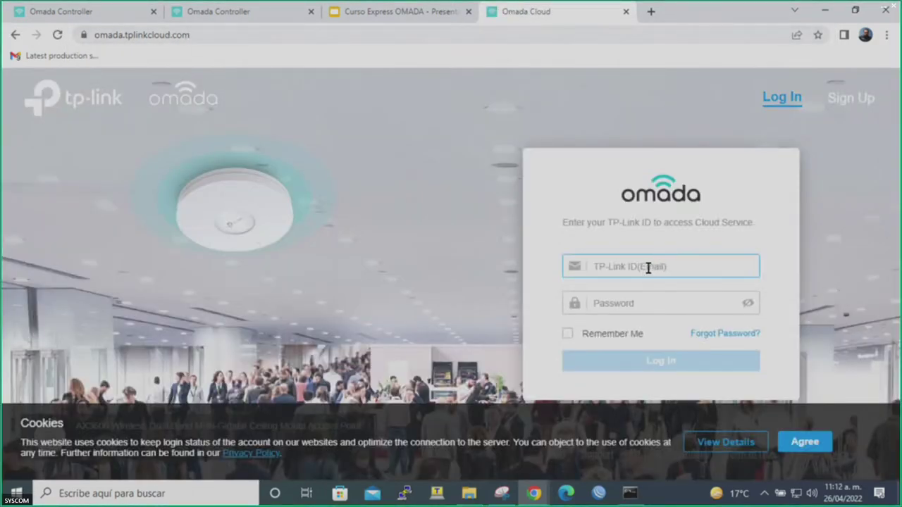
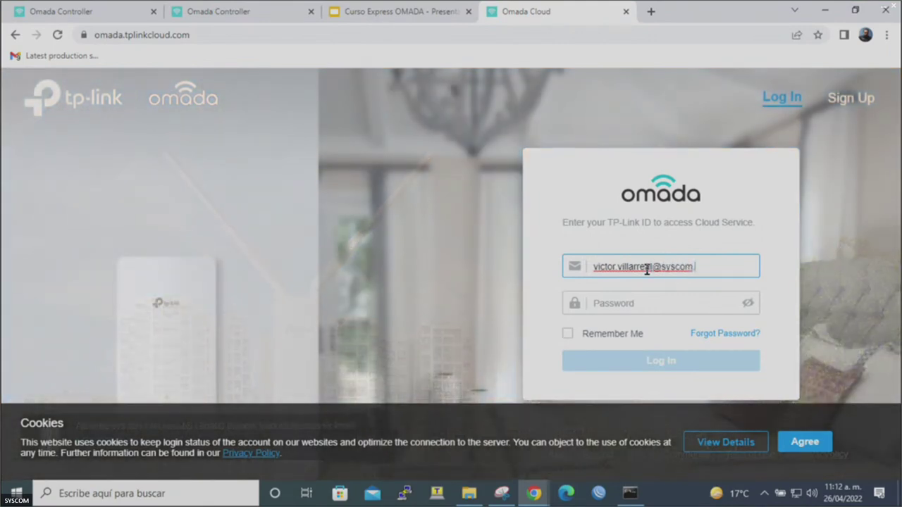
{"action": "key", "text": "Tab"}
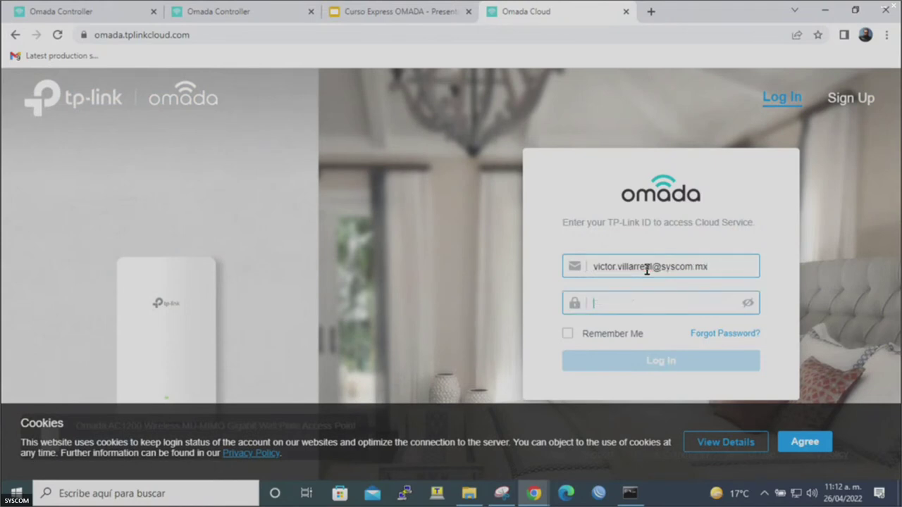
{"action": "type", "text": "*****"}
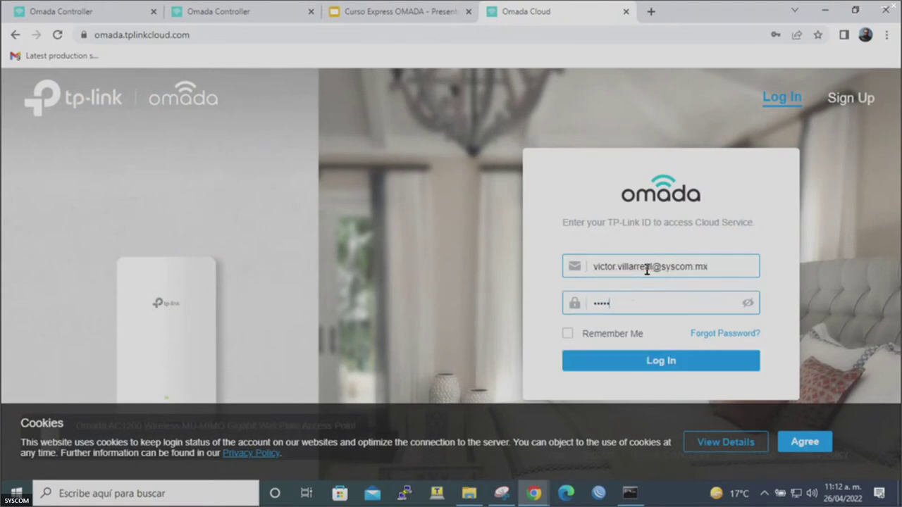
{"action": "type", "text": "*****"}
{"action": "key", "text": "Return"}
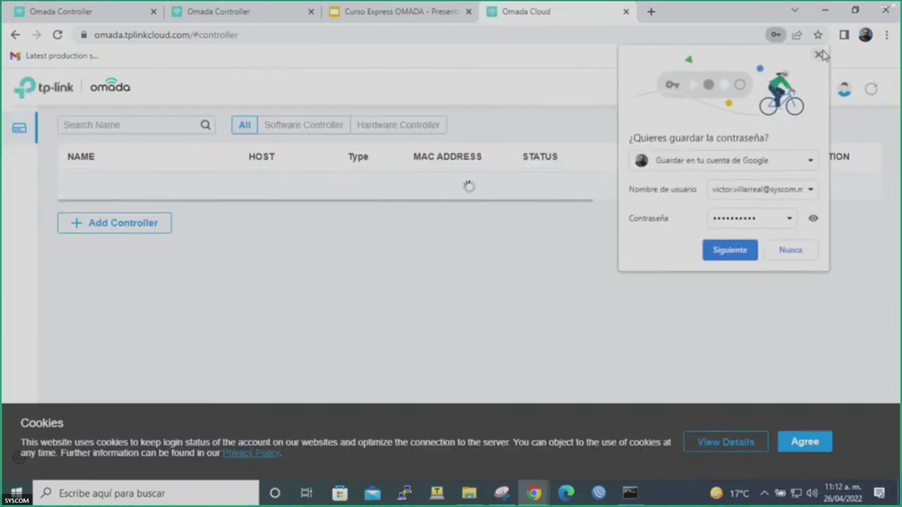
{"action": "left_click", "coordinate": [818, 54]}
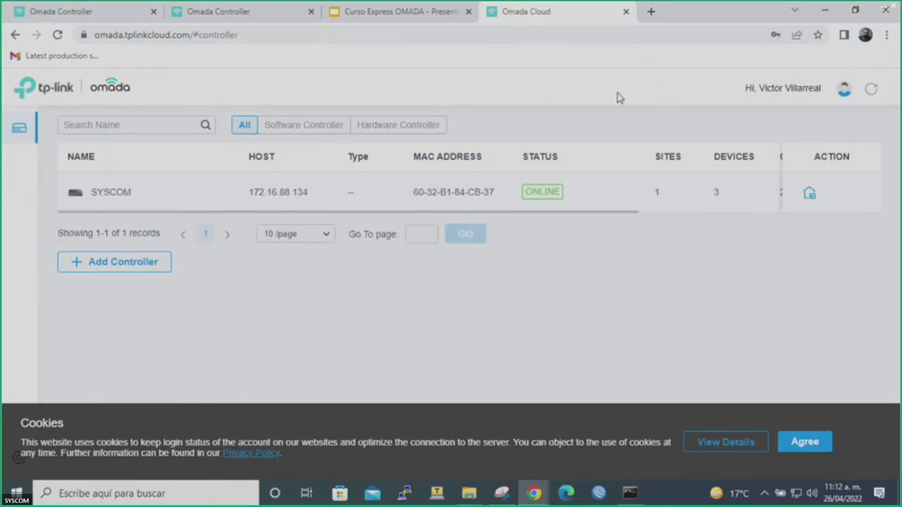
{"action": "left_click", "coordinate": [843, 94]}
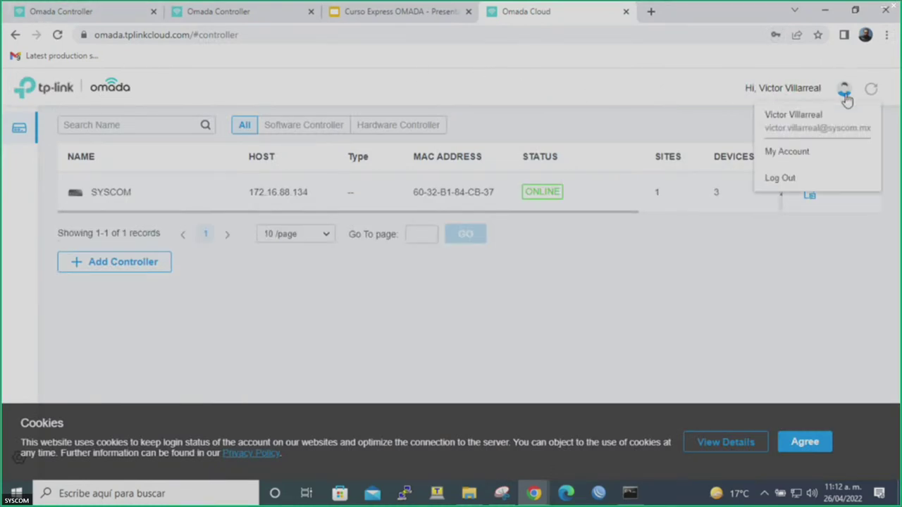
{"action": "left_click", "coordinate": [788, 178]}
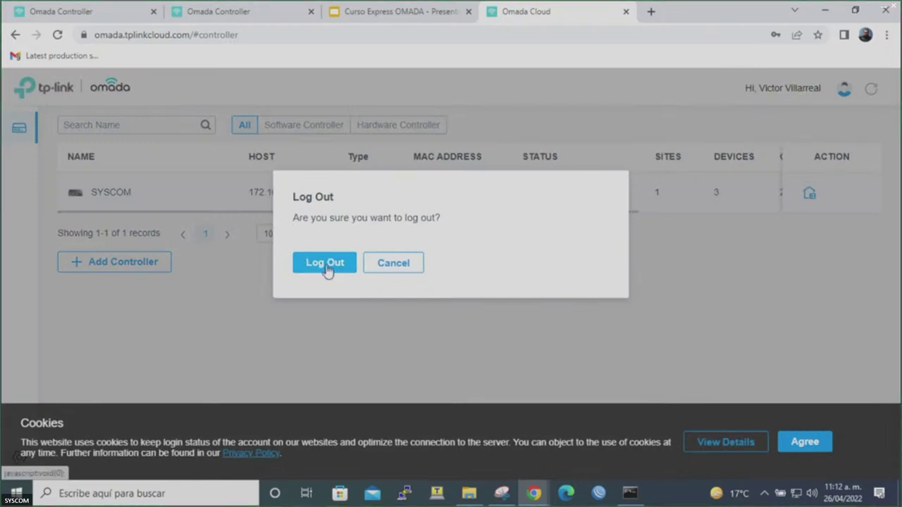
{"action": "left_click", "coordinate": [326, 266]}
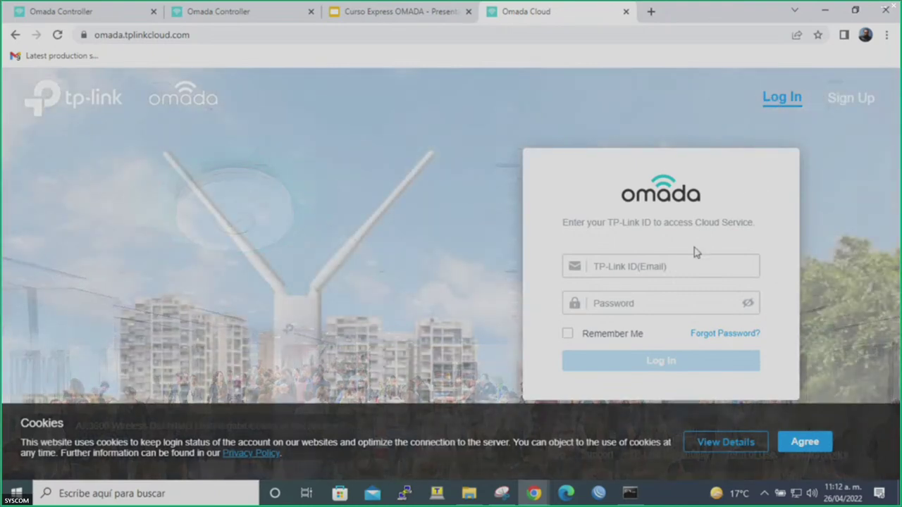
{"action": "left_click", "coordinate": [676, 262]}
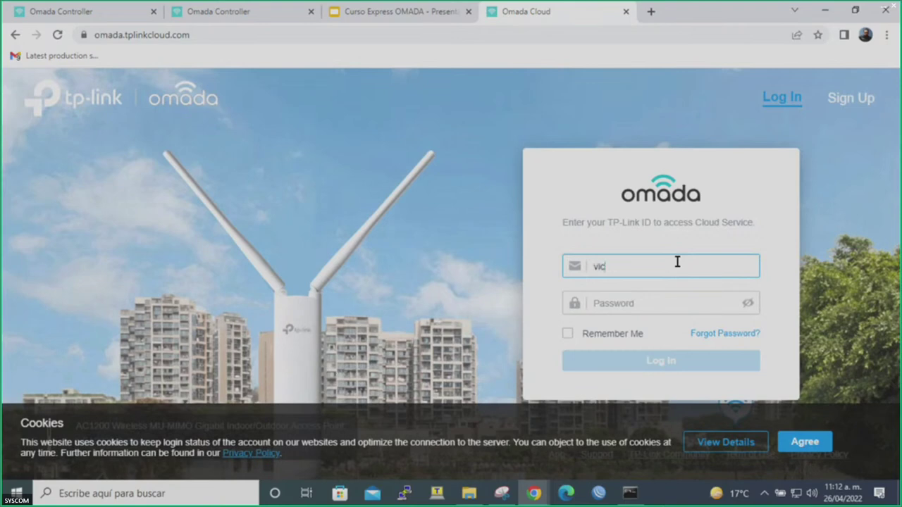
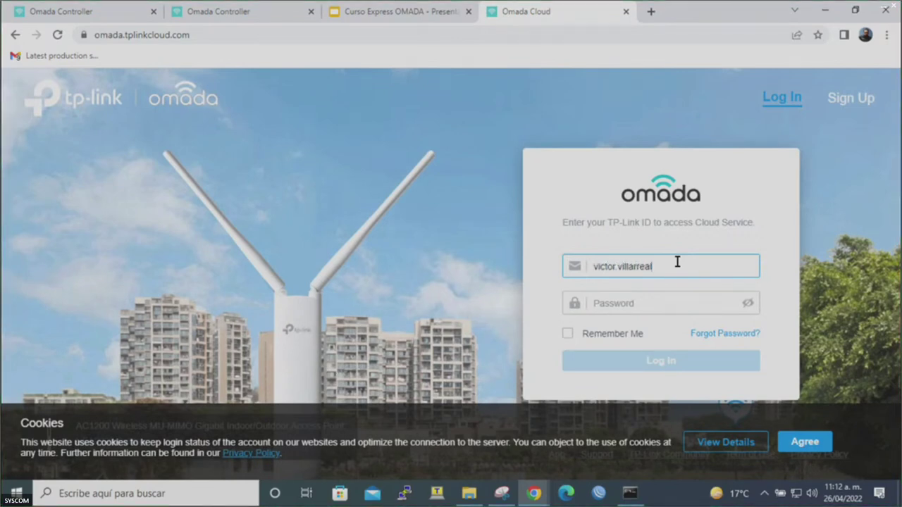
{"action": "key", "text": "Tab"}
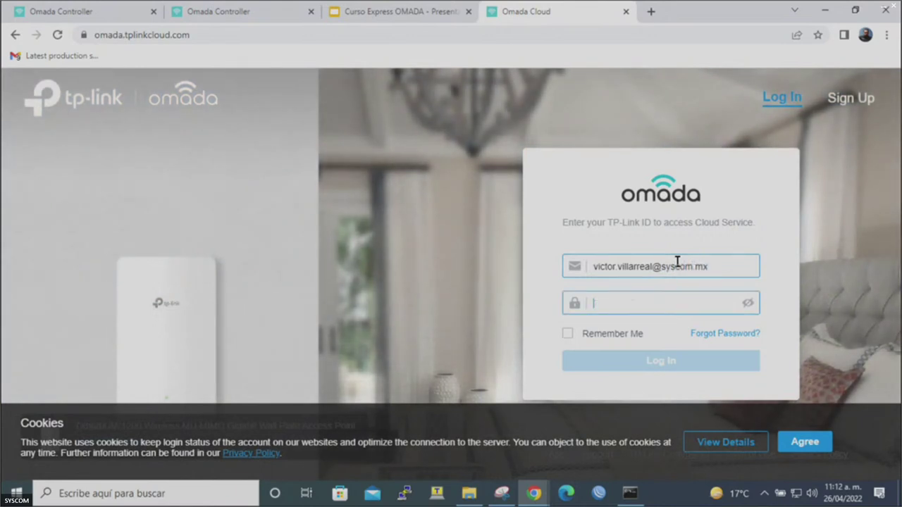
{"action": "type", "text": "••"}
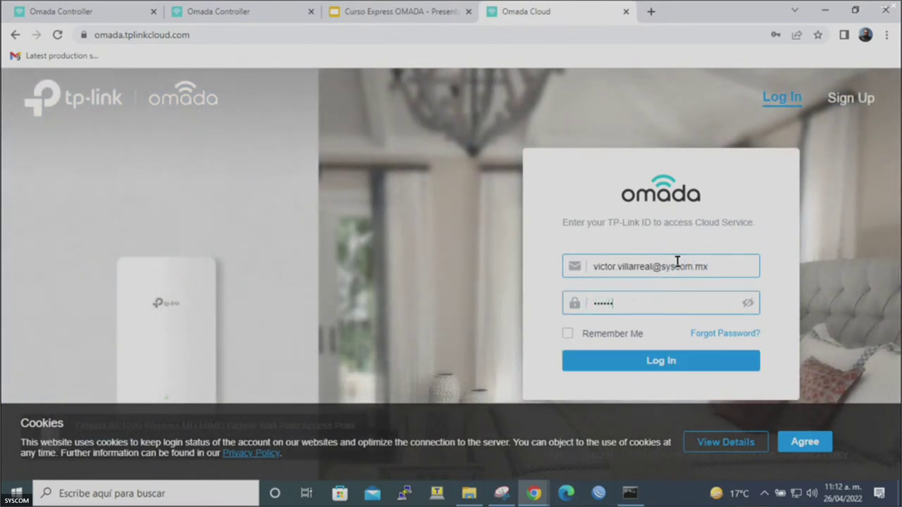
{"action": "key", "text": "Return"}
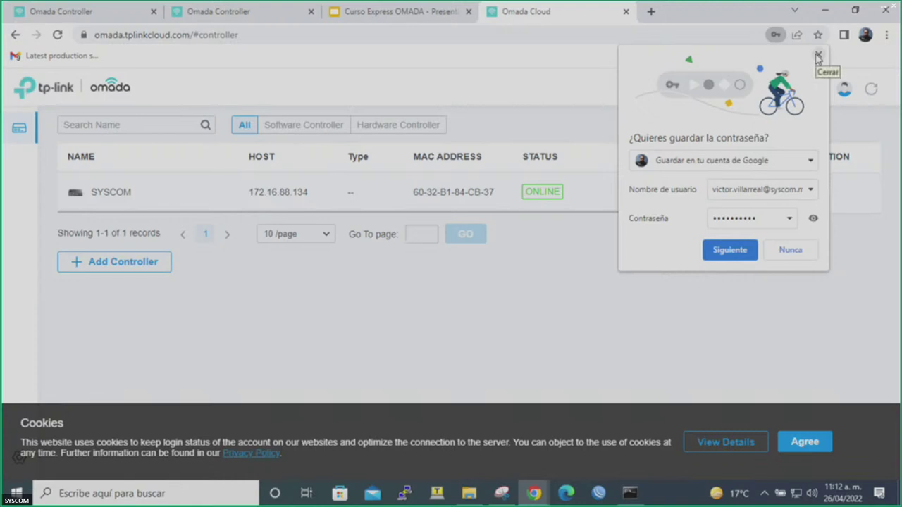
{"action": "left_click", "coordinate": [817, 56]}
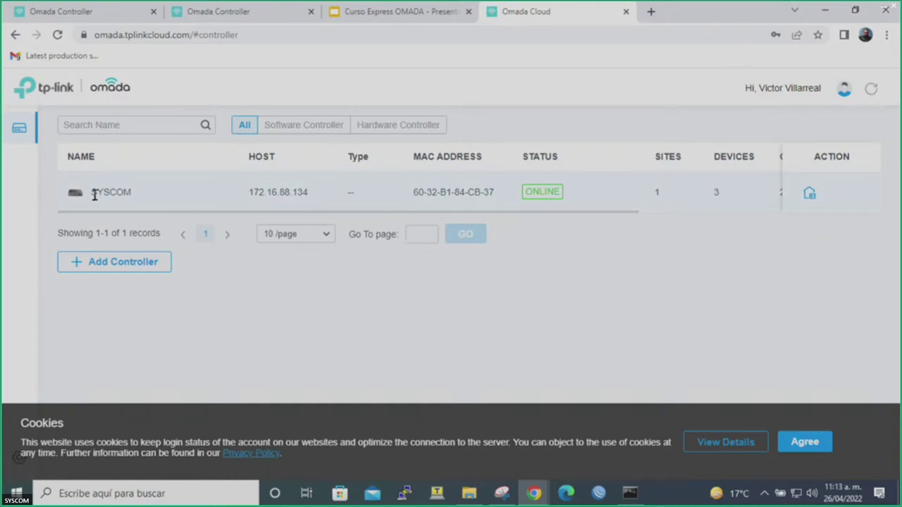
Compare the SYSCOM controller's cloud host IP with the local controller's address, ending on Omada Cloud.
{"action": "left_click_drag", "start_coordinate": [94, 196], "coordinate": [191, 197]}
{"action": "left_click_drag", "start_coordinate": [251, 195], "coordinate": [317, 191]}
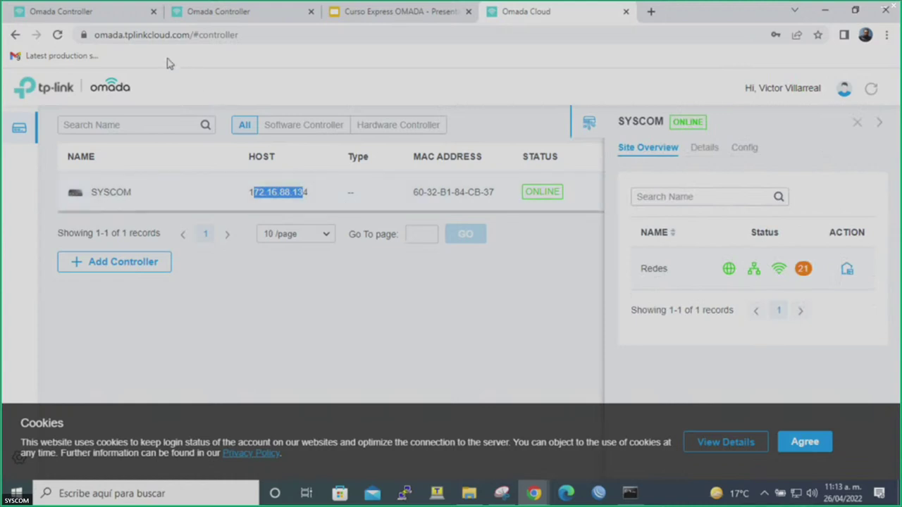
{"action": "left_click", "coordinate": [126, 20]}
{"action": "left_click_drag", "start_coordinate": [192, 35], "coordinate": [242, 39]}
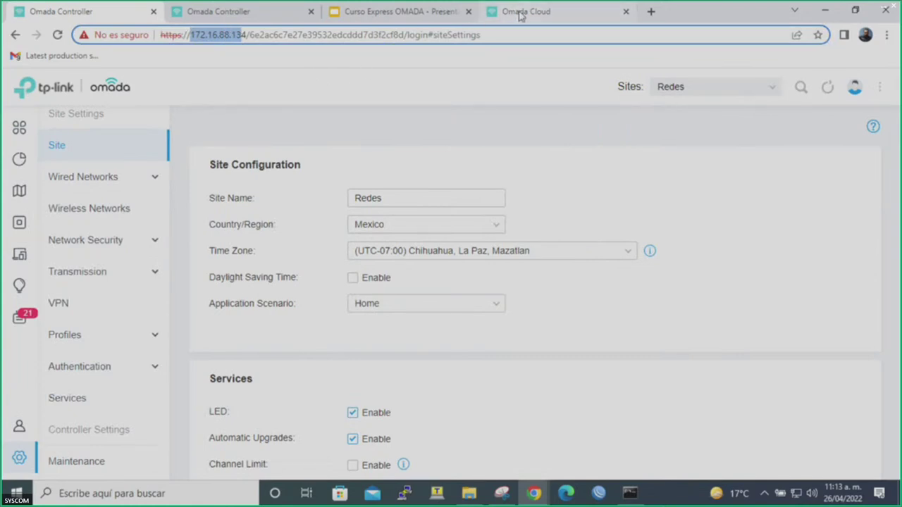
{"action": "left_click", "coordinate": [519, 14]}
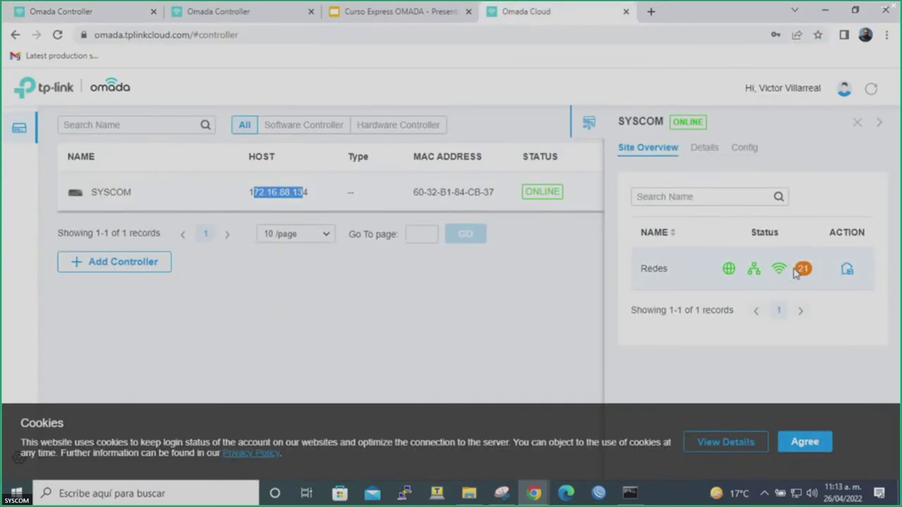
{"action": "left_click", "coordinate": [113, 14]}
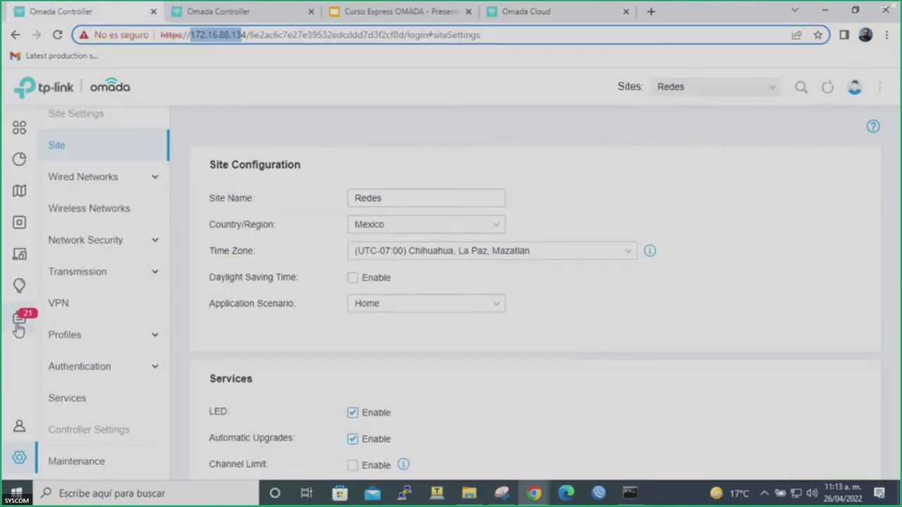
{"action": "left_click", "coordinate": [521, 12]}
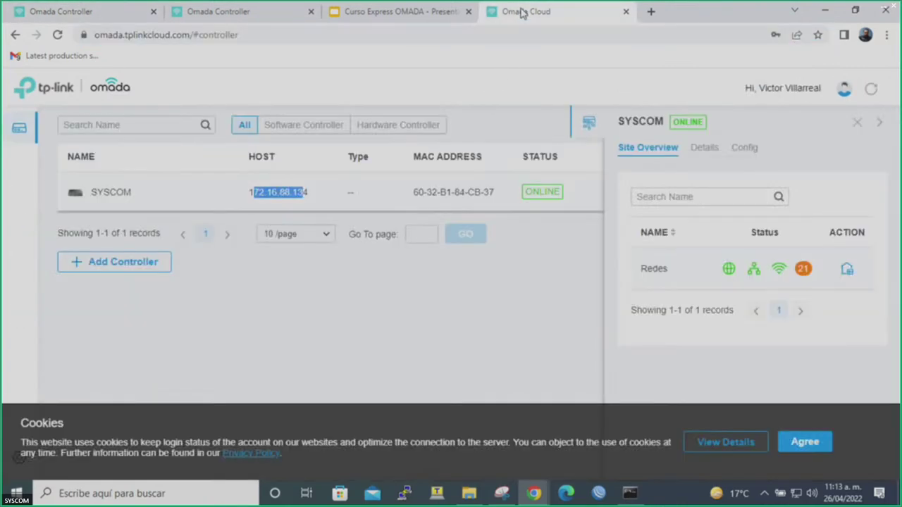
{"action": "left_click", "coordinate": [725, 275]}
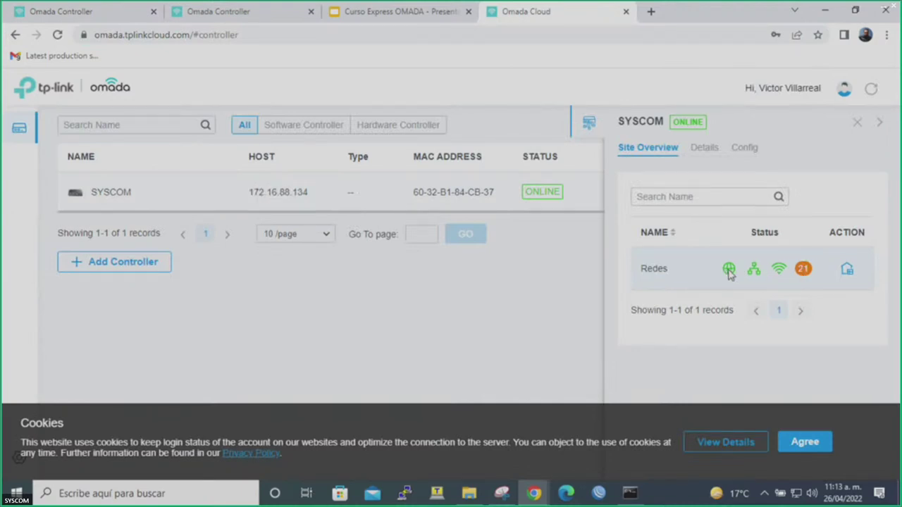
Launch the Redes site through the cloud, accept cookies, and show the local controller dashboard.
{"action": "left_click", "coordinate": [844, 275]}
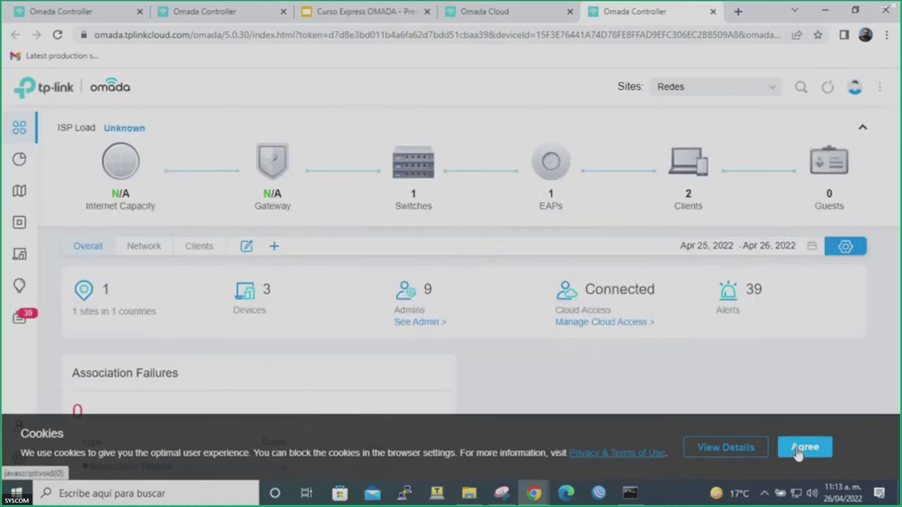
{"action": "left_click", "coordinate": [803, 448]}
{"action": "mouse_move", "coordinate": [426, 189]}
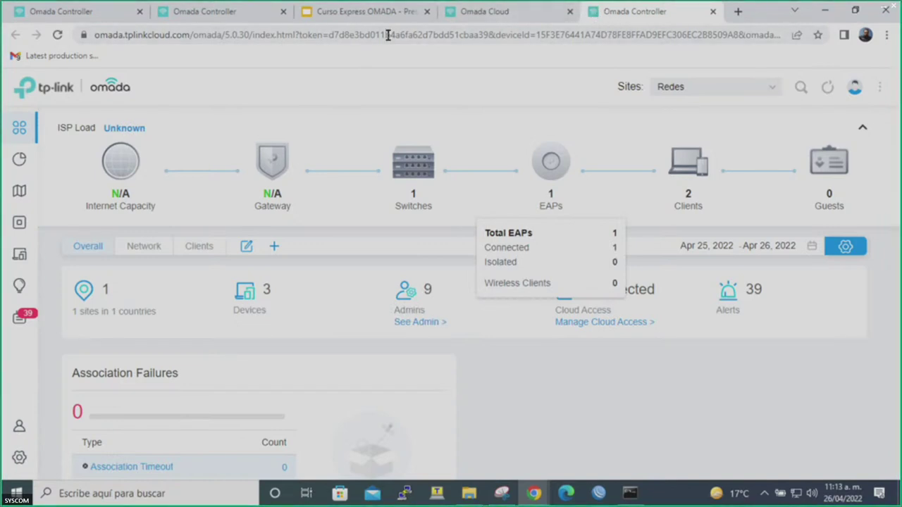
{"action": "left_click", "coordinate": [91, 11]}
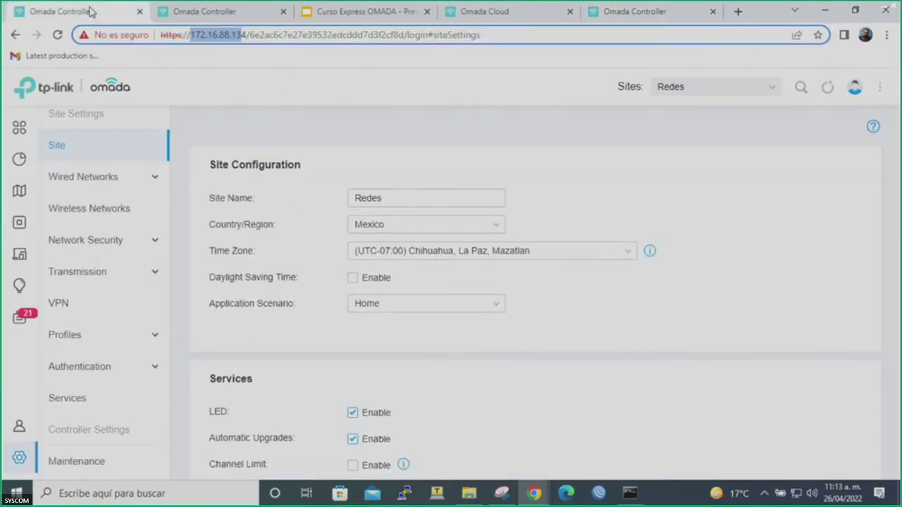
{"action": "left_click", "coordinate": [21, 127]}
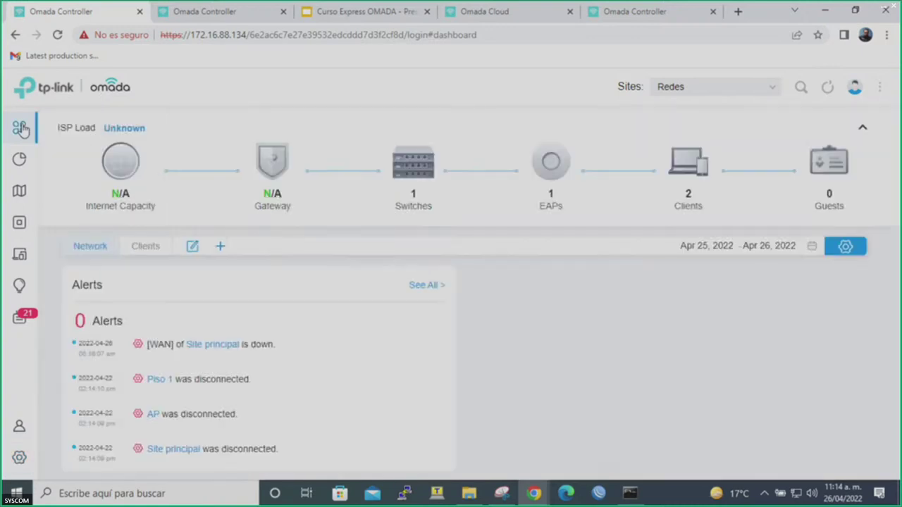
Compare the Redes device lists in the local and cloud sessions, then enter cloud-session settings.
{"action": "left_click", "coordinate": [655, 11]}
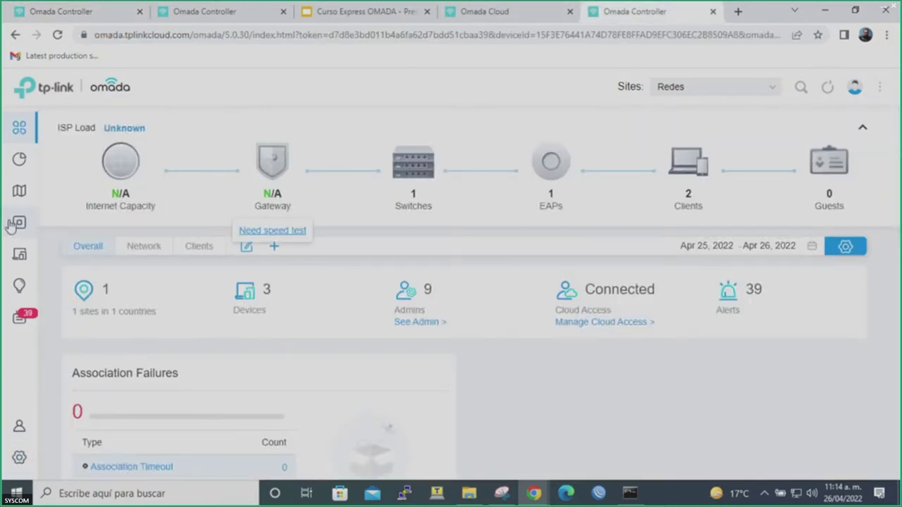
{"action": "left_click", "coordinate": [13, 223]}
{"action": "left_click", "coordinate": [89, 14]}
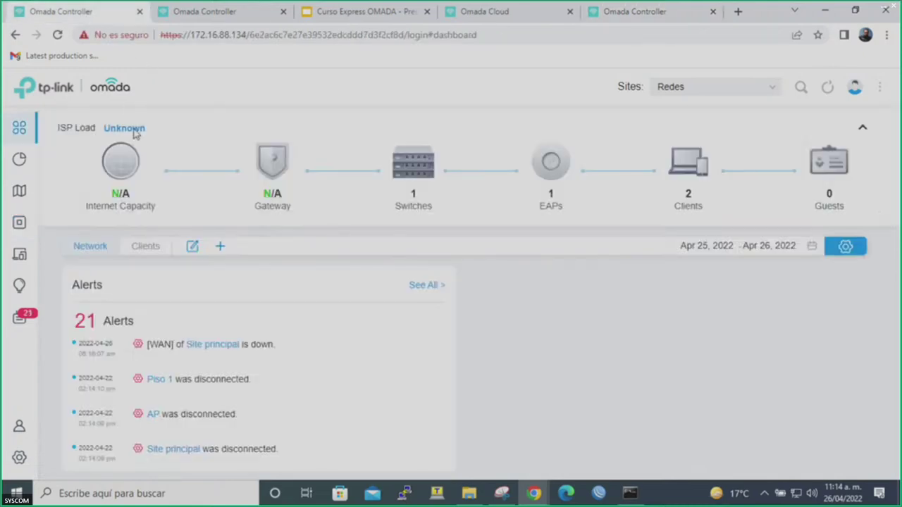
{"action": "left_click", "coordinate": [19, 224]}
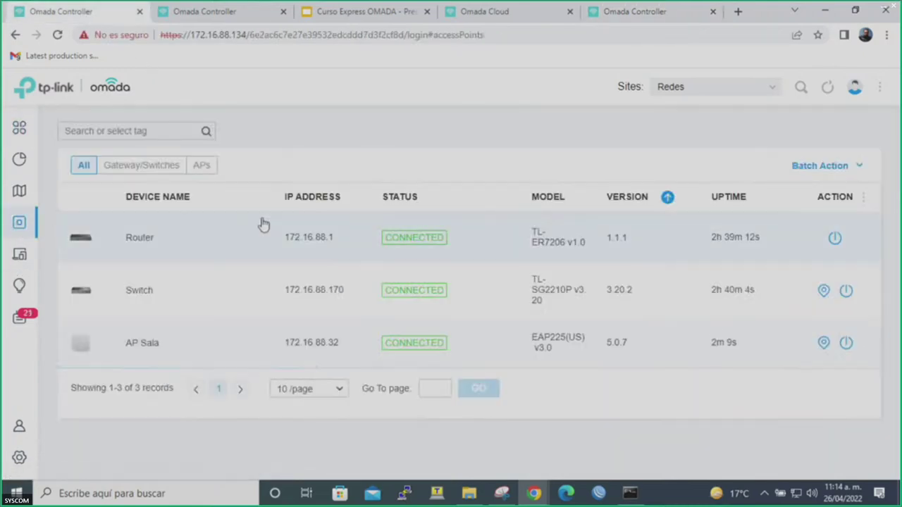
{"action": "left_click", "coordinate": [611, 16]}
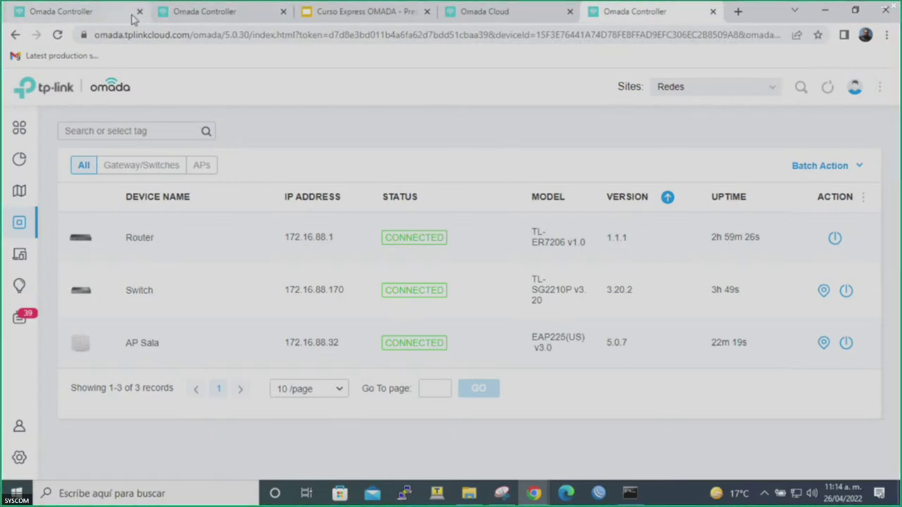
{"action": "left_click", "coordinate": [115, 14]}
{"action": "left_click", "coordinate": [618, 16]}
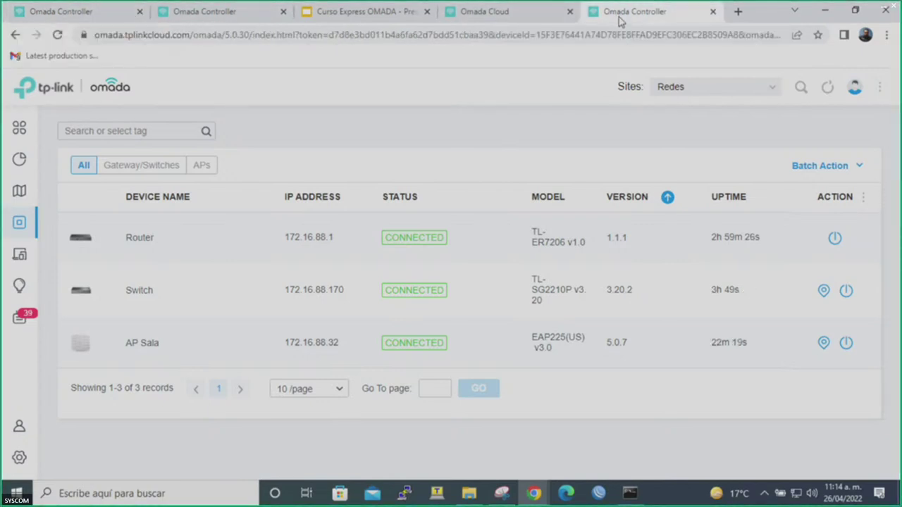
{"action": "left_click", "coordinate": [17, 458]}
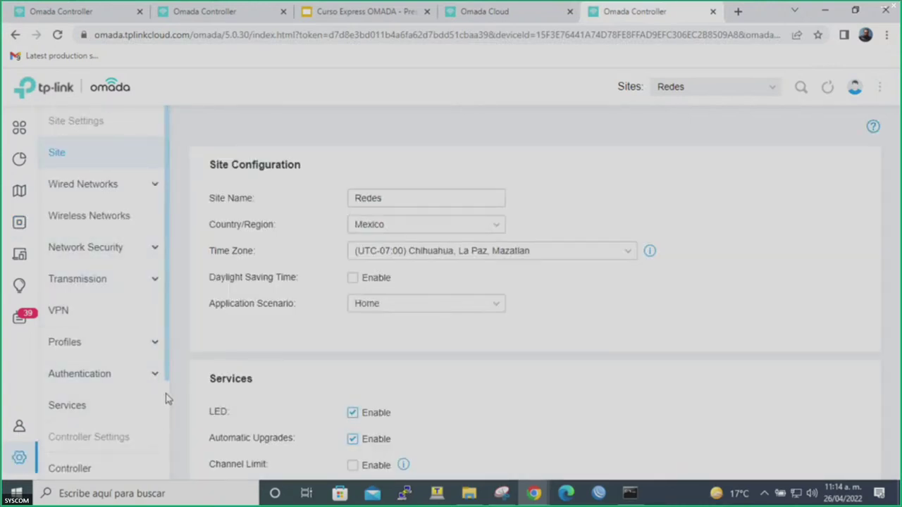
Check the Cloud Access status and highlight the Owner ID before moving to admin accounts.
{"action": "left_click_drag", "start_coordinate": [165, 375], "coordinate": [177, 483]}
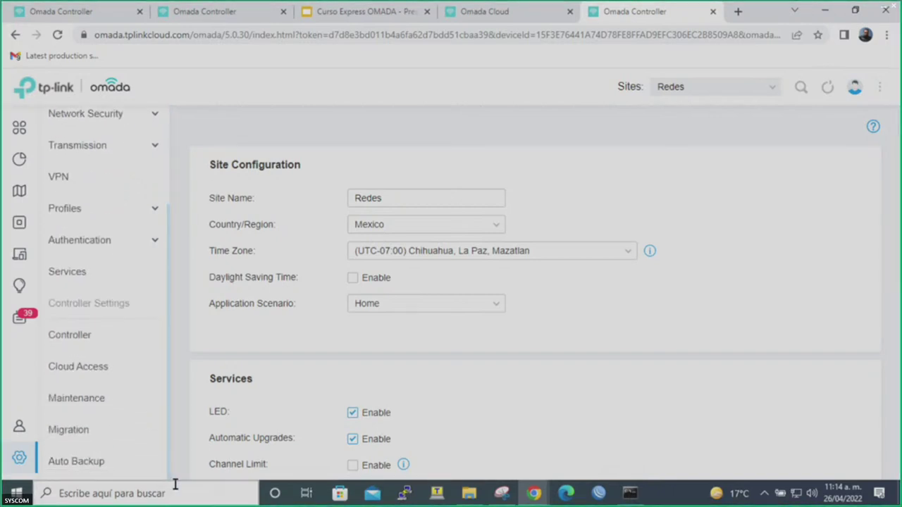
{"action": "left_click", "coordinate": [100, 377]}
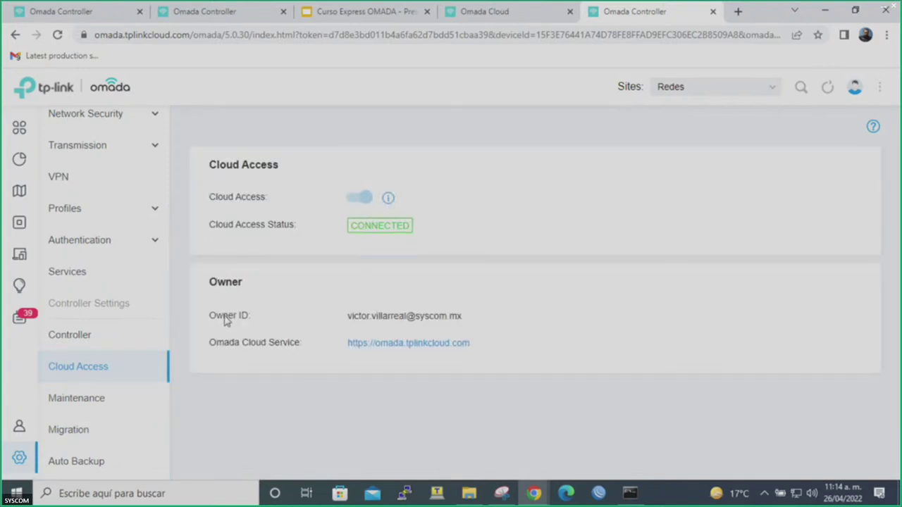
{"action": "left_click_drag", "start_coordinate": [222, 319], "coordinate": [469, 330]}
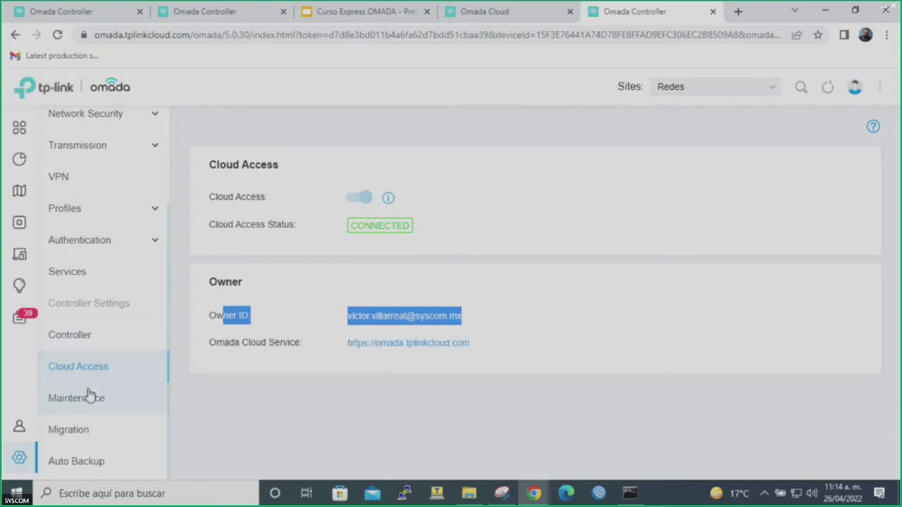
{"action": "left_click", "coordinate": [553, 264]}
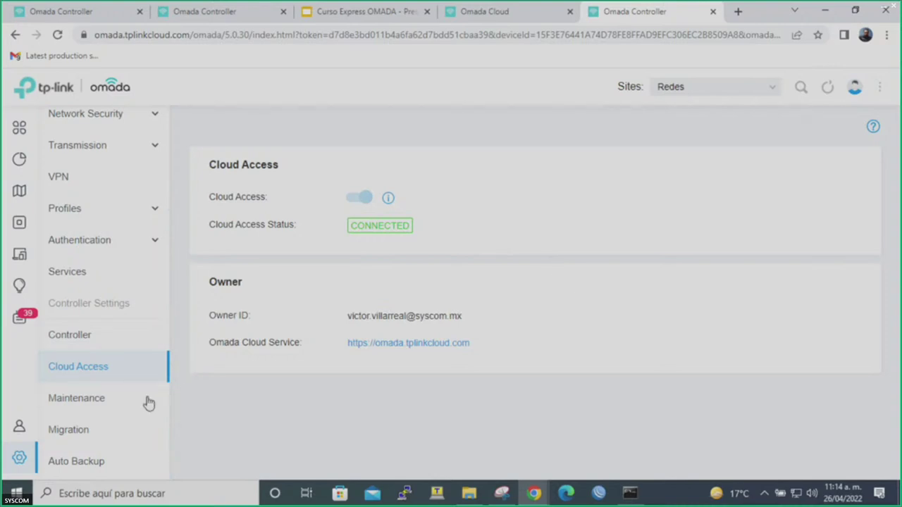
{"action": "left_click_drag", "start_coordinate": [365, 320], "coordinate": [443, 317]}
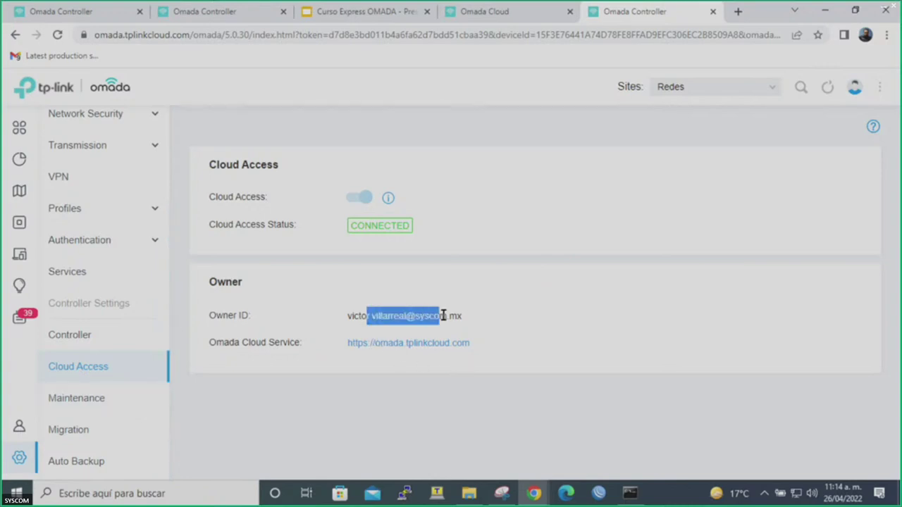
{"action": "double_click", "coordinate": [406, 315]}
{"action": "left_click", "coordinate": [23, 427]}
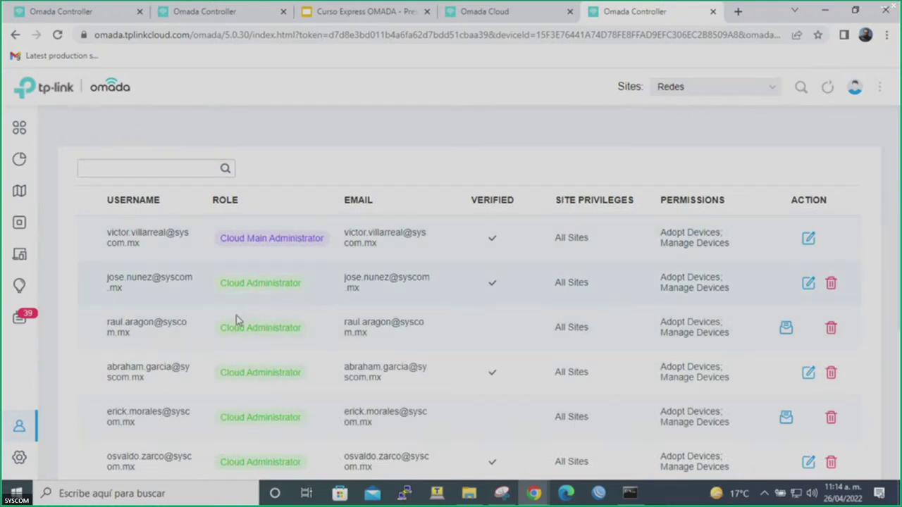
Scroll the admin list, start a new cloud-user admin account, then cancel the form.
{"action": "scroll", "coordinate": [212, 412], "scroll_direction": "down", "scroll_amount": 3}
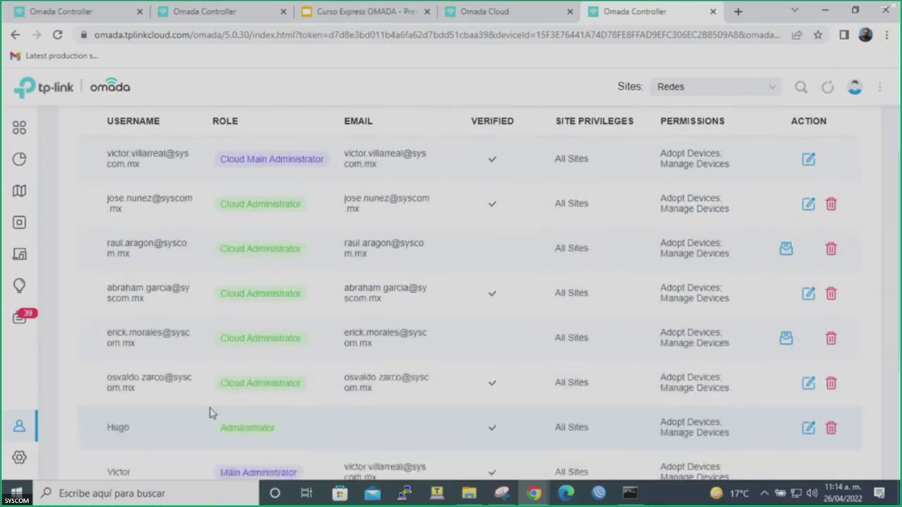
{"action": "scroll", "coordinate": [209, 413], "scroll_direction": "down", "scroll_amount": 2}
{"action": "scroll", "coordinate": [209, 413], "scroll_direction": "up", "scroll_amount": 2}
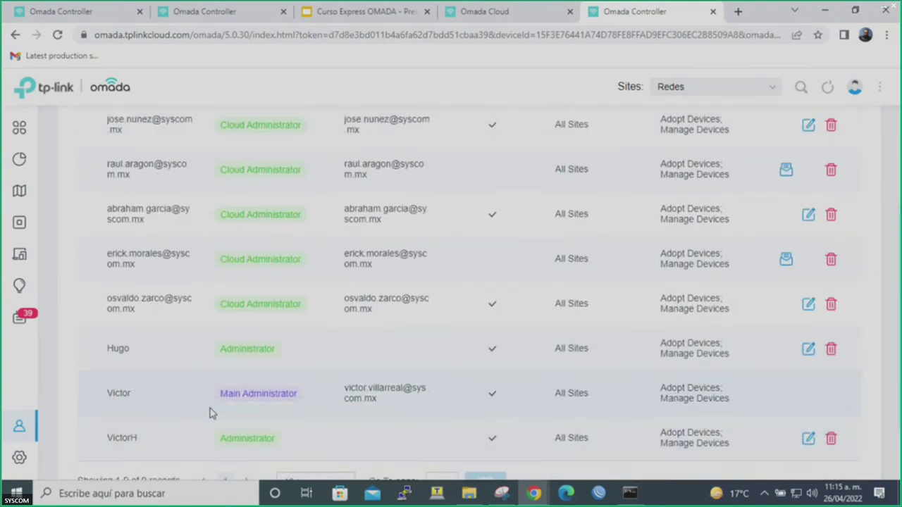
{"action": "scroll", "coordinate": [209, 413], "scroll_direction": "up", "scroll_amount": 1}
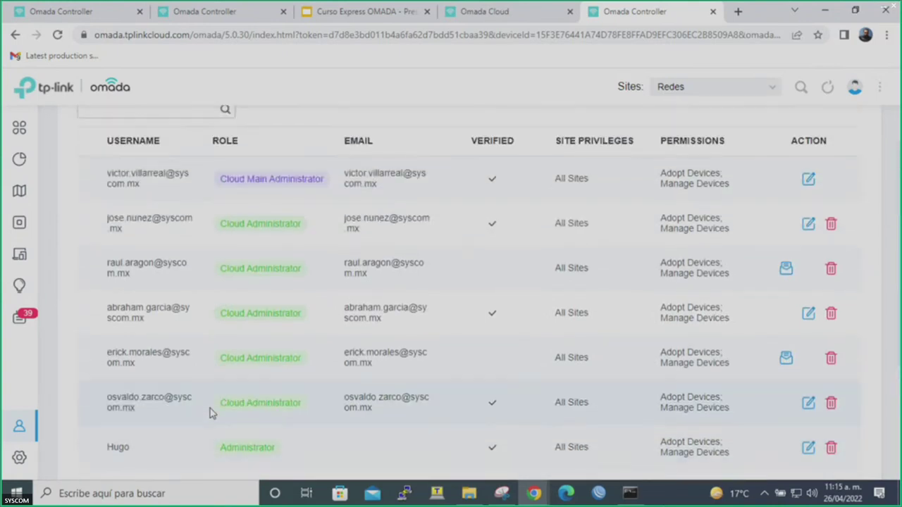
{"action": "scroll", "coordinate": [209, 412], "scroll_direction": "down", "scroll_amount": 3}
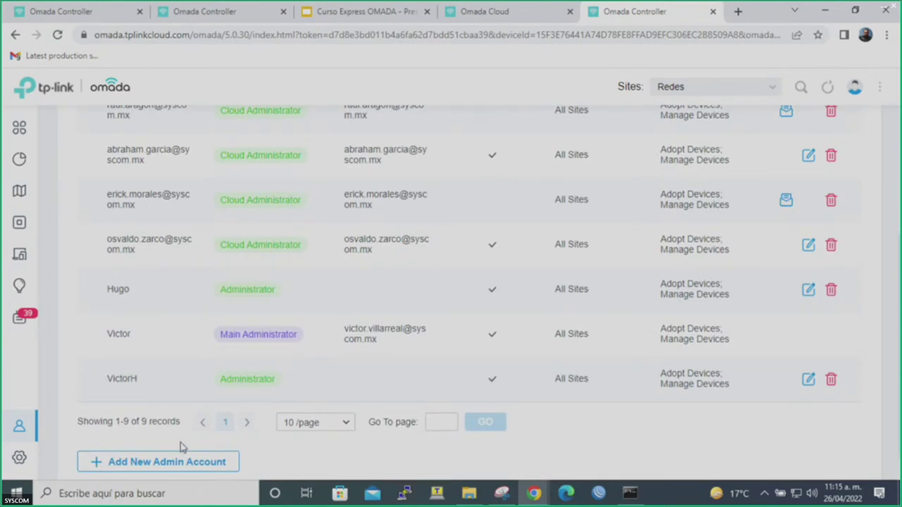
{"action": "left_click", "coordinate": [165, 466]}
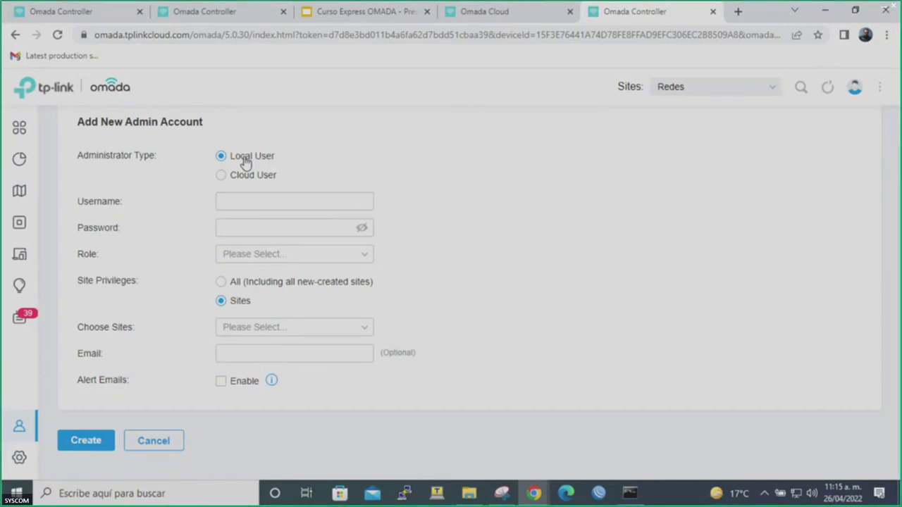
{"action": "left_click", "coordinate": [247, 176]}
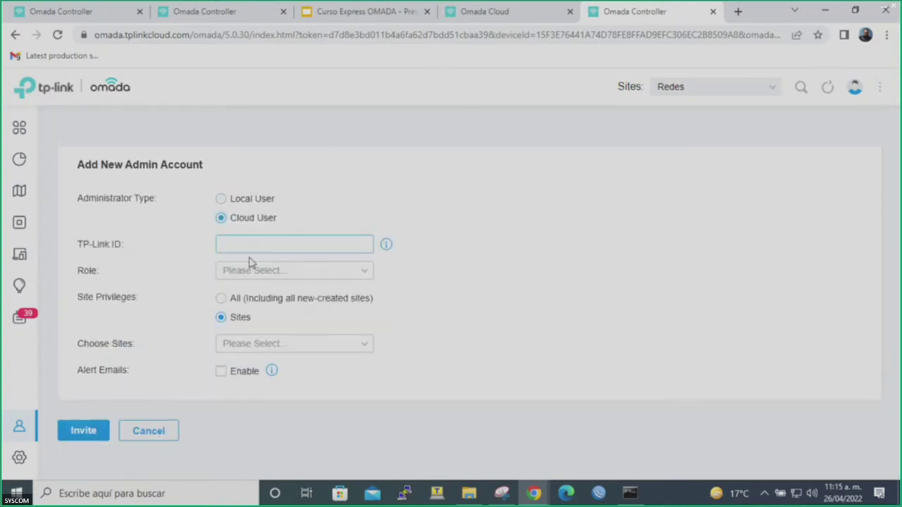
{"action": "left_click", "coordinate": [148, 432]}
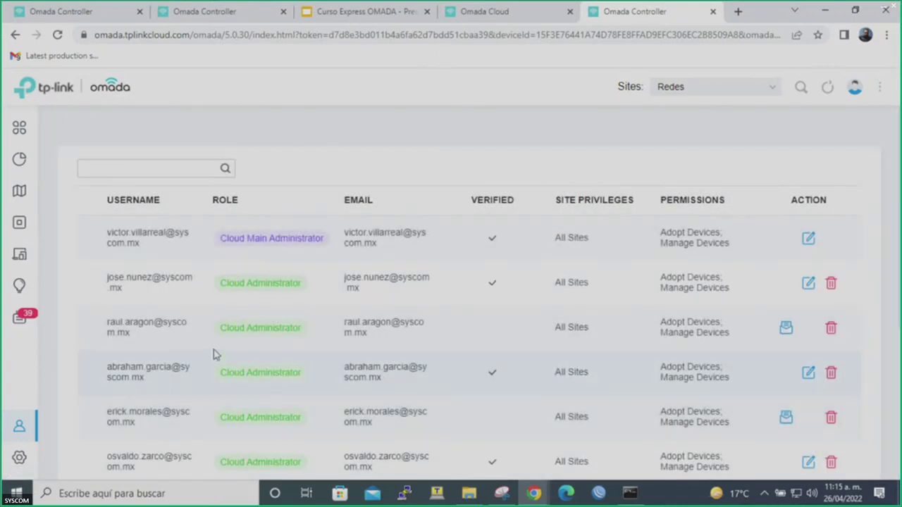
Highlight the SYSCOM controller's name and host address in Omada Cloud, then close its site panel.
{"action": "left_click", "coordinate": [470, 21]}
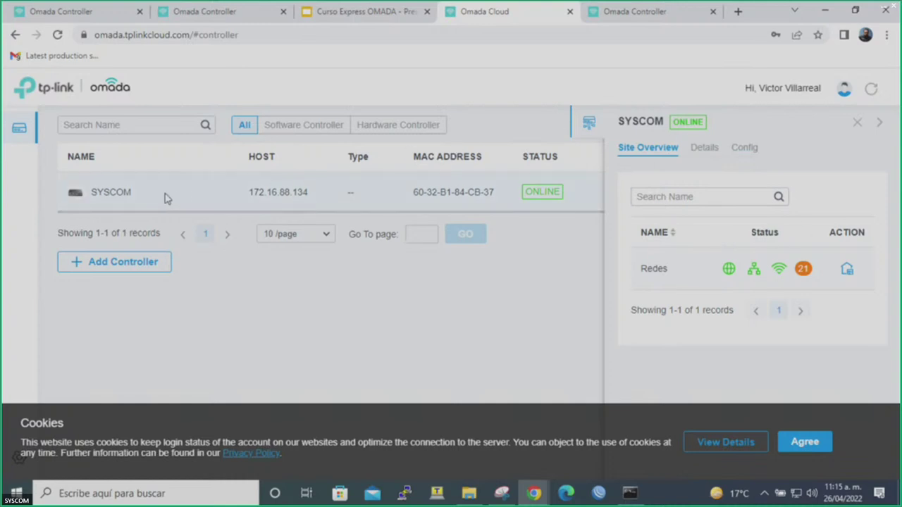
{"action": "left_click_drag", "start_coordinate": [92, 192], "coordinate": [125, 192]}
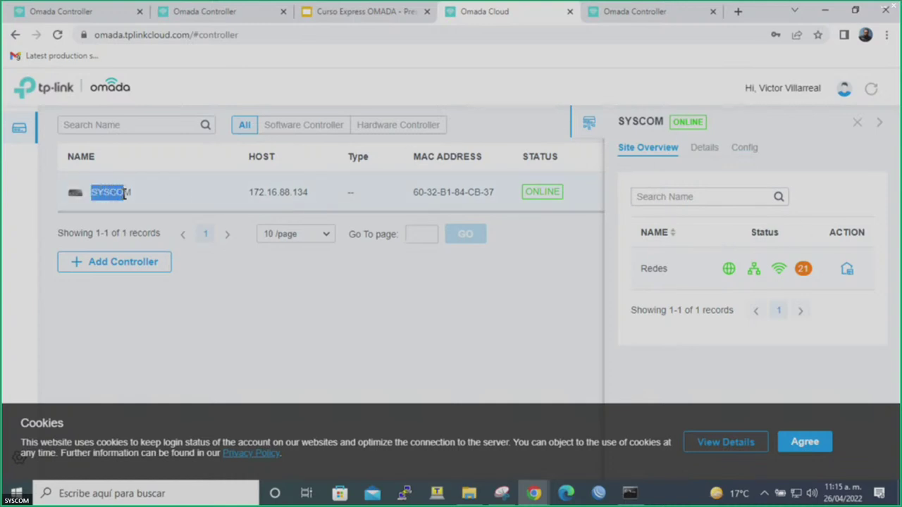
{"action": "left_click_drag", "start_coordinate": [292, 192], "coordinate": [303, 192]}
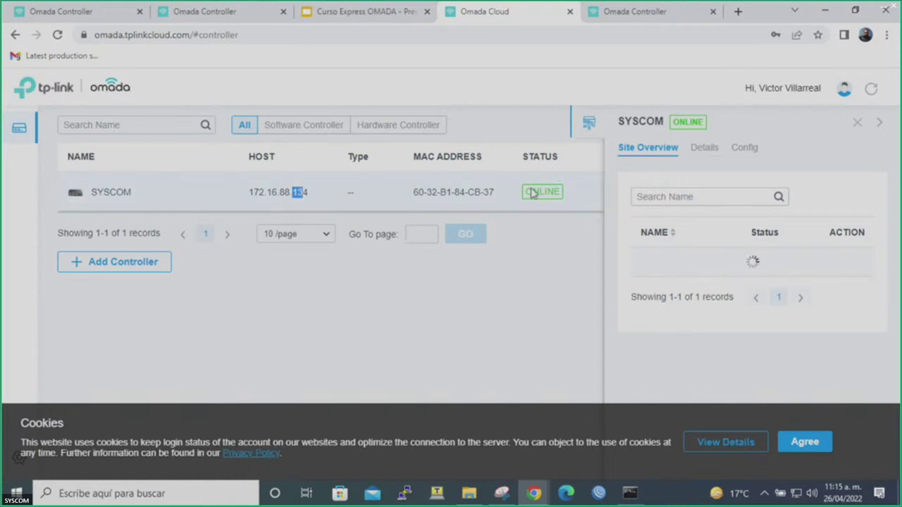
{"action": "left_click", "coordinate": [856, 124]}
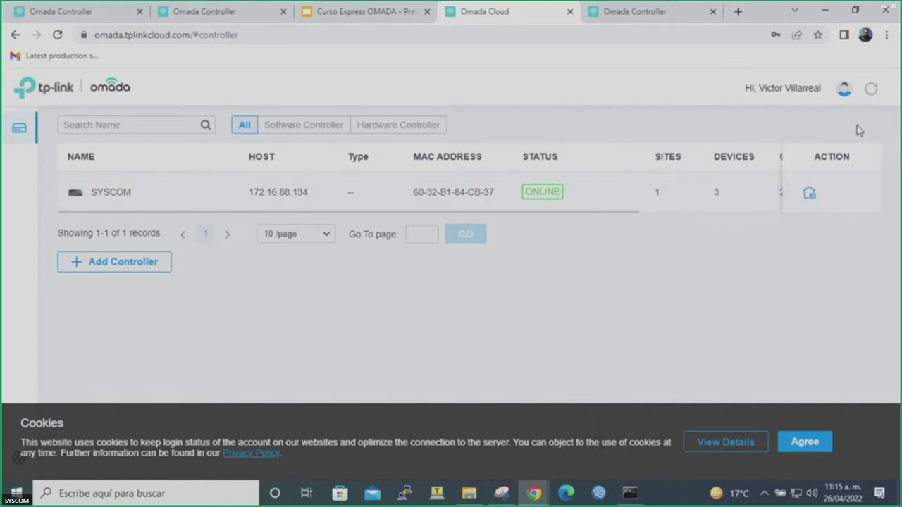
Switch between tabs, ending on the local device list with Router, Switch and AP Sala.
{"action": "left_click", "coordinate": [610, 10]}
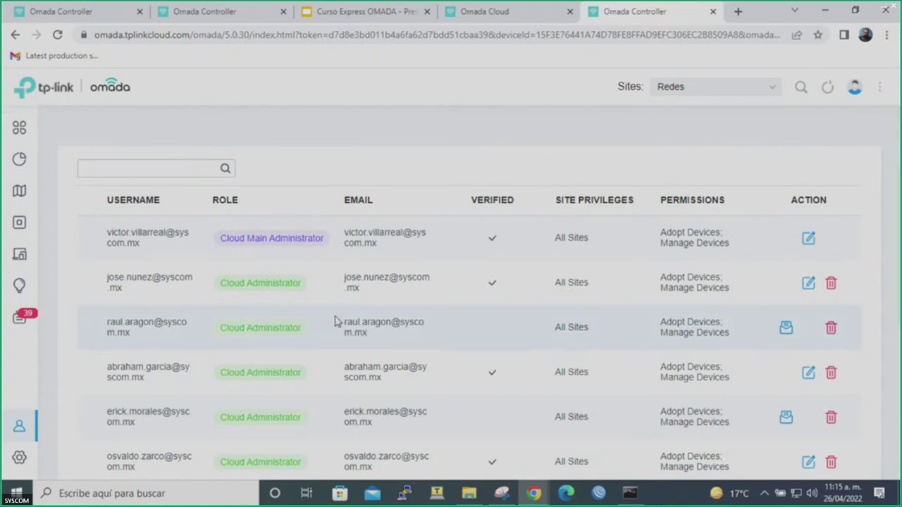
{"action": "scroll", "coordinate": [335, 321], "scroll_direction": "down", "scroll_amount": 4}
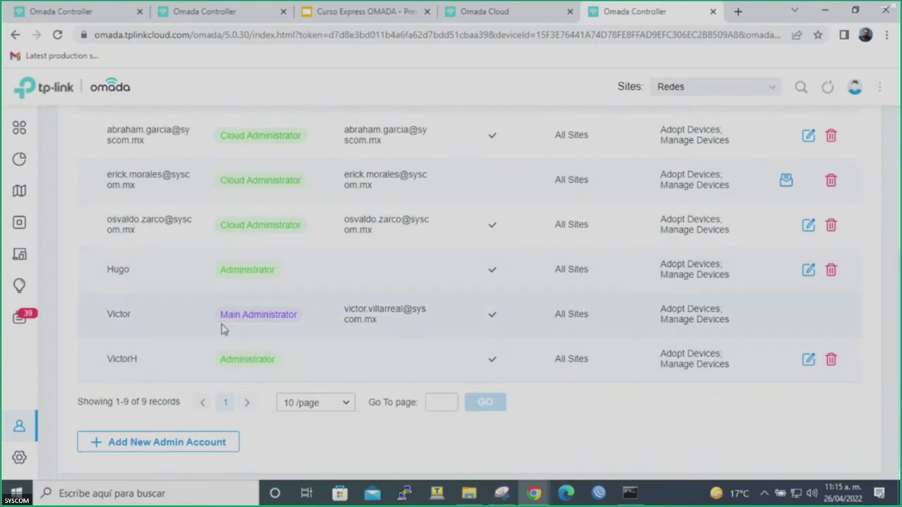
{"action": "left_click", "coordinate": [87, 11]}
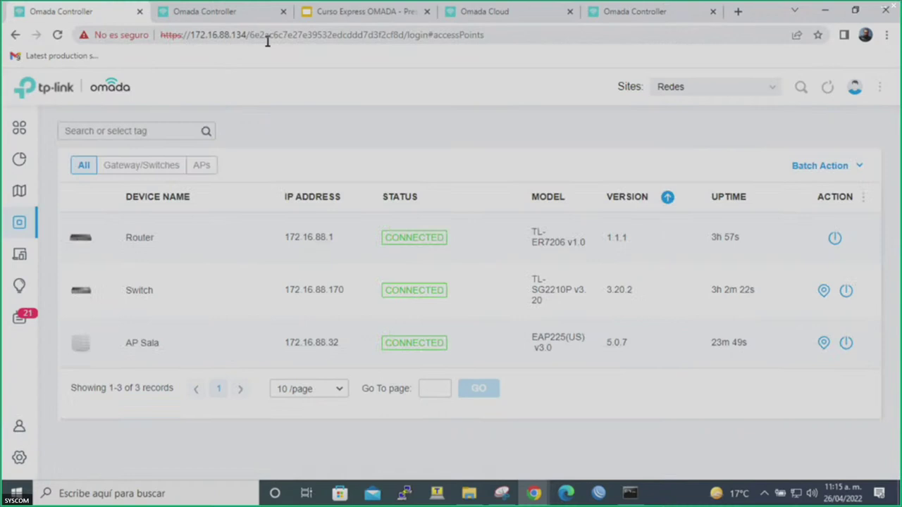
{"action": "left_click", "coordinate": [471, 11]}
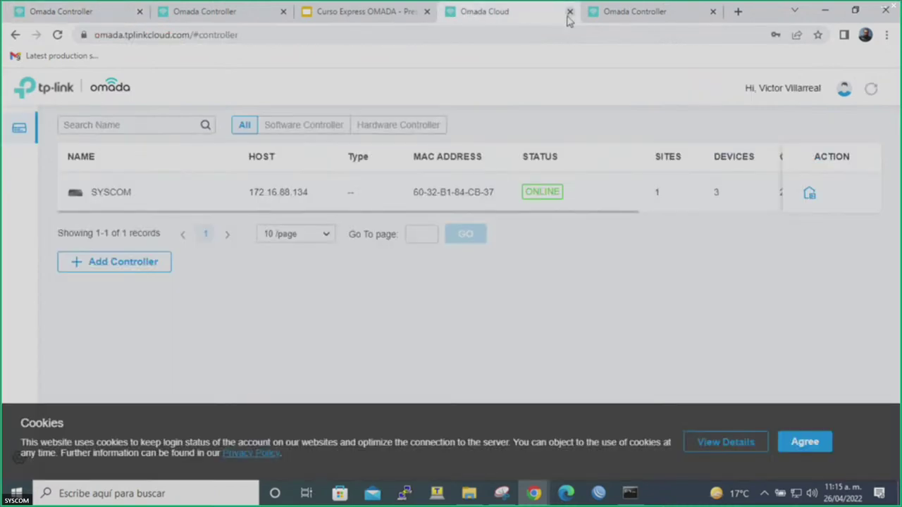
{"action": "left_click", "coordinate": [114, 11]}
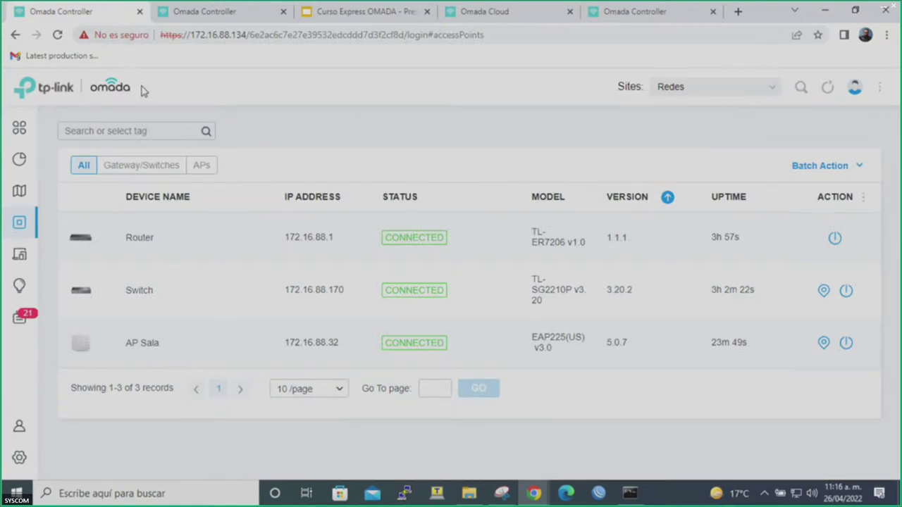
Open client 44-A8-42-E7-D7-D3 from the Clients list and review its history and overview.
{"action": "left_click", "coordinate": [20, 258]}
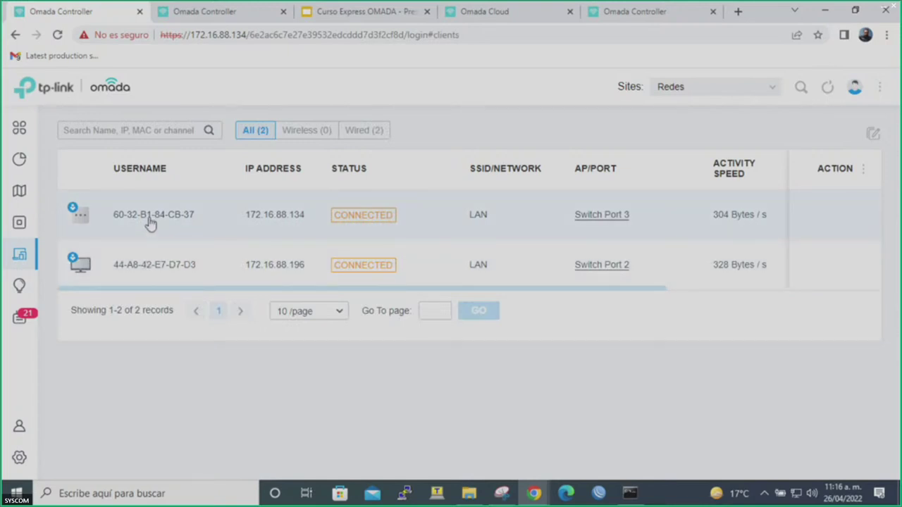
{"action": "left_click", "coordinate": [160, 252]}
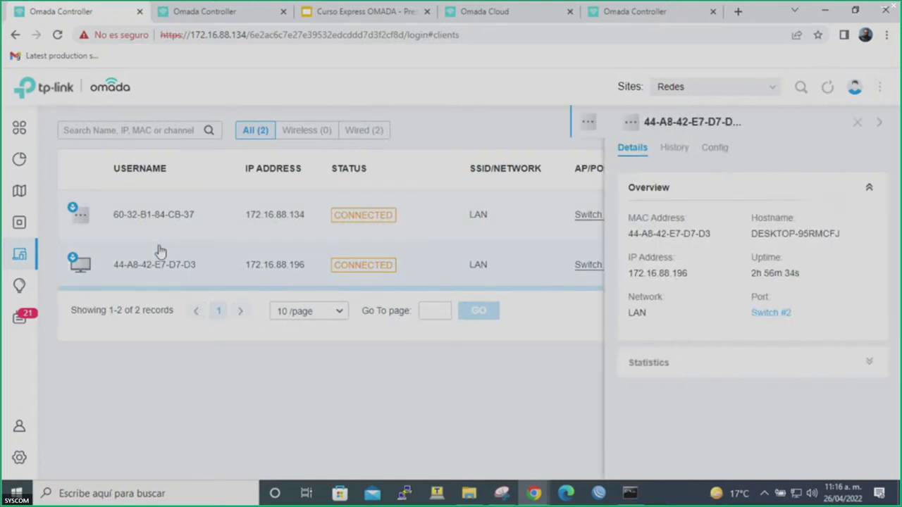
{"action": "left_click", "coordinate": [686, 154]}
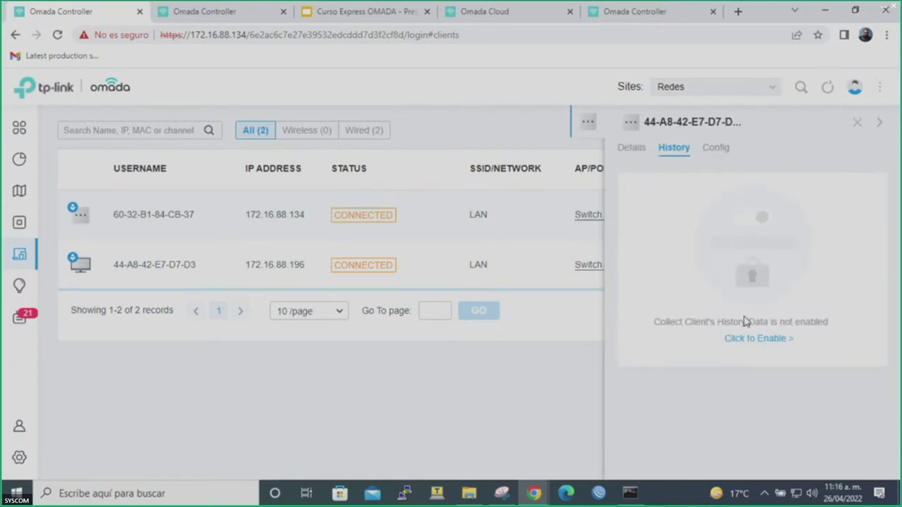
{"action": "left_click", "coordinate": [629, 149]}
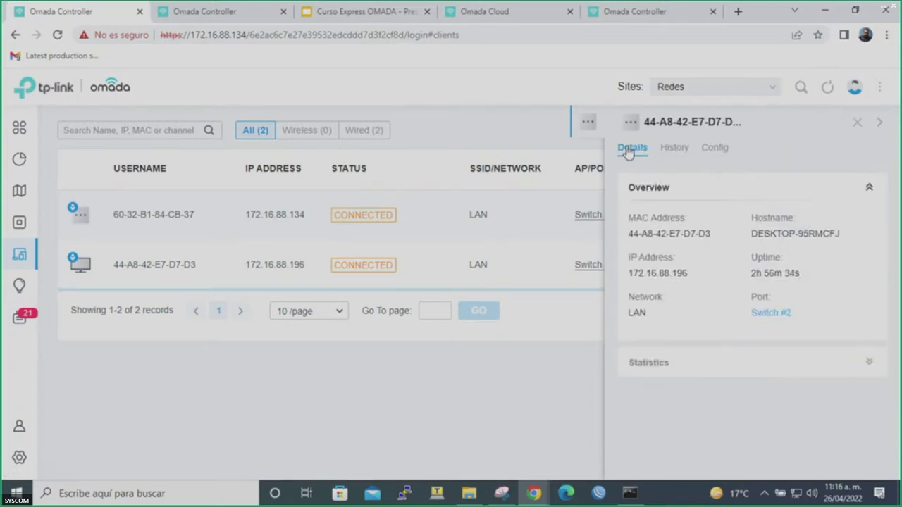
Rename the client and enable Custom download and upload limits plus a fixed IP address.
{"action": "left_click", "coordinate": [713, 148]}
{"action": "triple_click", "coordinate": [696, 211]}
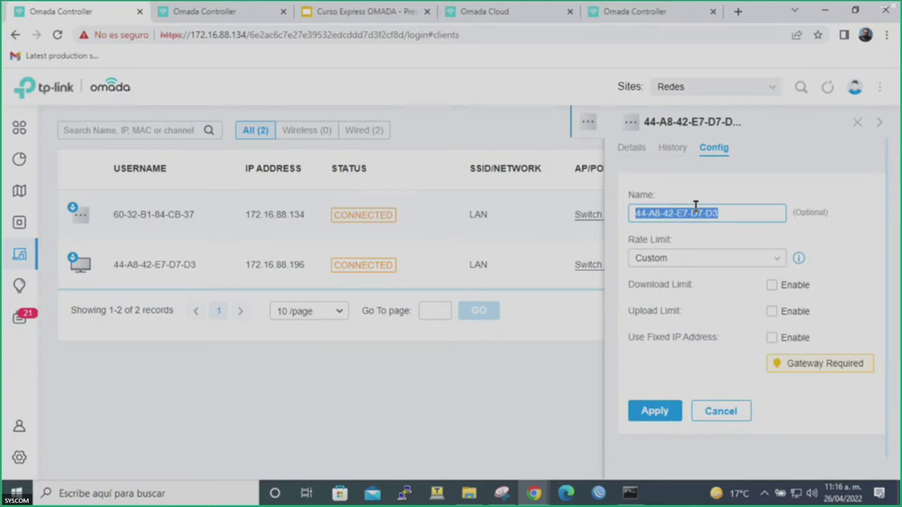
{"action": "type", "text": "Juan"}
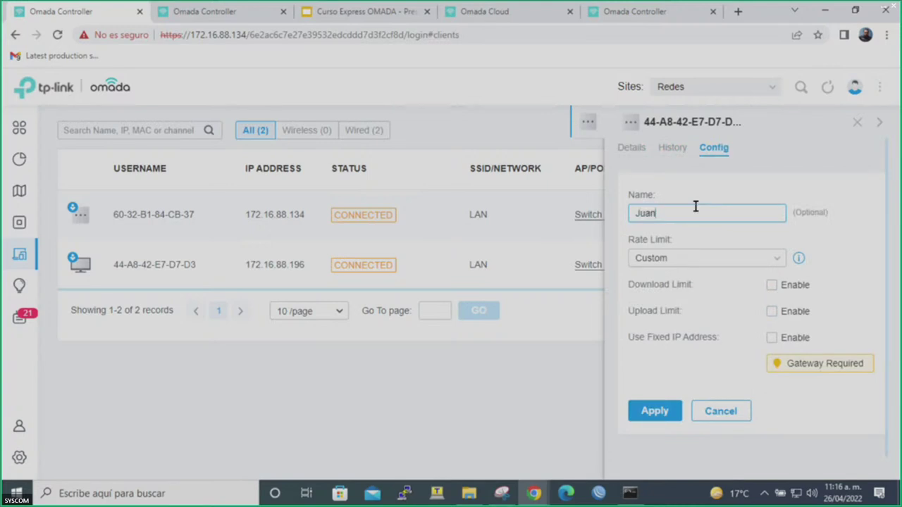
{"action": "left_click", "coordinate": [776, 259]}
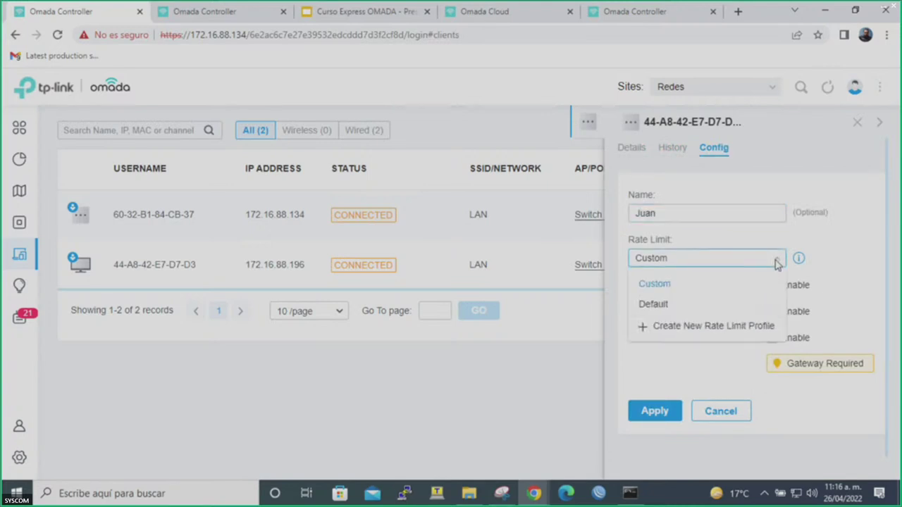
{"action": "left_click", "coordinate": [776, 260]}
{"action": "left_click", "coordinate": [771, 286]}
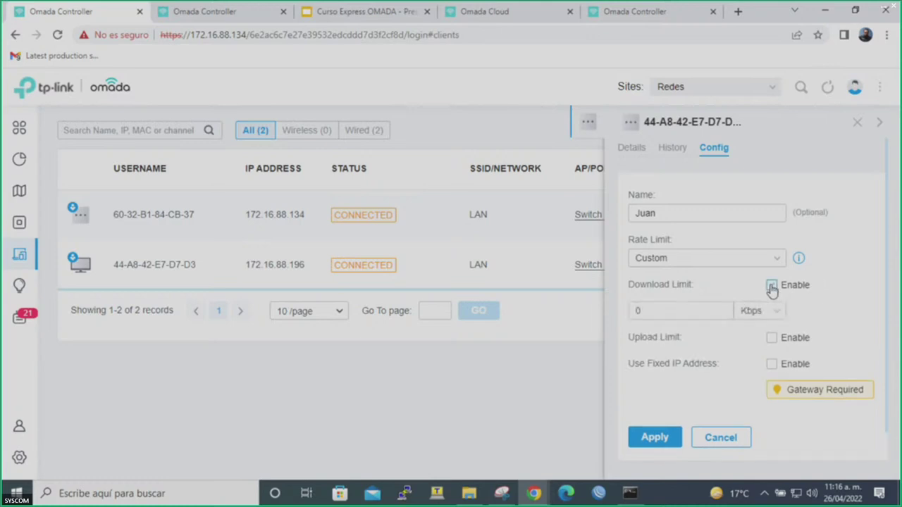
{"action": "left_click", "coordinate": [772, 339]}
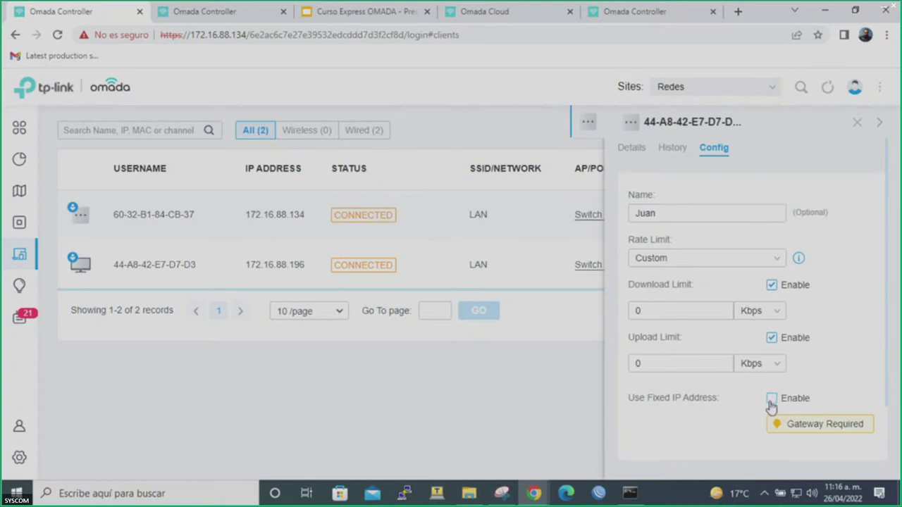
{"action": "left_click", "coordinate": [770, 400]}
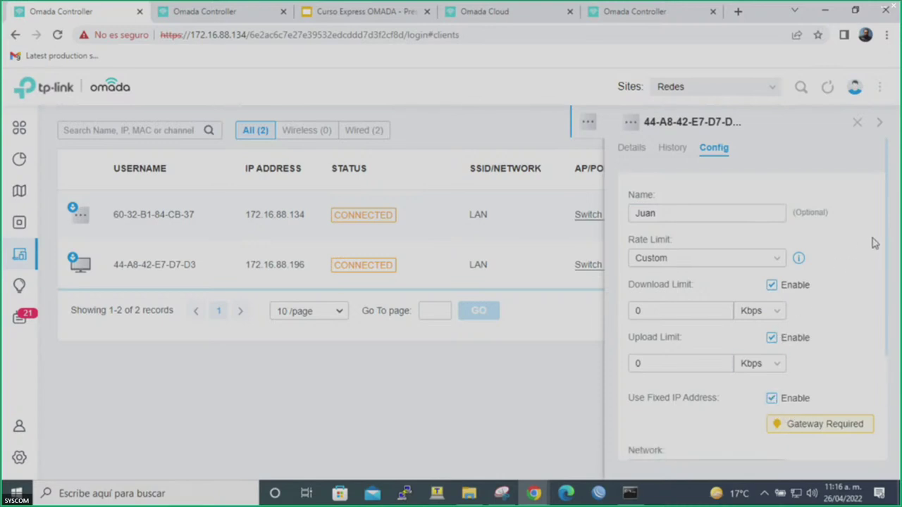
{"action": "scroll", "coordinate": [884, 295], "scroll_direction": "down", "scroll_amount": 3}
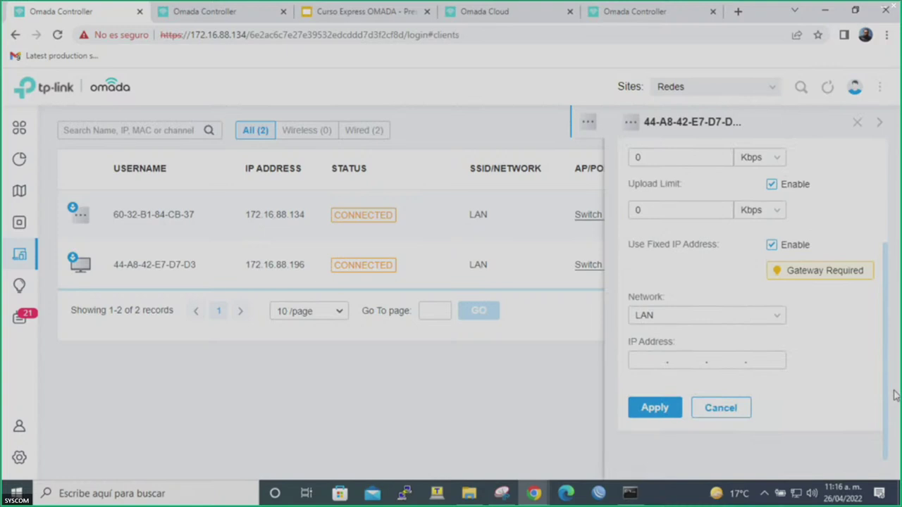
{"action": "scroll", "coordinate": [881, 352], "scroll_direction": "up", "scroll_amount": 3}
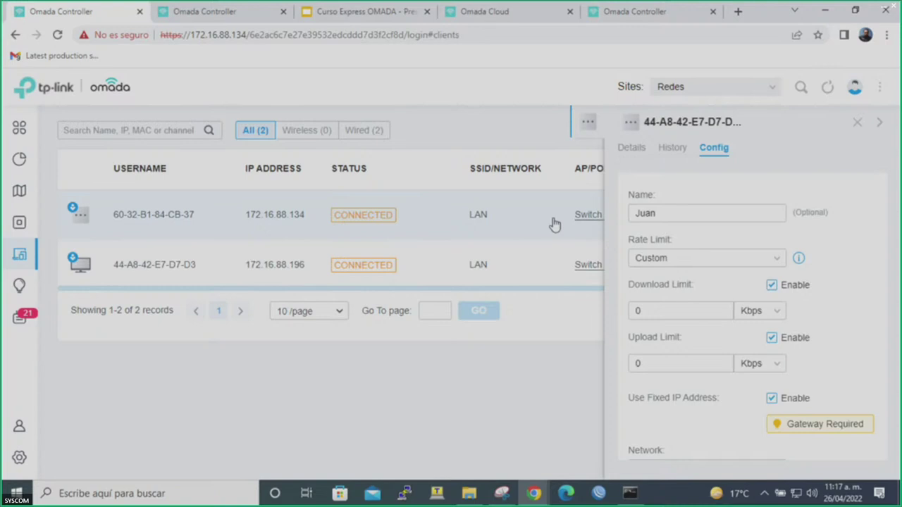
Check statistics and topology, then show the Wireless Networks settings with the three SSIDs.
{"action": "left_click", "coordinate": [19, 161]}
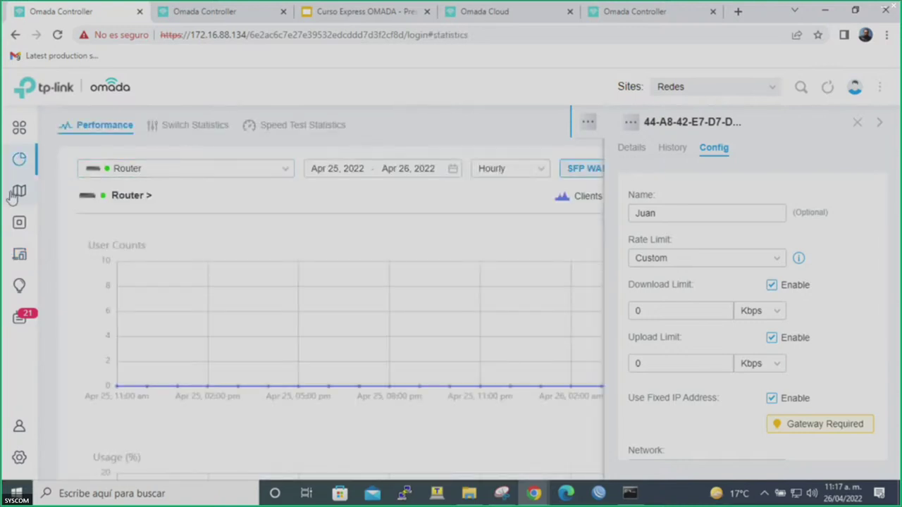
{"action": "left_click", "coordinate": [18, 193]}
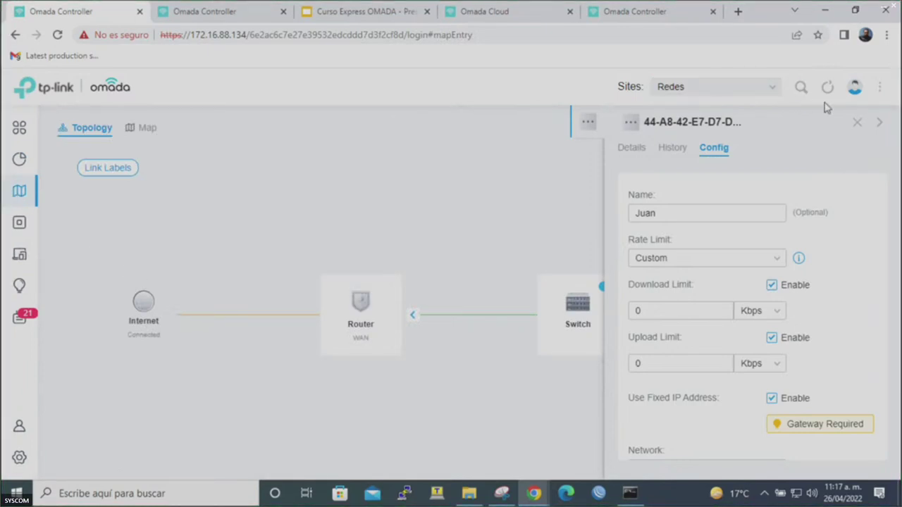
{"action": "left_click", "coordinate": [858, 122]}
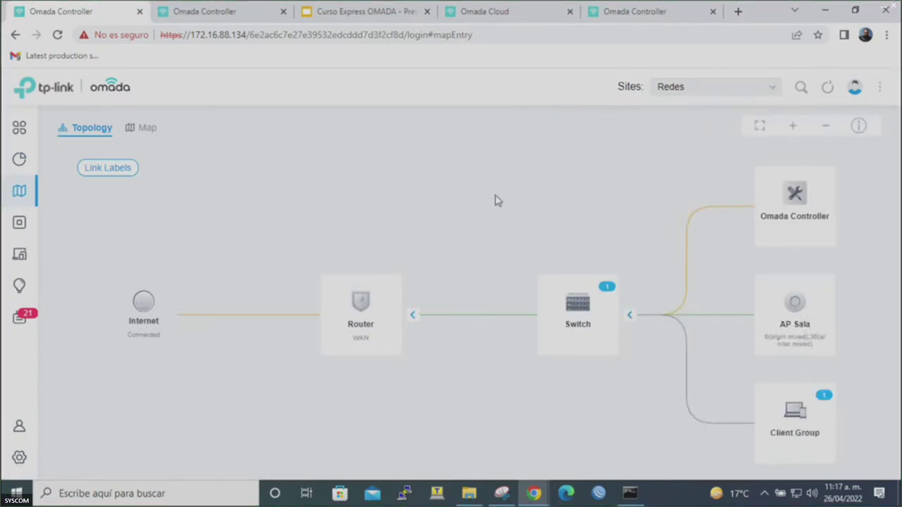
{"action": "left_click", "coordinate": [20, 457]}
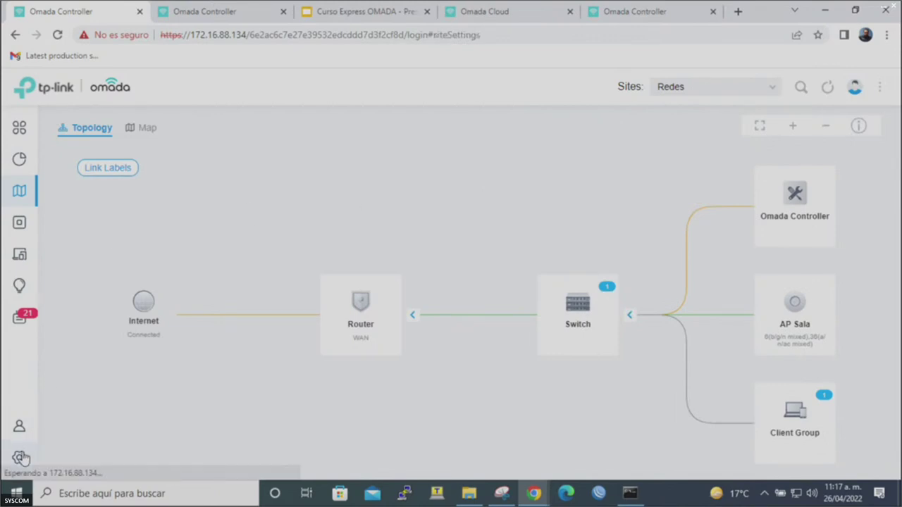
{"action": "left_click", "coordinate": [134, 208]}
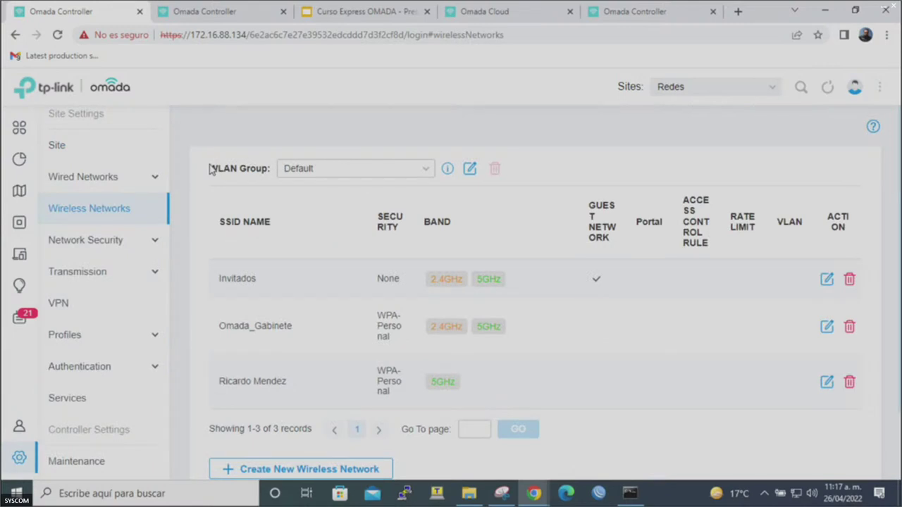
Start a new wireless network with VLAN enabled in Advanced Settings and VLAN ID 1.
{"action": "left_click", "coordinate": [346, 469]}
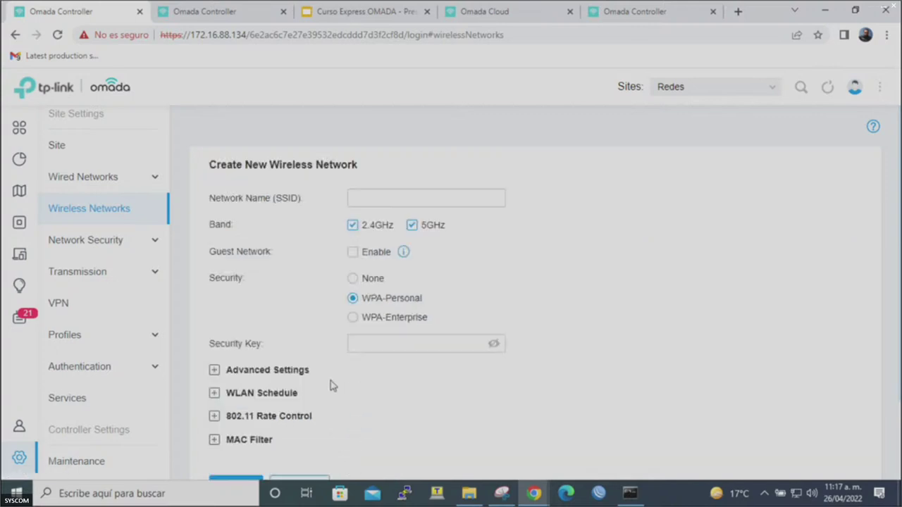
{"action": "left_click", "coordinate": [285, 372]}
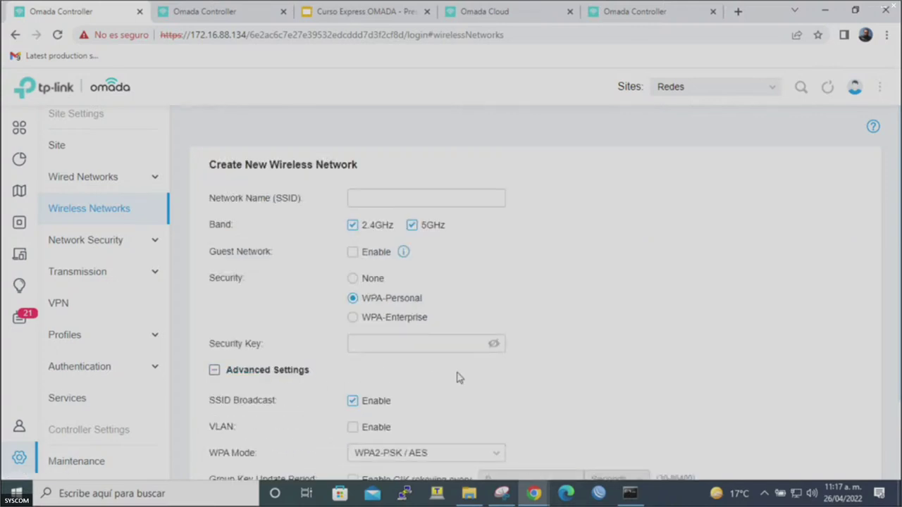
{"action": "scroll", "coordinate": [457, 378], "scroll_direction": "down", "scroll_amount": 2}
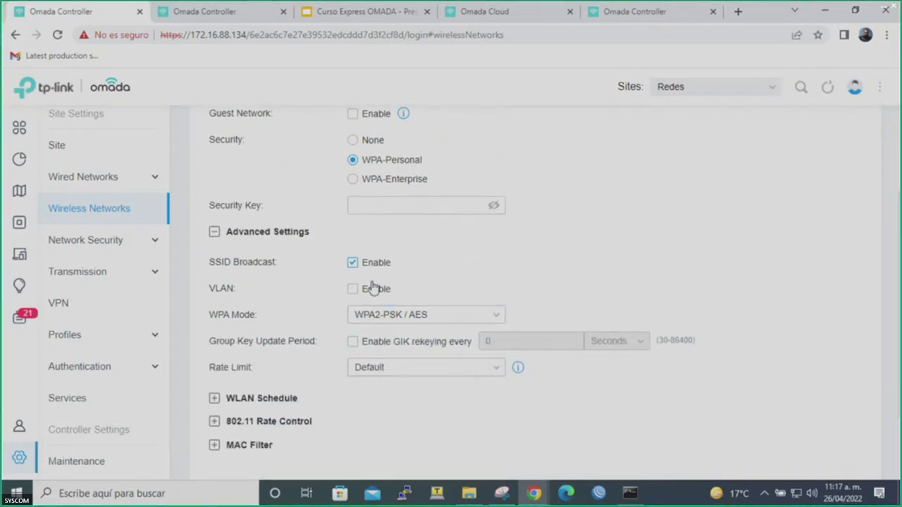
{"action": "left_click", "coordinate": [353, 293]}
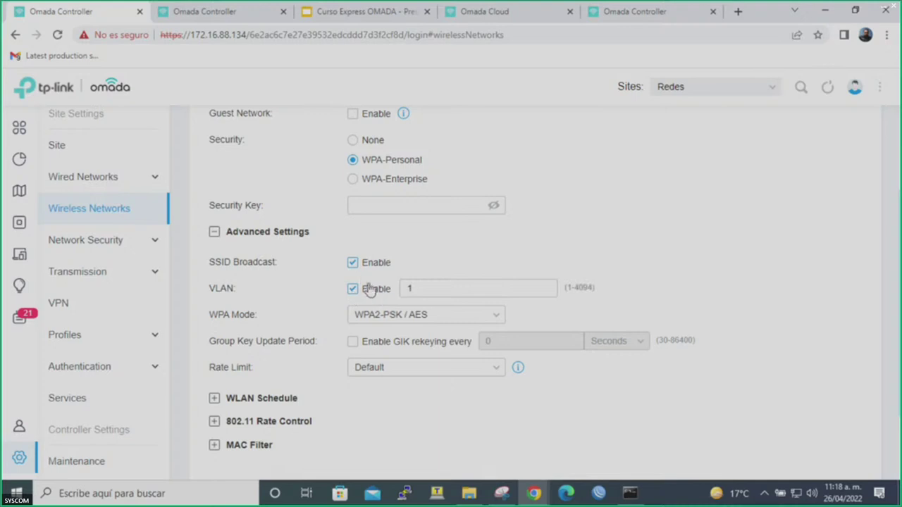
{"action": "scroll", "coordinate": [410, 267], "scroll_direction": "up", "scroll_amount": 2}
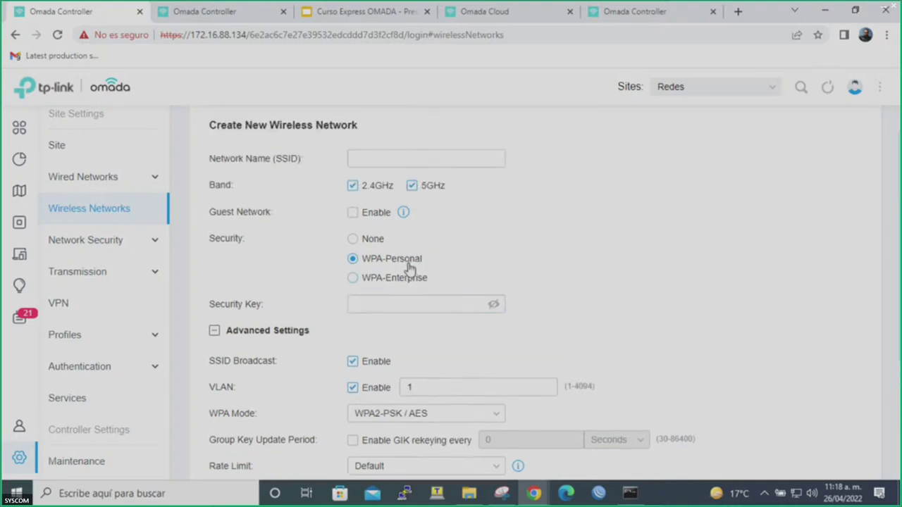
{"action": "scroll", "coordinate": [410, 268], "scroll_direction": "down", "scroll_amount": 1}
{"action": "scroll", "coordinate": [408, 264], "scroll_direction": "up", "scroll_amount": 1}
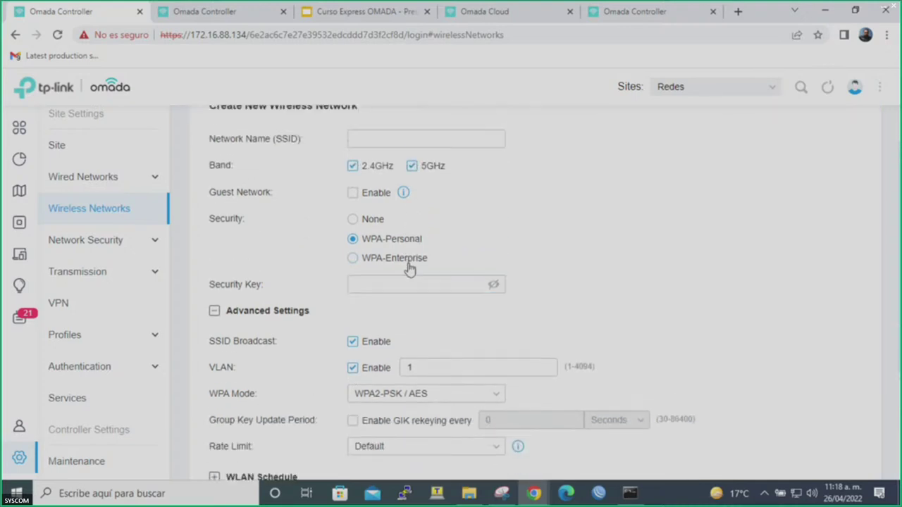
{"action": "scroll", "coordinate": [409, 264], "scroll_direction": "down", "scroll_amount": 1}
{"action": "scroll", "coordinate": [410, 268], "scroll_direction": "down", "scroll_amount": 1}
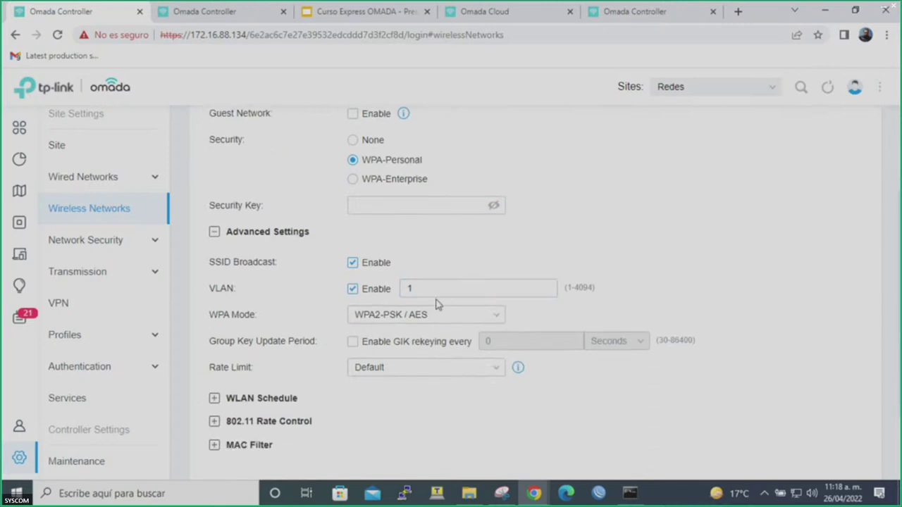
{"action": "left_click", "coordinate": [426, 292]}
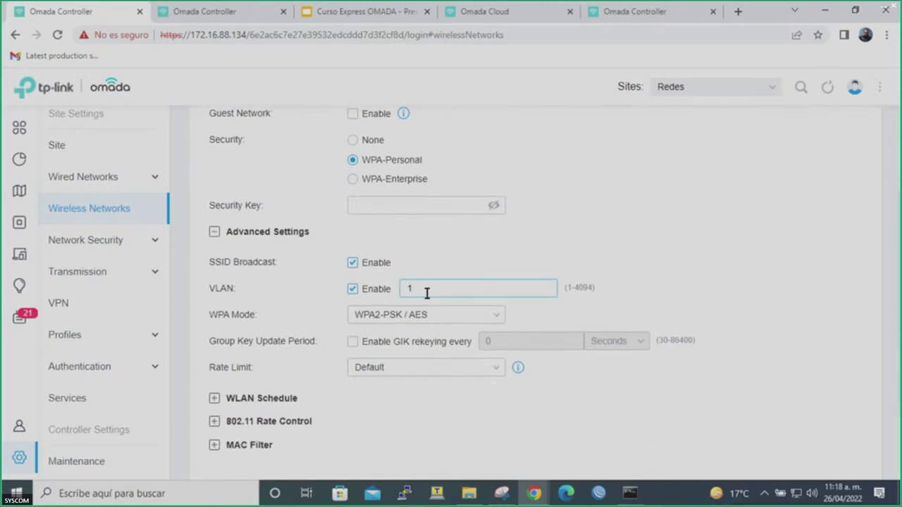
Edit the VLAN 20 LAN network (10.11.12.1/28) to include WAN/LAN1 alongside LAN2.
{"action": "left_click", "coordinate": [89, 189]}
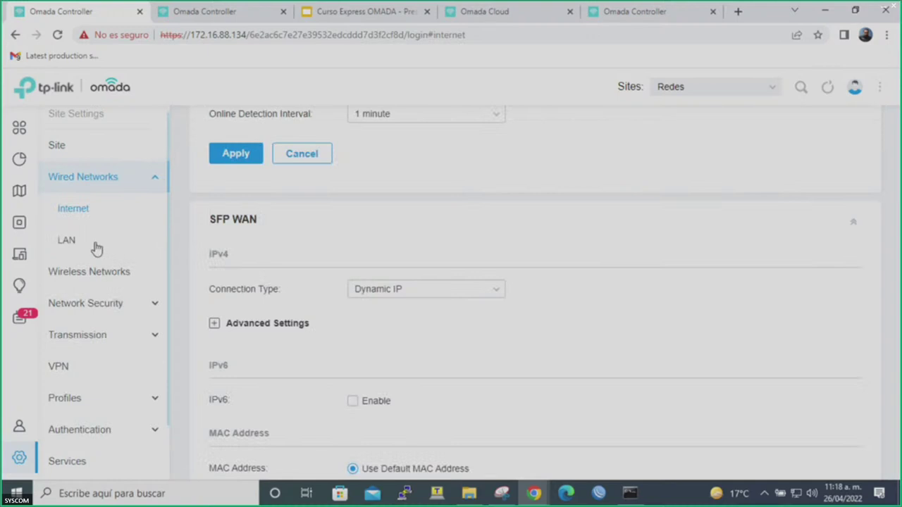
{"action": "left_click", "coordinate": [96, 247]}
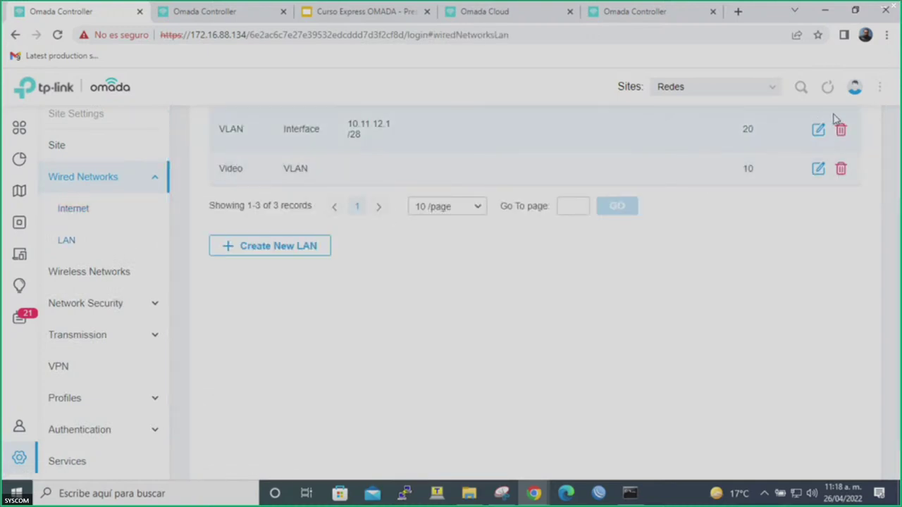
{"action": "left_click", "coordinate": [818, 130]}
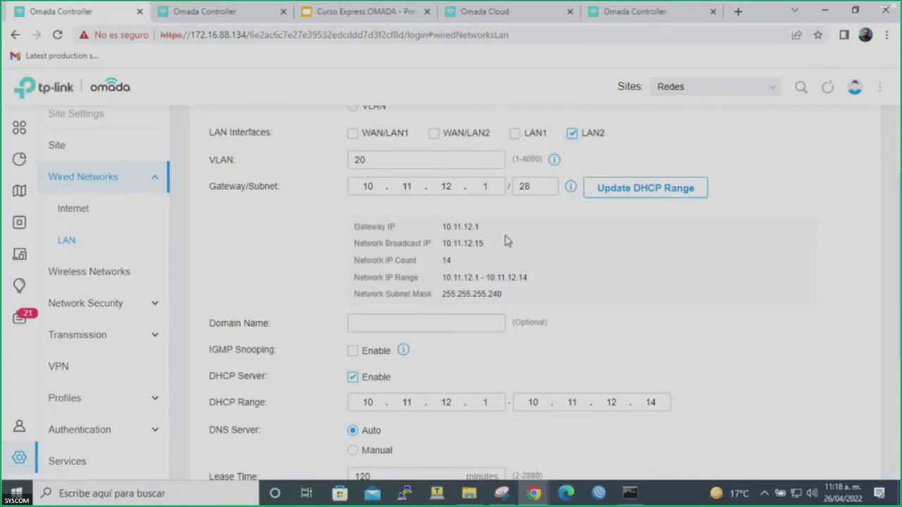
{"action": "scroll", "coordinate": [505, 241], "scroll_direction": "up", "scroll_amount": 2}
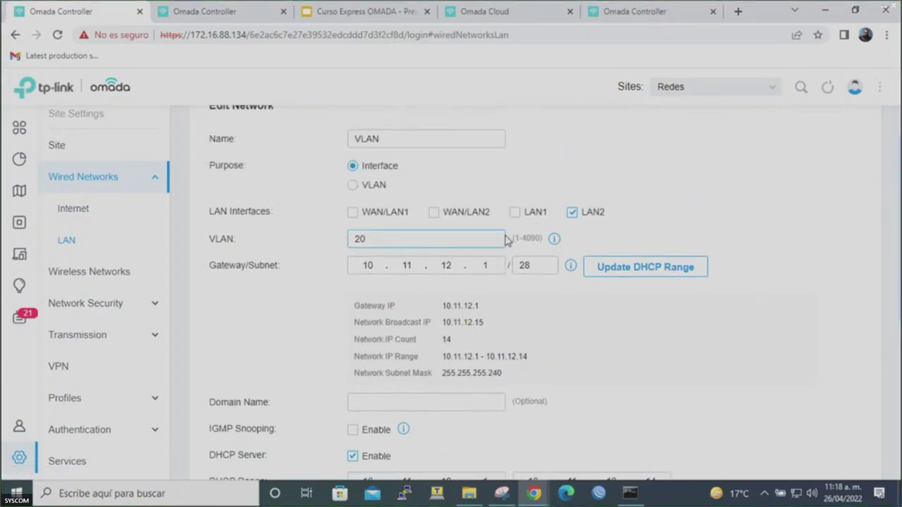
{"action": "scroll", "coordinate": [506, 241], "scroll_direction": "down", "scroll_amount": 3}
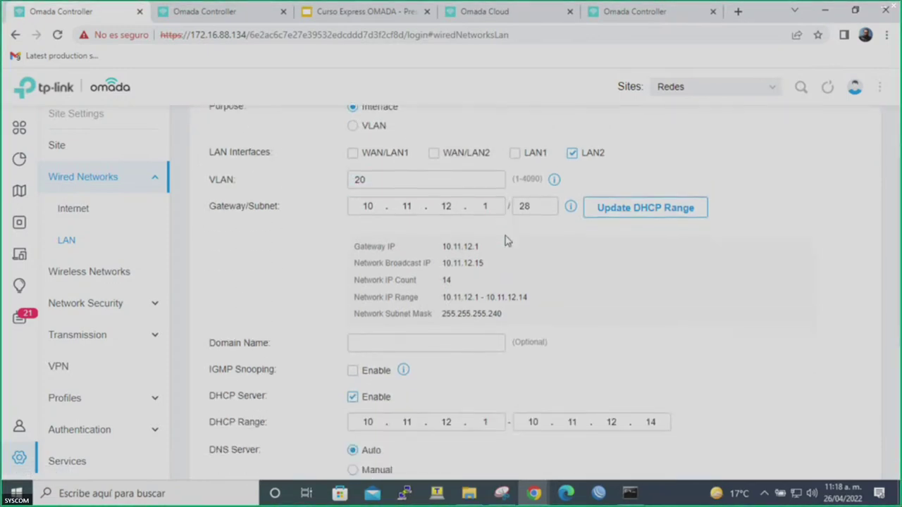
{"action": "scroll", "coordinate": [506, 241], "scroll_direction": "down", "scroll_amount": 2}
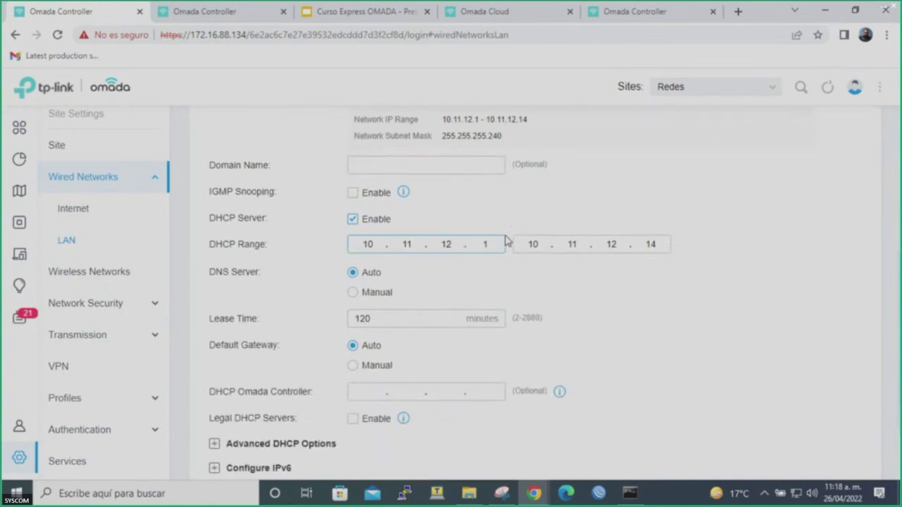
{"action": "scroll", "coordinate": [505, 241], "scroll_direction": "up", "scroll_amount": 1}
{"action": "scroll", "coordinate": [504, 240], "scroll_direction": "up", "scroll_amount": 3}
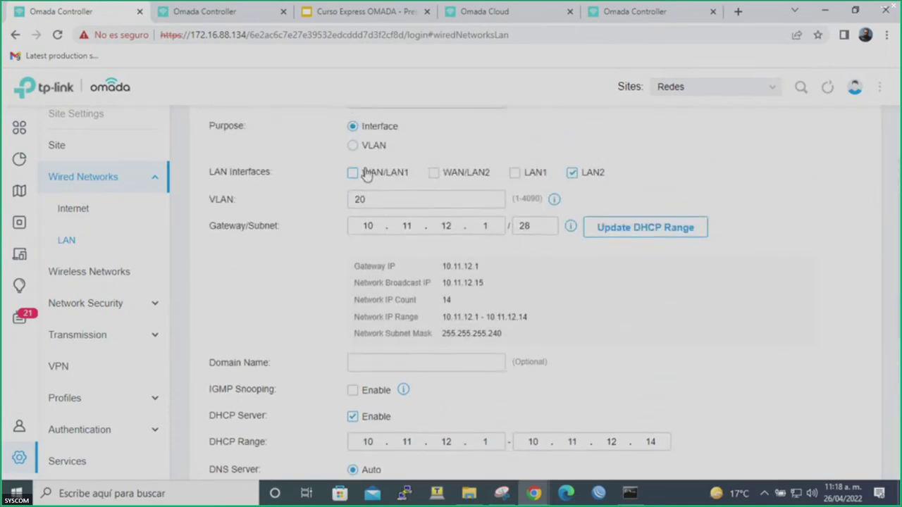
{"action": "left_click", "coordinate": [366, 176]}
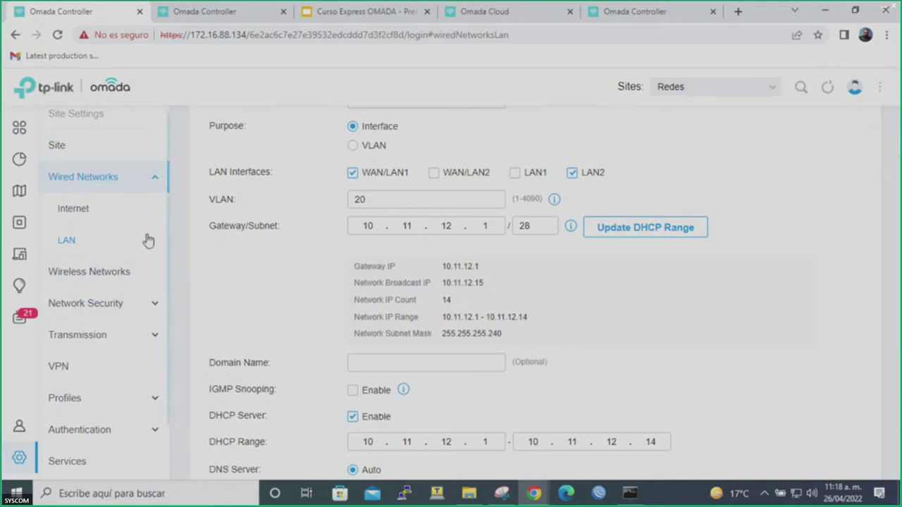
{"action": "scroll", "coordinate": [110, 282], "scroll_direction": "down", "scroll_amount": 1}
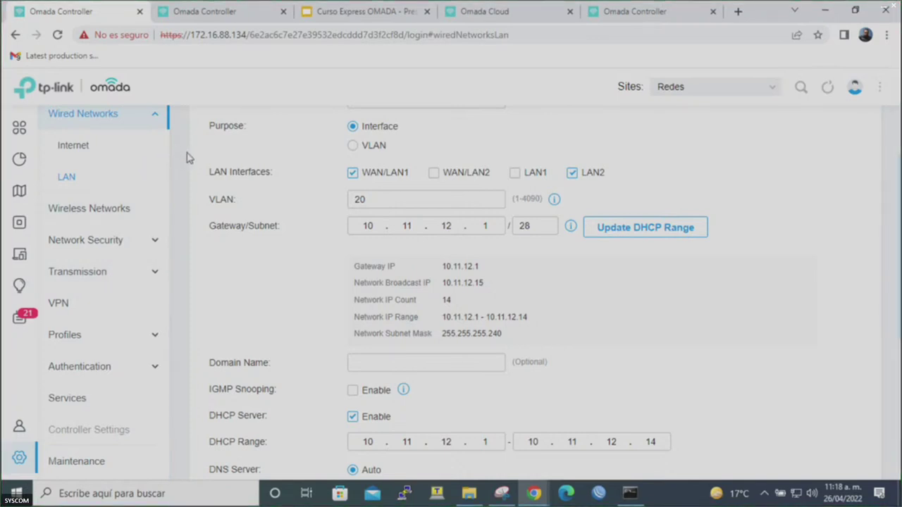
Present the Curso Express OMADA deck full screen, moving between Controladores Omada and Portafolio Omada.
{"action": "left_click", "coordinate": [363, 12]}
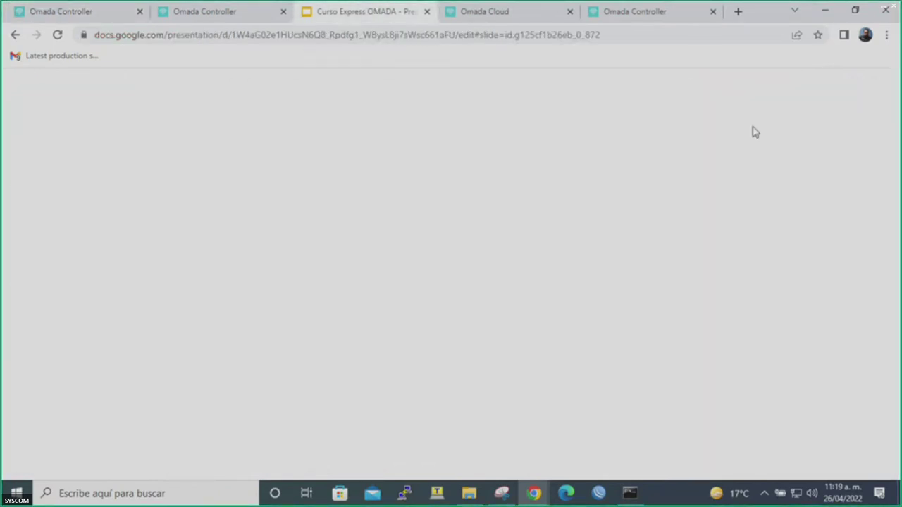
{"action": "left_click", "coordinate": [740, 94]}
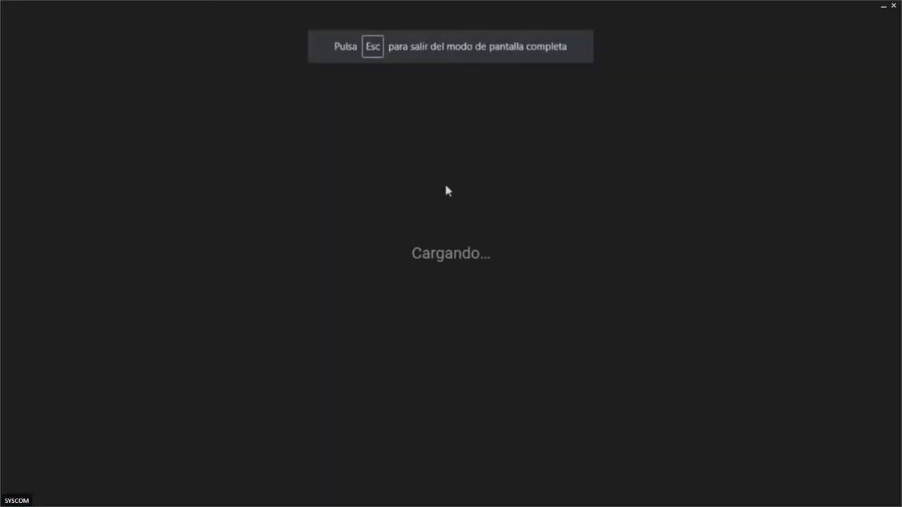
{"action": "key", "text": "Left"}
{"action": "key", "text": "Left"}
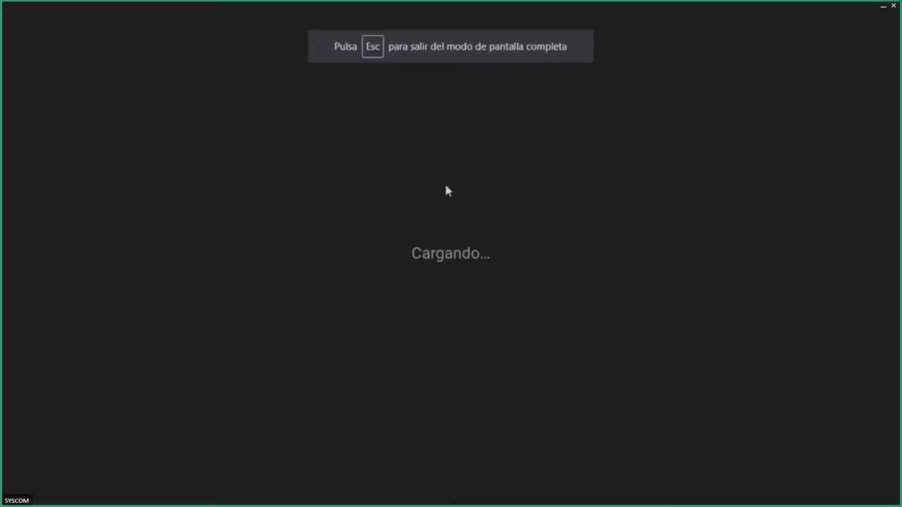
{"action": "key", "text": "Left"}
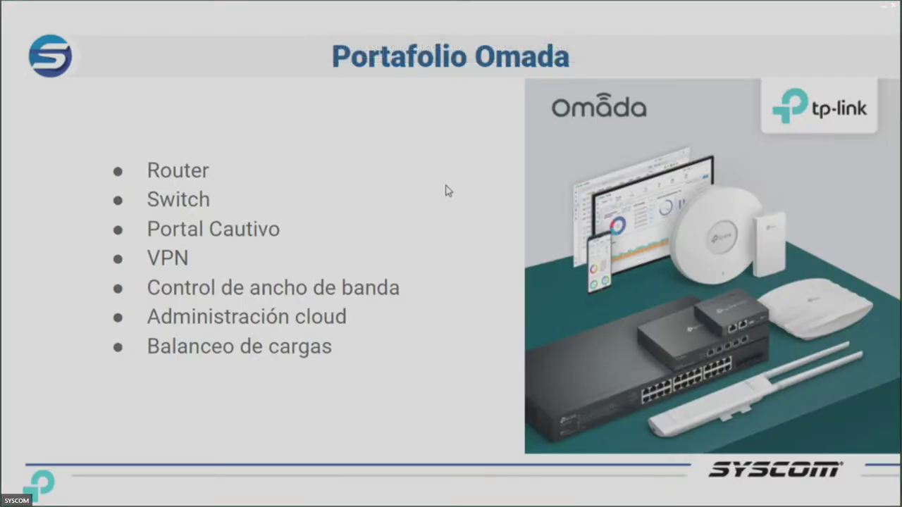
{"action": "key", "text": "Right"}
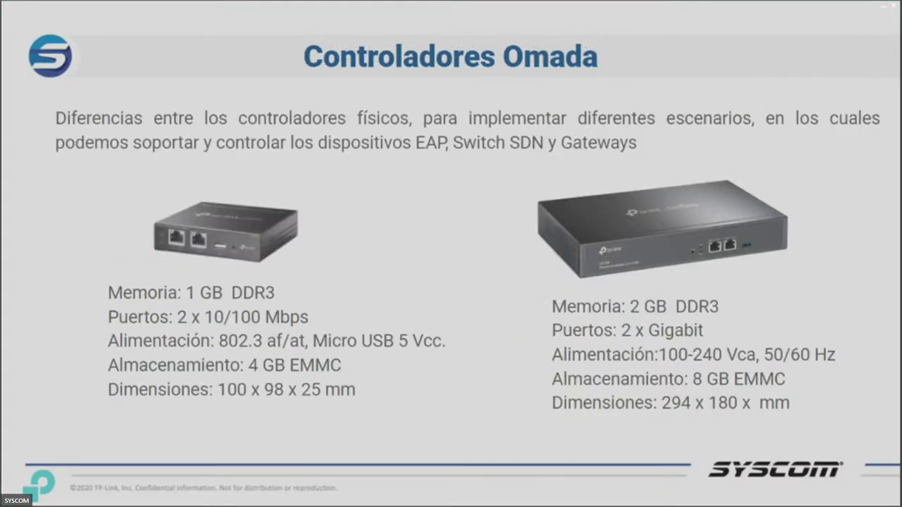
{"action": "key", "text": "Left"}
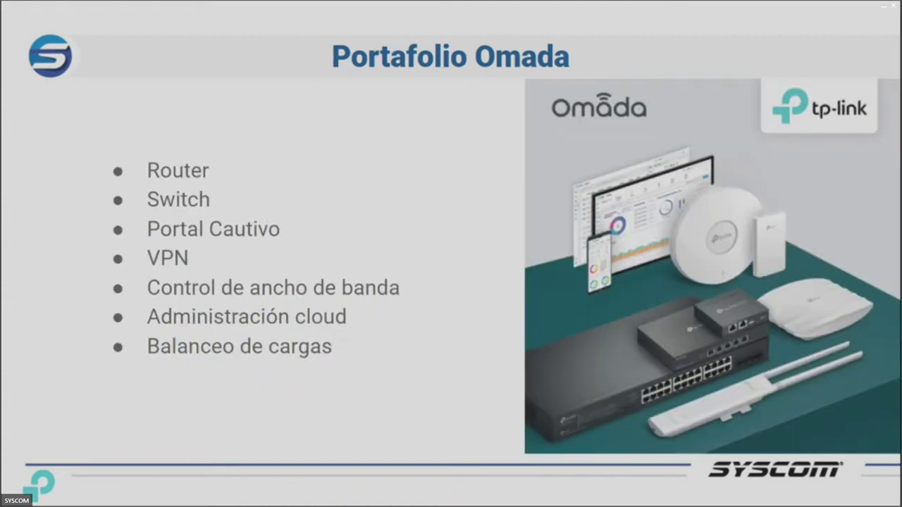